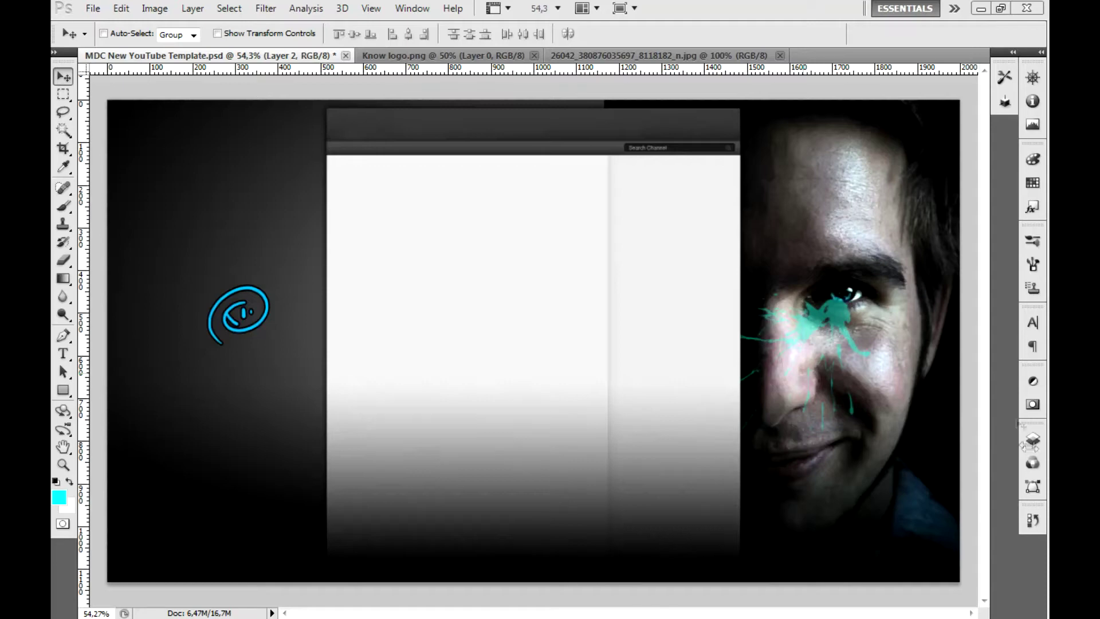
Delete Layer 2, which holds the old cyan splatter
{"action": "left_click", "coordinate": [1032, 440]}
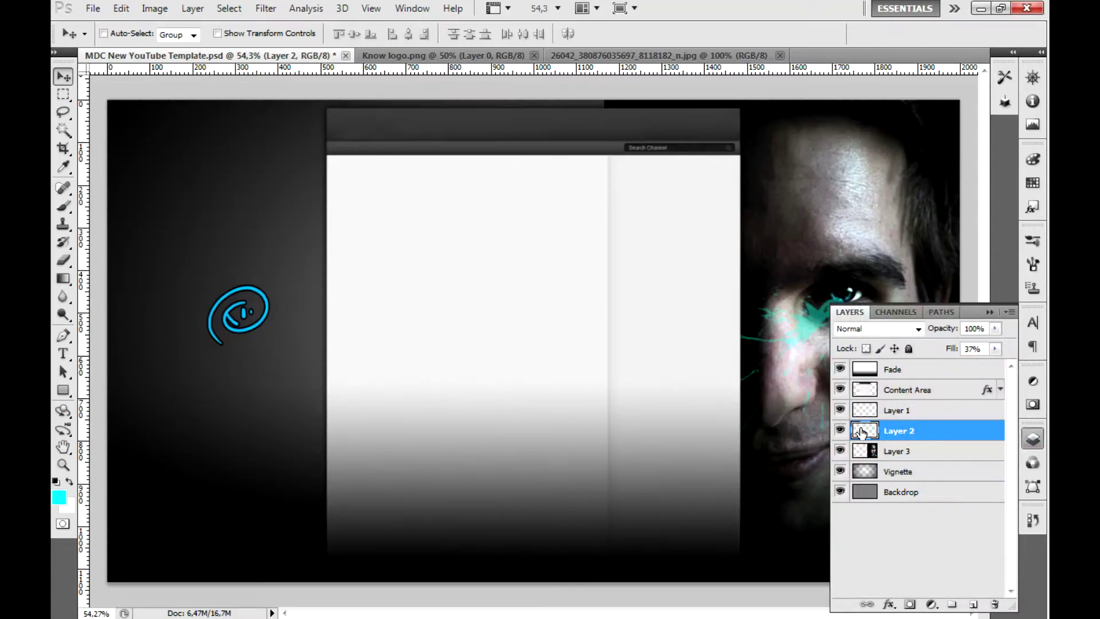
{"action": "left_click_drag", "start_coordinate": [861, 430], "coordinate": [994, 603]}
{"action": "left_click_drag", "start_coordinate": [976, 314], "coordinate": [991, 341]}
Sample the eye's teal iris as the paint colour and choose a 116 px splatter brush
{"action": "key", "text": "i"}
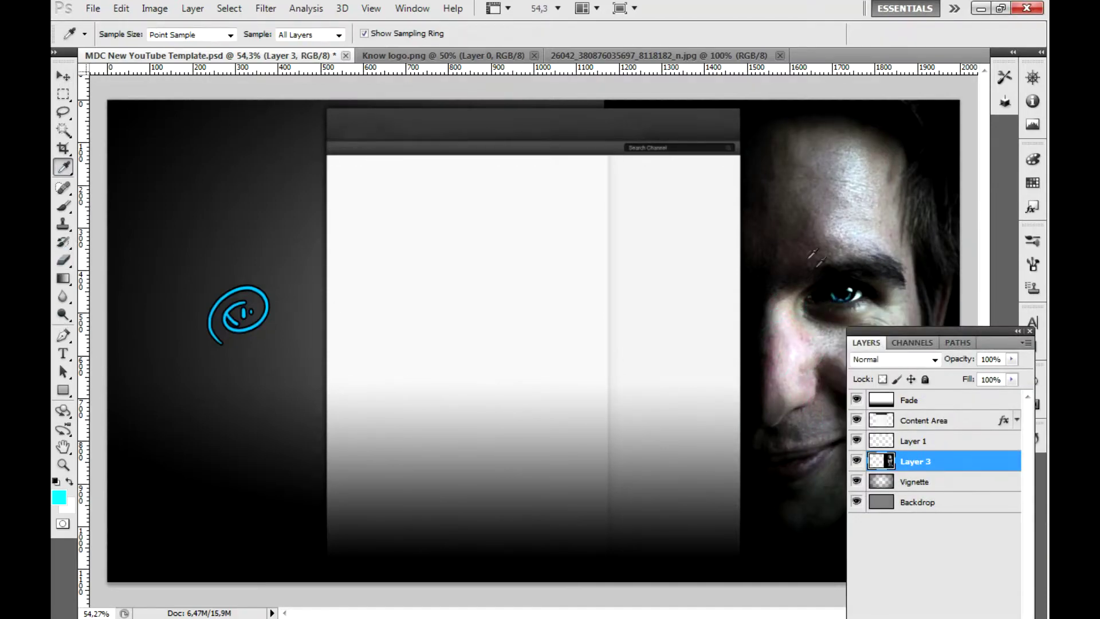
{"action": "scroll", "coordinate": [844, 275], "scroll_direction": "up", "scroll_amount": 4}
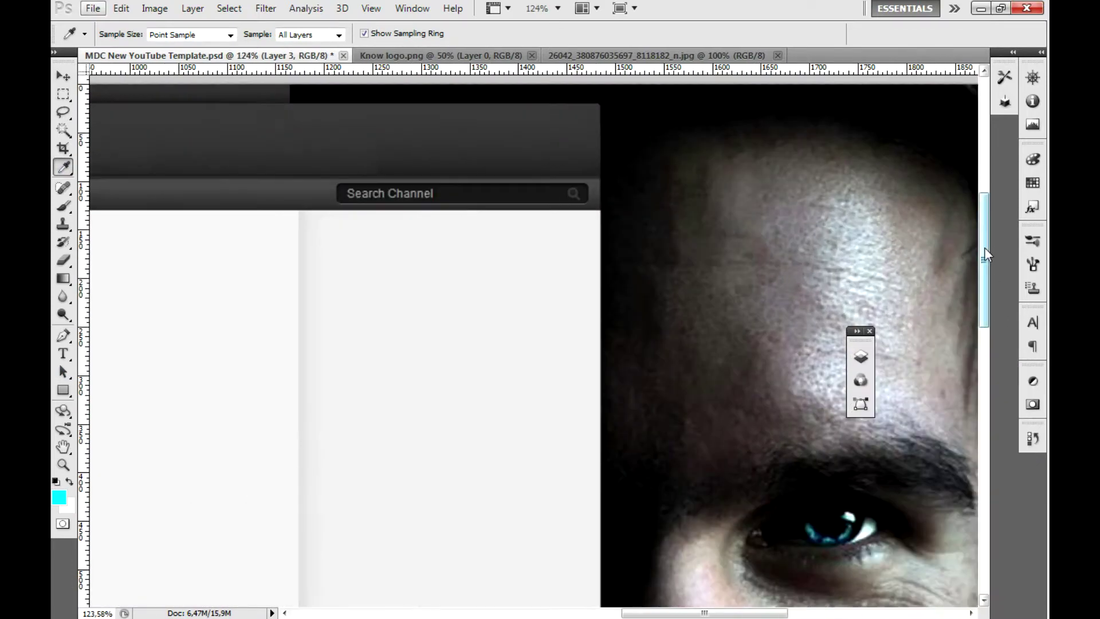
{"action": "scroll", "coordinate": [820, 252], "scroll_direction": "down", "scroll_amount": 5}
{"action": "scroll", "coordinate": [818, 251], "scroll_direction": "up", "scroll_amount": 2}
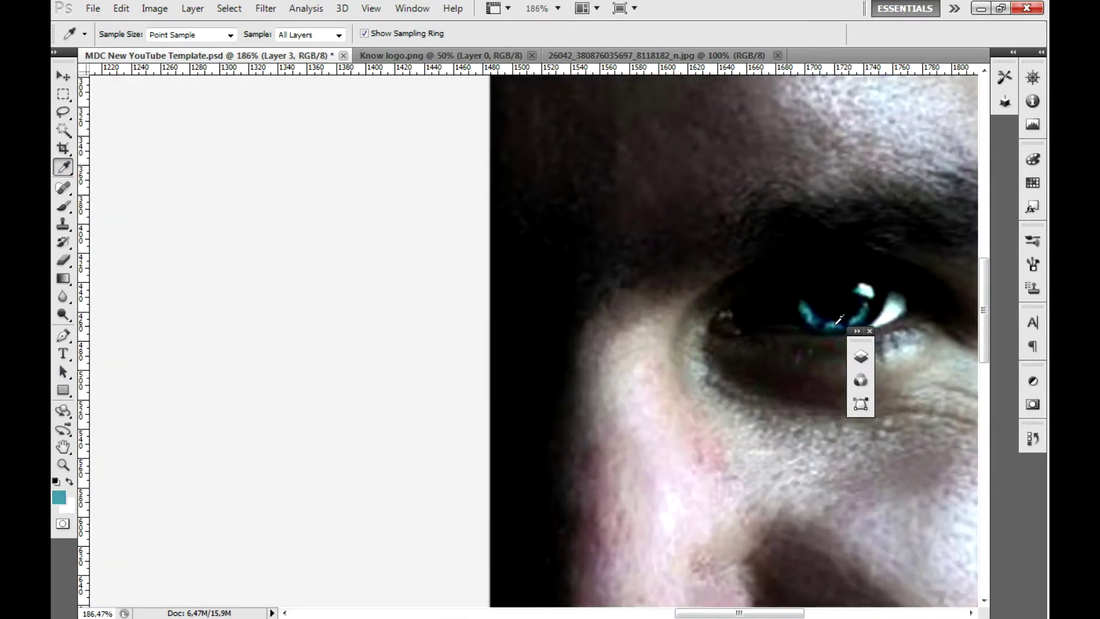
{"action": "scroll", "coordinate": [842, 335], "scroll_direction": "down", "scroll_amount": 1}
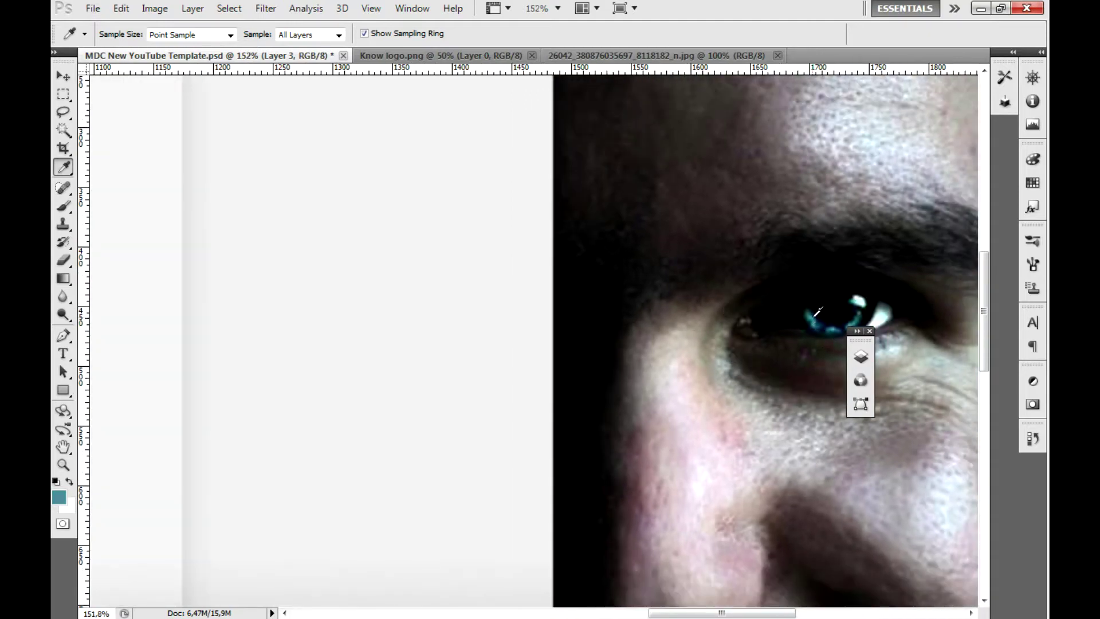
{"action": "key", "text": "b"}
{"action": "right_click", "coordinate": [756, 361]}
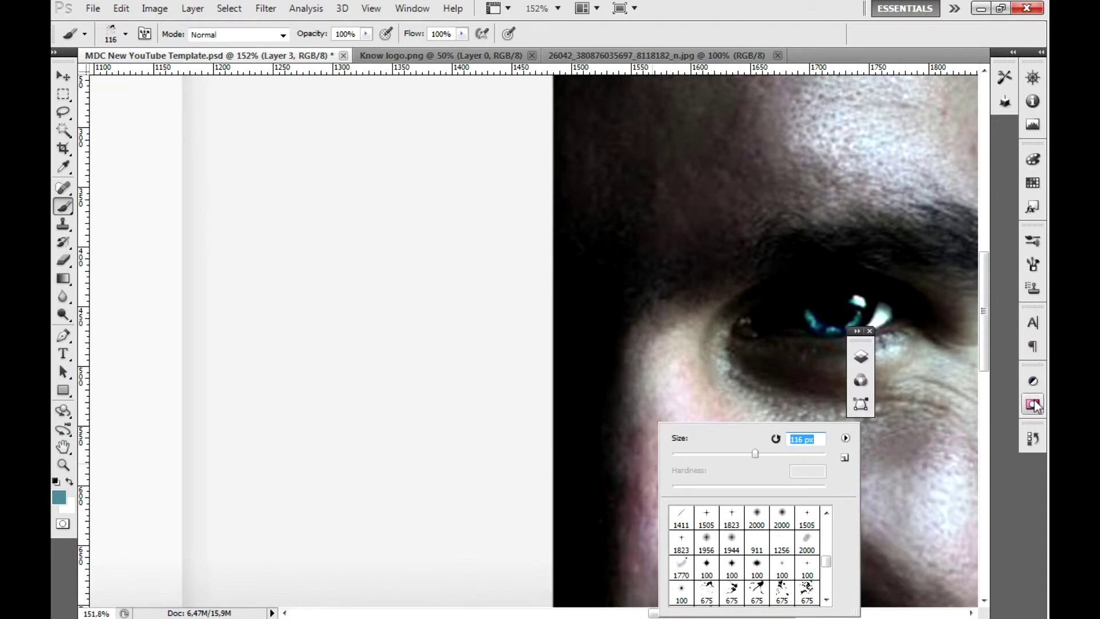
Add a new empty layer and pull the Layers panels out of their group
{"action": "left_click", "coordinate": [861, 356]}
{"action": "left_click", "coordinate": [860, 357]}
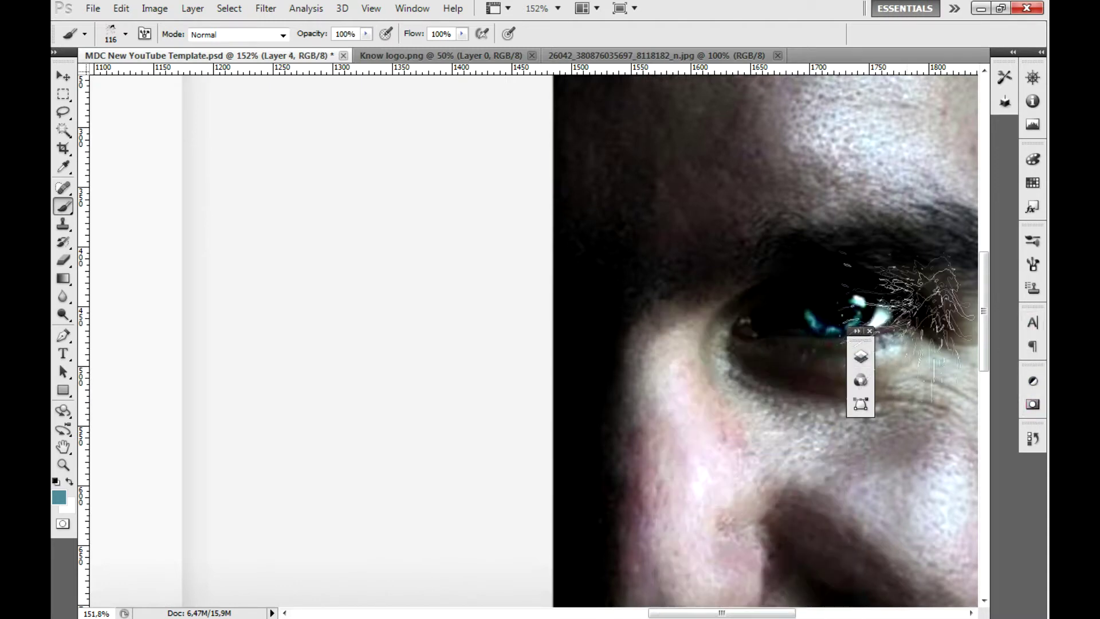
{"action": "left_click", "coordinate": [845, 338]}
{"action": "left_click", "coordinate": [859, 355]}
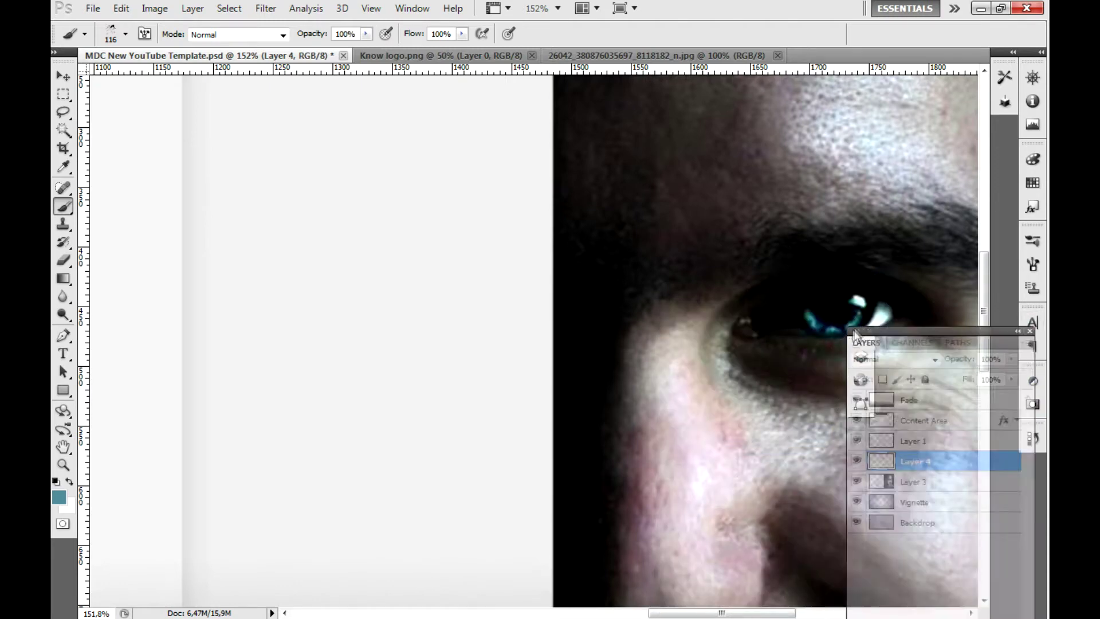
{"action": "left_click", "coordinate": [1037, 63]}
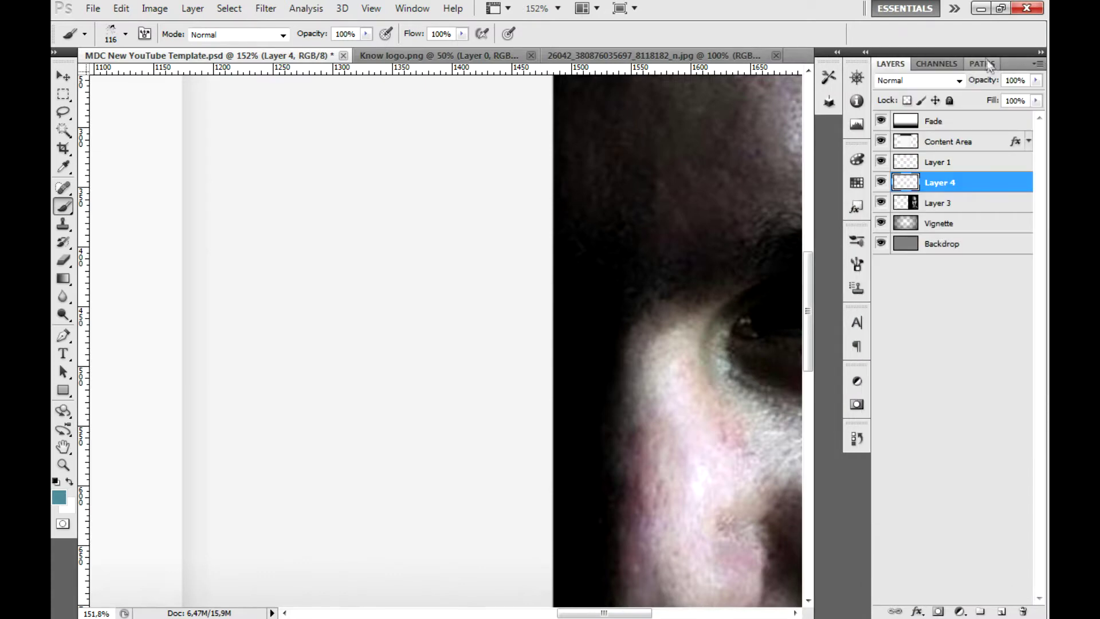
{"action": "left_click_drag", "start_coordinate": [962, 66], "coordinate": [894, 533]}
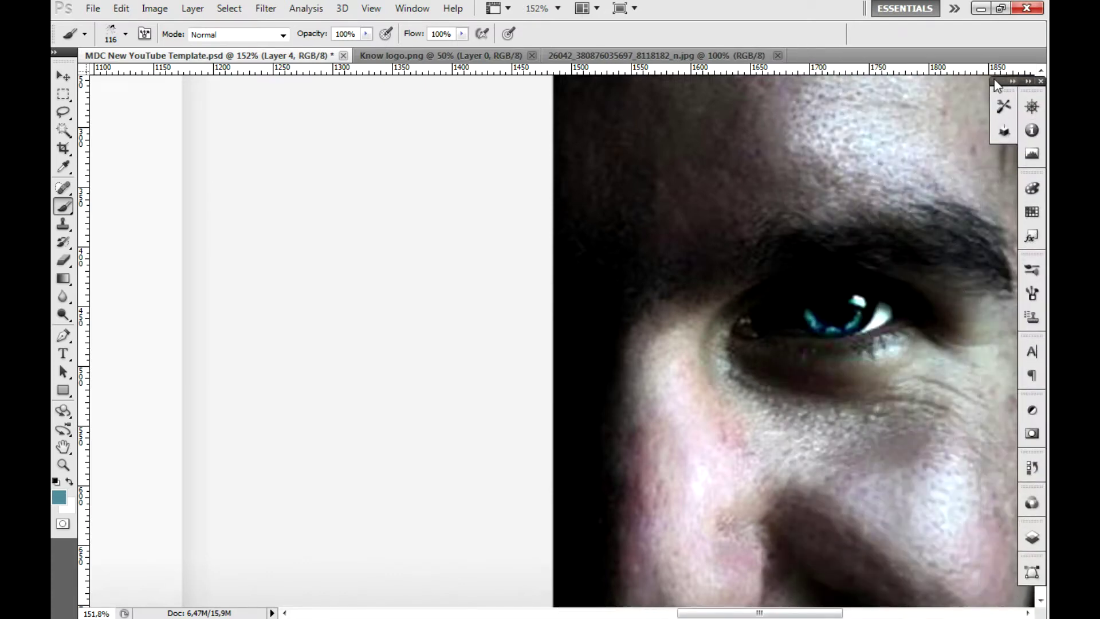
Test-stamp teal splatters over the eye at 199 px, undoing each attempt
{"action": "left_click", "coordinate": [779, 355]}
{"action": "key", "text": "ctrl+z"}
{"action": "right_click", "coordinate": [791, 372]}
{"action": "left_click_drag", "start_coordinate": [902, 401], "coordinate": [915, 401]}
{"action": "left_click", "coordinate": [791, 373]}
{"action": "scroll", "coordinate": [831, 413], "scroll_direction": "down", "scroll_amount": 2}
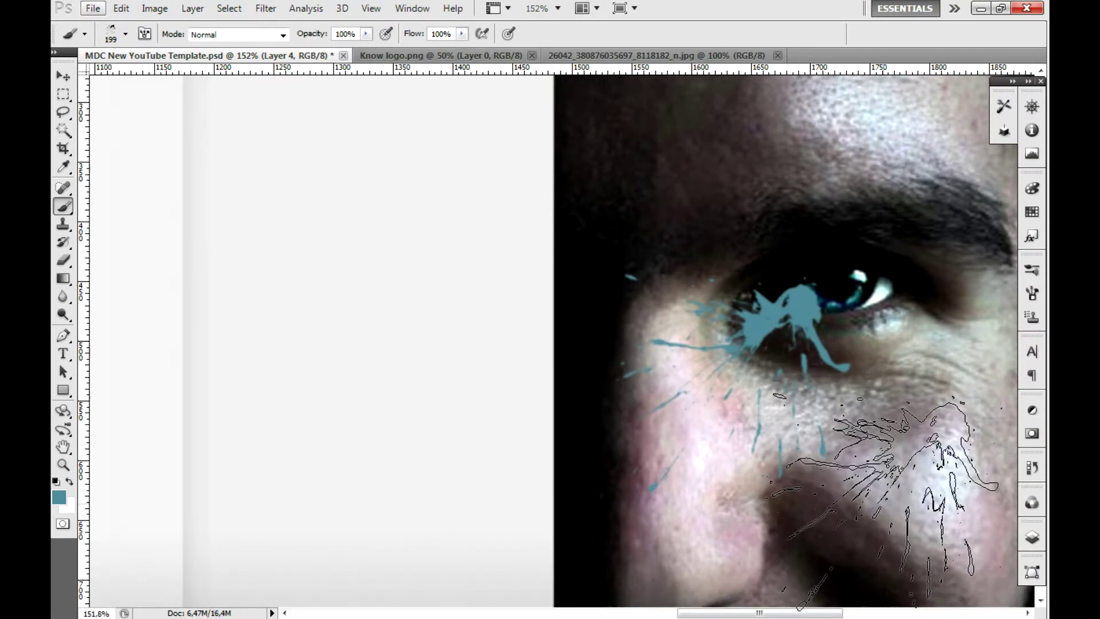
{"action": "scroll", "coordinate": [859, 441], "scroll_direction": "down", "scroll_amount": 2}
{"action": "scroll", "coordinate": [911, 481], "scroll_direction": "down", "scroll_amount": 2}
{"action": "scroll", "coordinate": [923, 424], "scroll_direction": "up", "scroll_amount": 2}
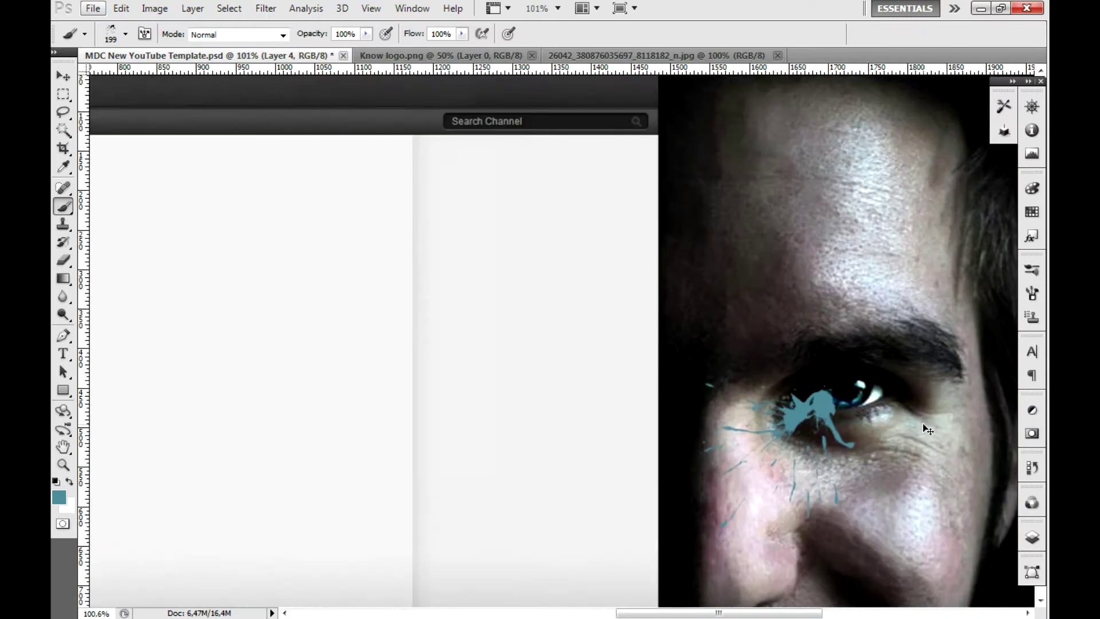
{"action": "key", "text": "ctrl+z"}
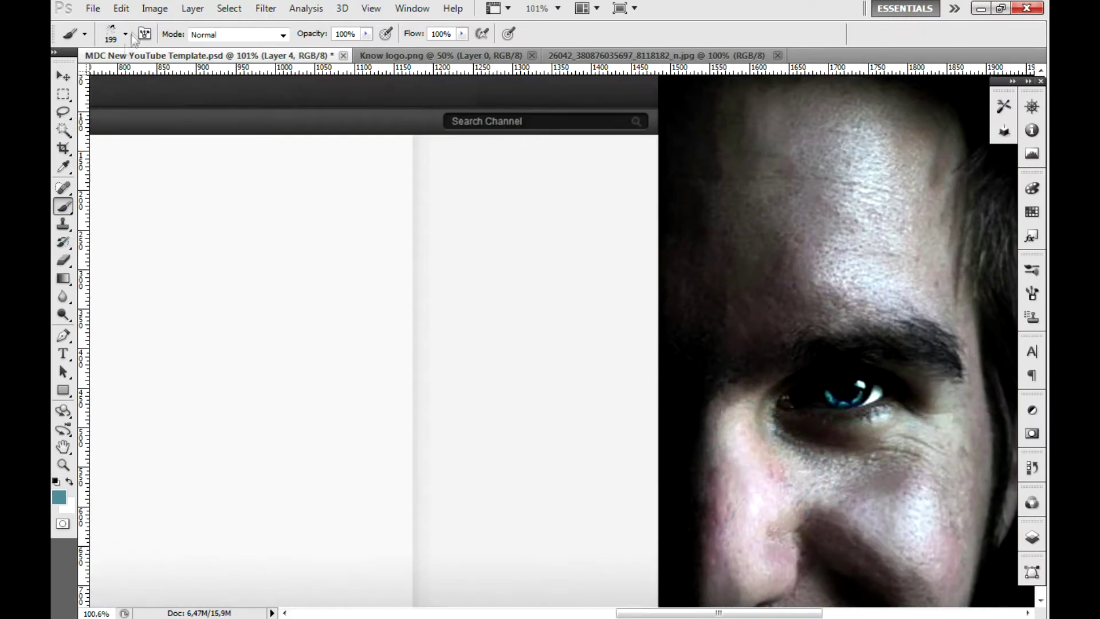
Pick the 675 px splatter tip, test a stamp near the eye, then undo it
{"action": "left_click", "coordinate": [125, 33]}
{"action": "left_click", "coordinate": [154, 215]}
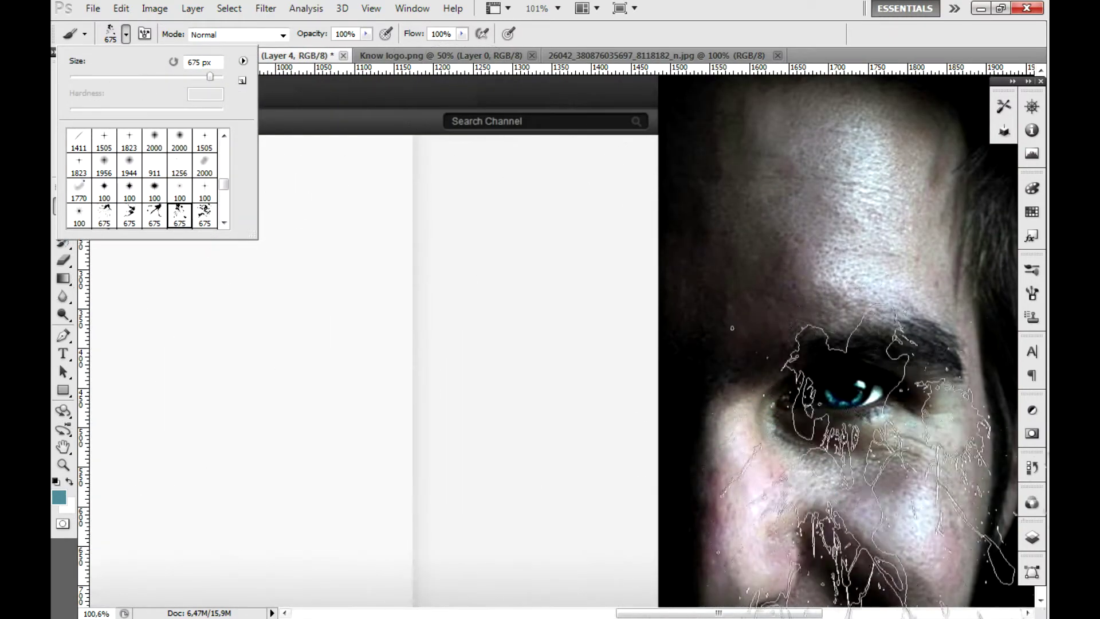
{"action": "right_click", "coordinate": [902, 515]}
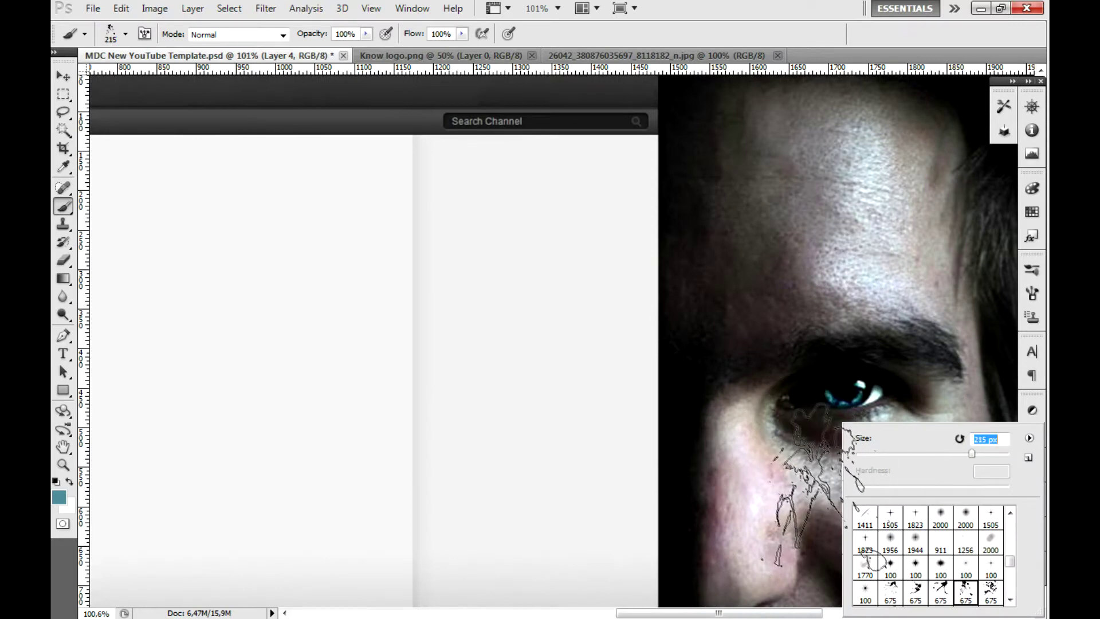
{"action": "key", "text": "Return"}
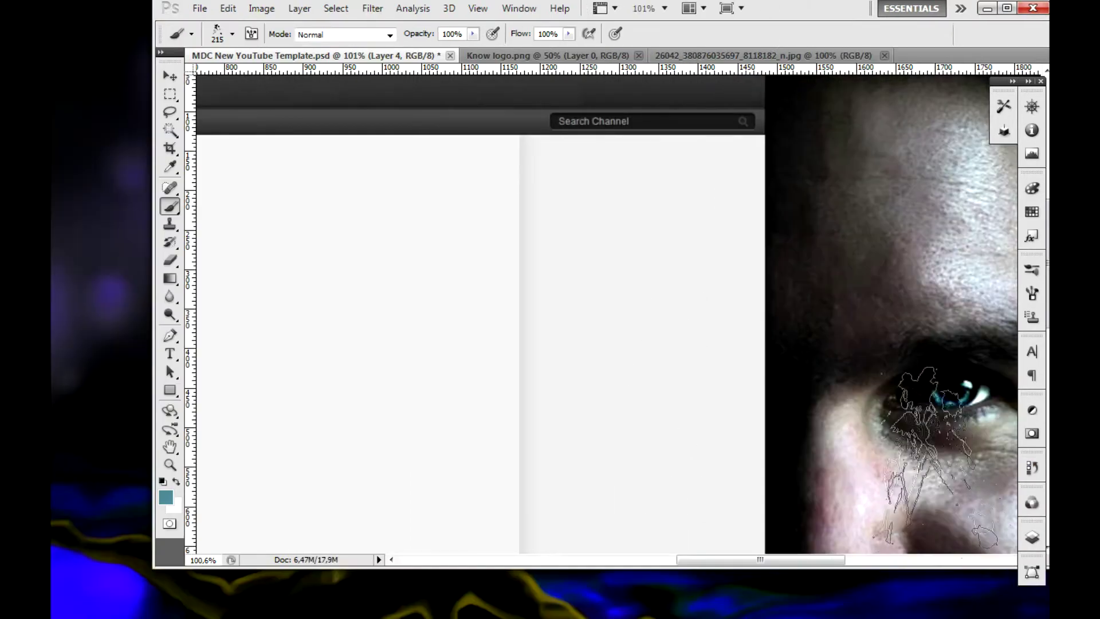
{"action": "left_click", "coordinate": [954, 459]}
{"action": "key", "text": "ctrl+z"}
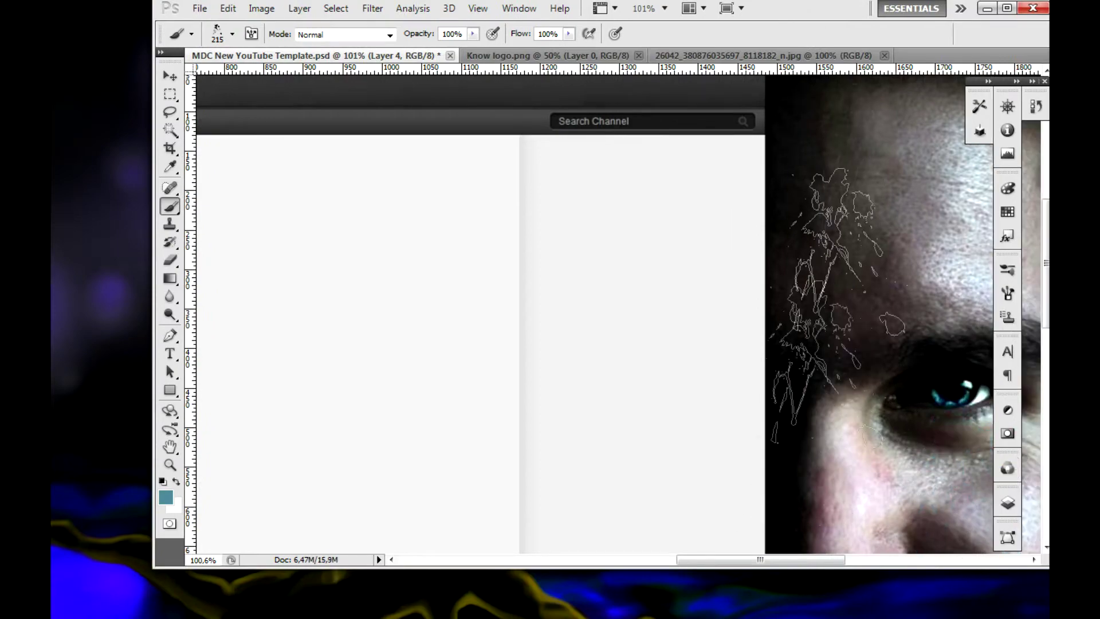
Try other splatter tips and stamp a large teal splash across the face
{"action": "left_click", "coordinate": [125, 34]}
{"action": "left_click", "coordinate": [224, 223]}
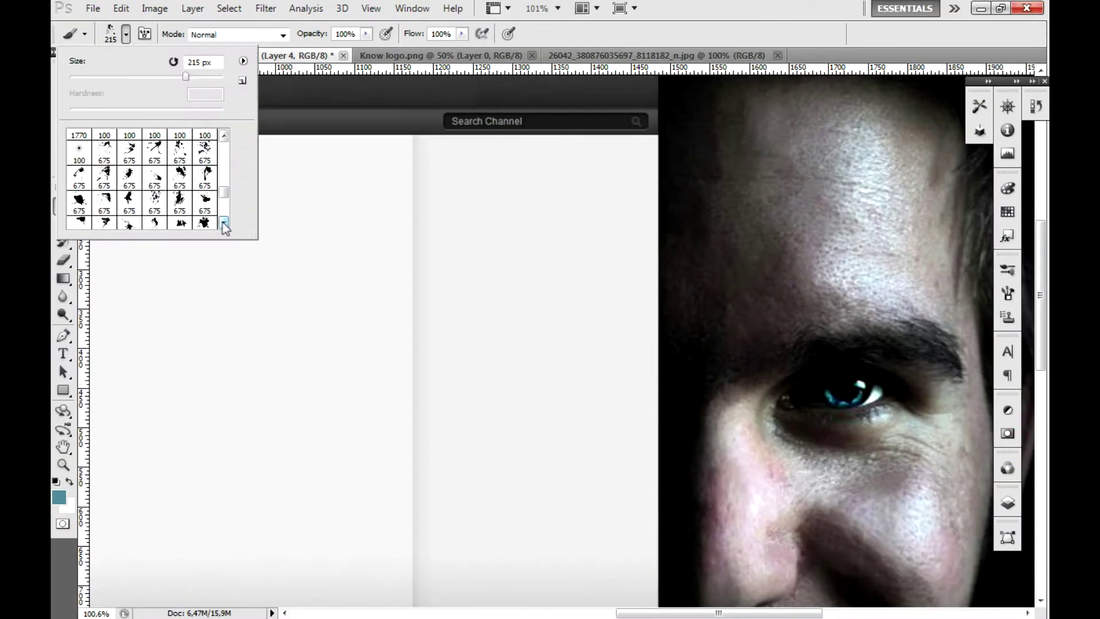
{"action": "double_click", "coordinate": [105, 205]}
{"action": "left_click", "coordinate": [860, 367]}
{"action": "key", "text": "ctrl+z"}
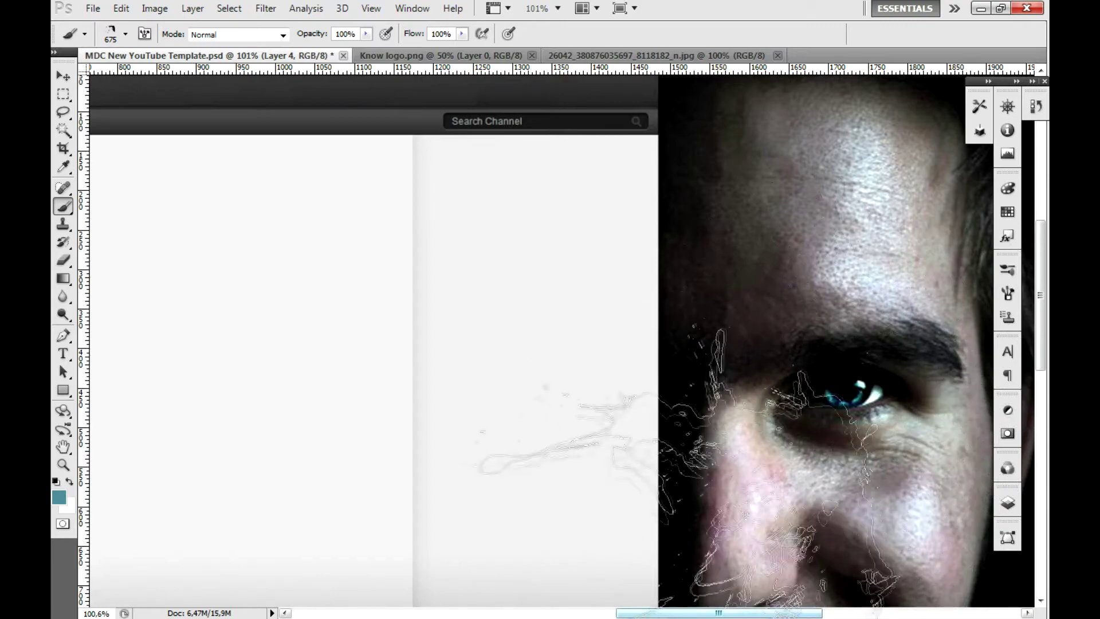
{"action": "left_click", "coordinate": [126, 33]}
{"action": "left_click", "coordinate": [224, 223]}
{"action": "left_click", "coordinate": [205, 202]}
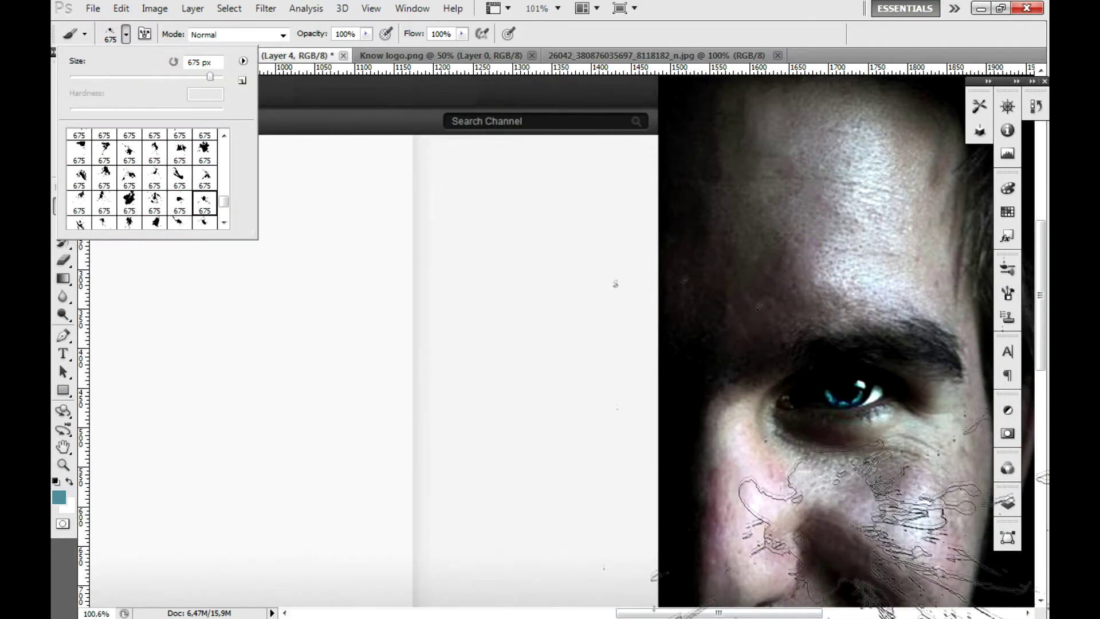
{"action": "left_click", "coordinate": [851, 490]}
{"action": "scroll", "coordinate": [745, 515], "scroll_direction": "down", "scroll_amount": 3}
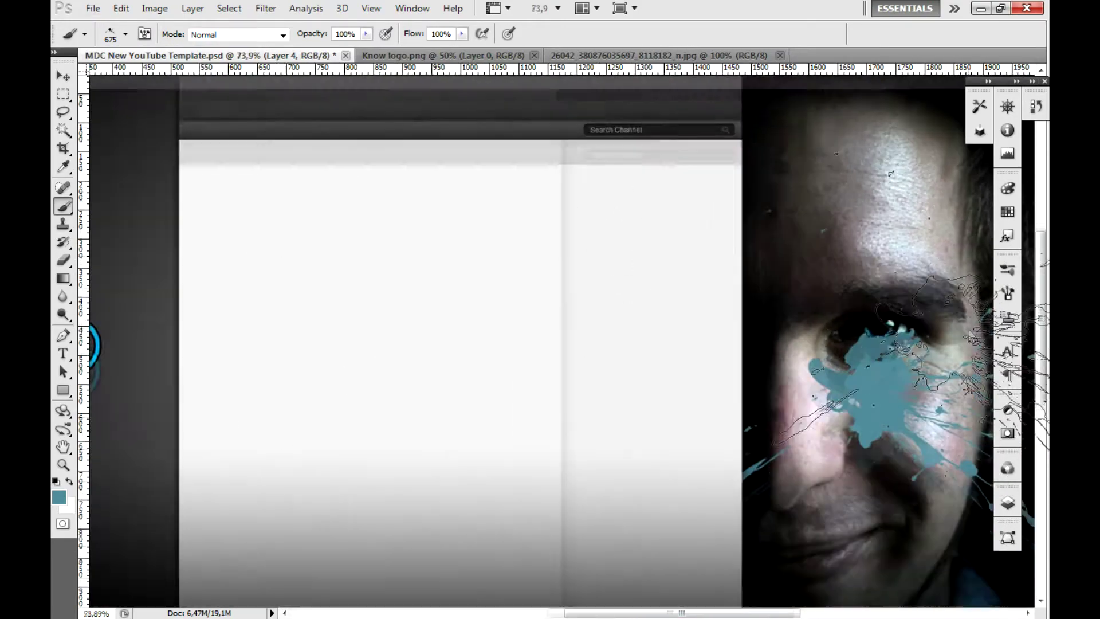
Undo the splash and restamp a teal splatter over the cheek and mouth
{"action": "left_click_drag", "start_coordinate": [699, 613], "coordinate": [805, 613]}
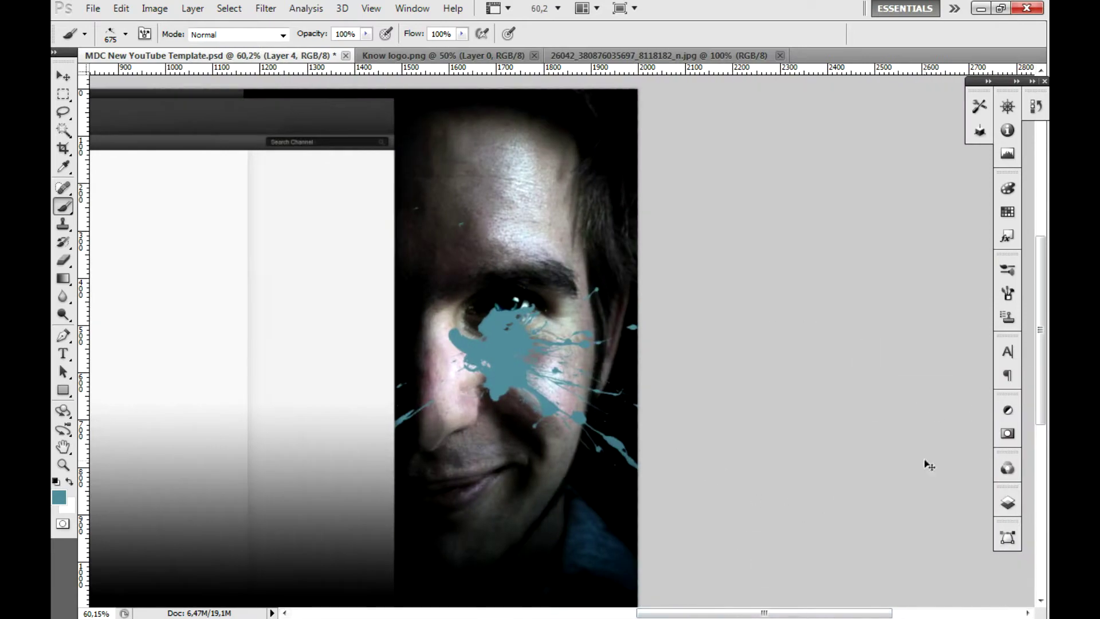
{"action": "key", "text": "ctrl+z"}
{"action": "left_click", "coordinate": [125, 34]}
{"action": "left_click", "coordinate": [224, 222]}
{"action": "left_click", "coordinate": [205, 202]}
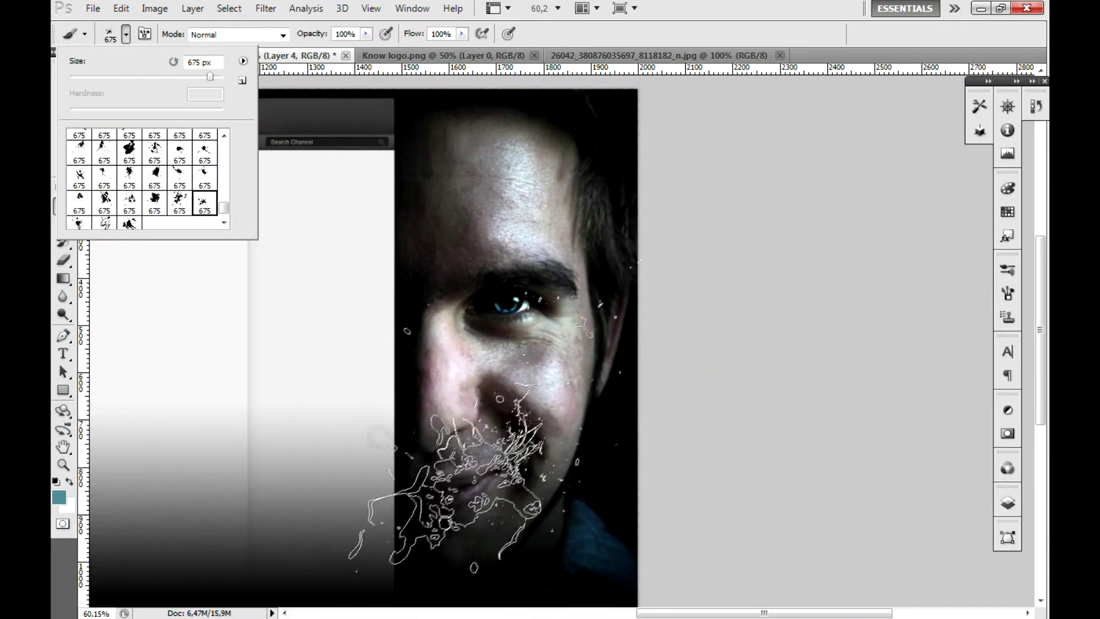
{"action": "left_click", "coordinate": [499, 395]}
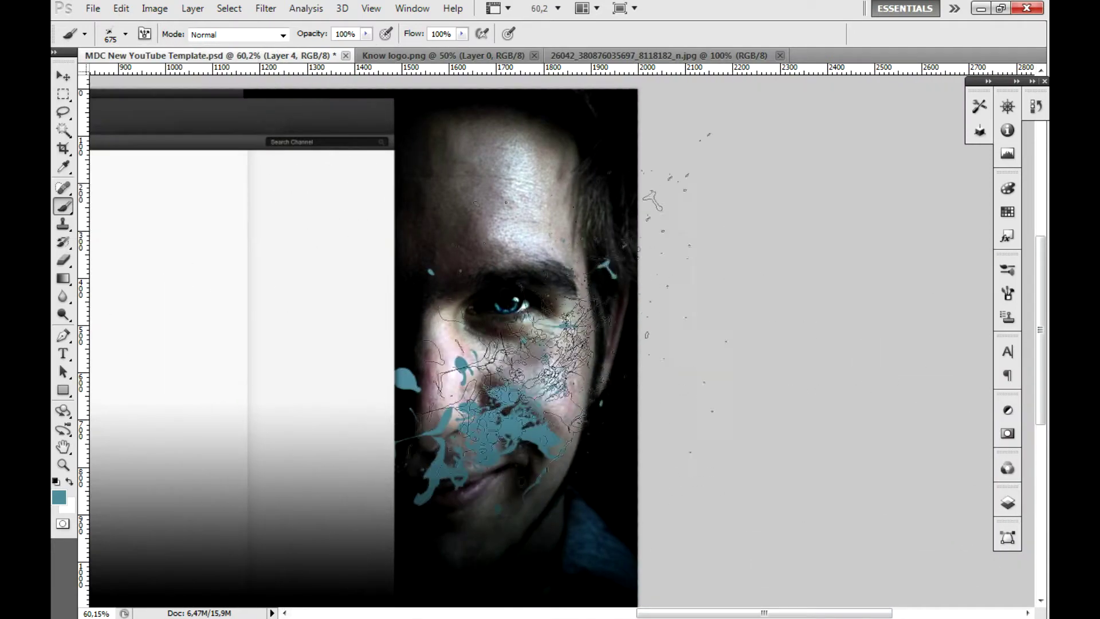
Set Layer 4's blend mode to Pin Light after trying Hard Light
{"action": "left_click", "coordinate": [1011, 504]}
{"action": "left_click", "coordinate": [854, 332]}
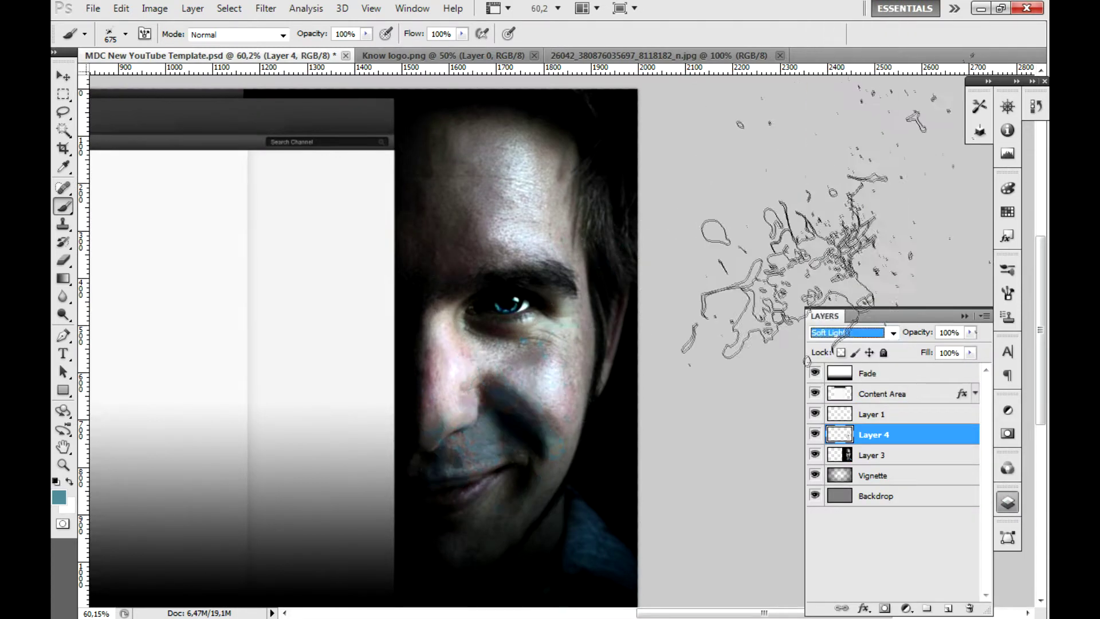
{"action": "left_click", "coordinate": [830, 215]}
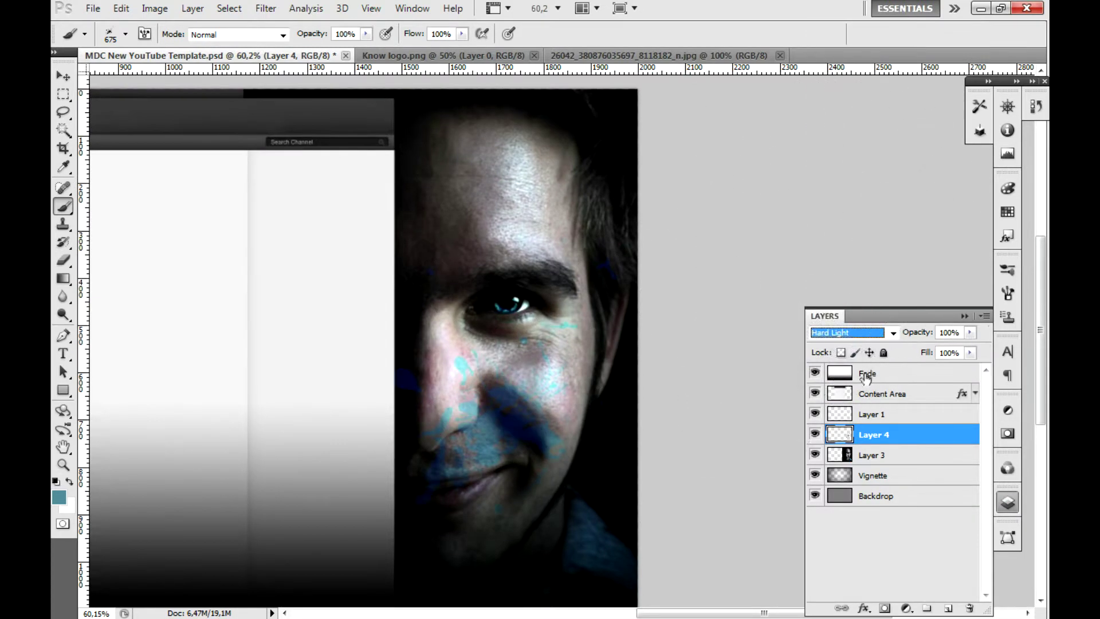
{"action": "key", "text": "Down"}
{"action": "key", "text": "Down"}
{"action": "key", "text": "Down"}
{"action": "key", "text": "Down"}
{"action": "key", "text": "Down"}
{"action": "key", "text": "Up"}
{"action": "key", "text": "Up"}
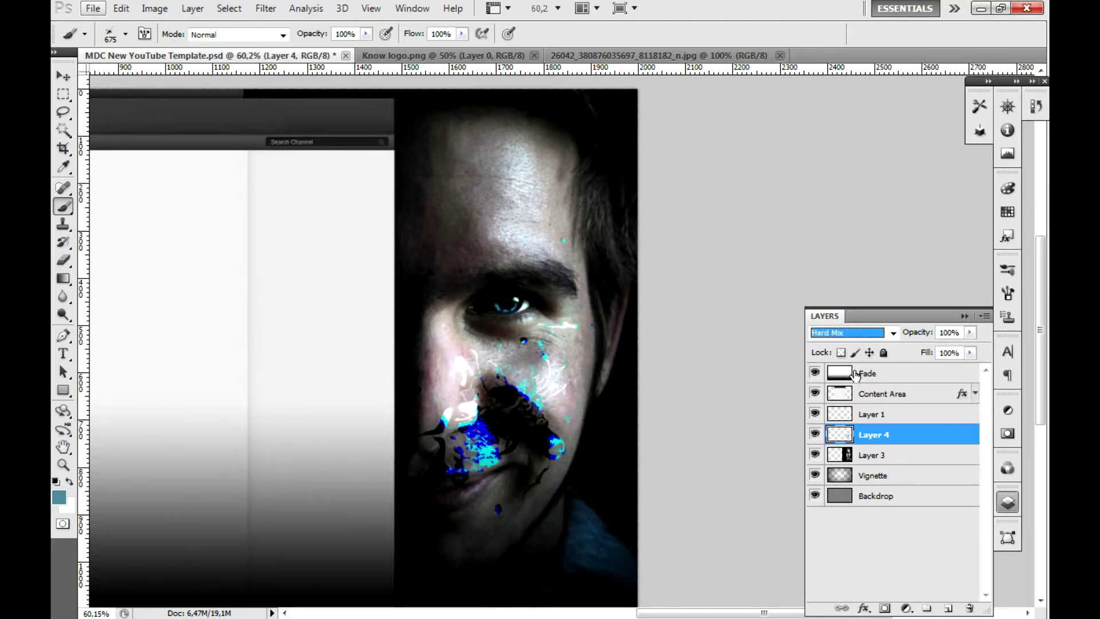
{"action": "key", "text": "Up"}
{"action": "key", "text": "Up"}
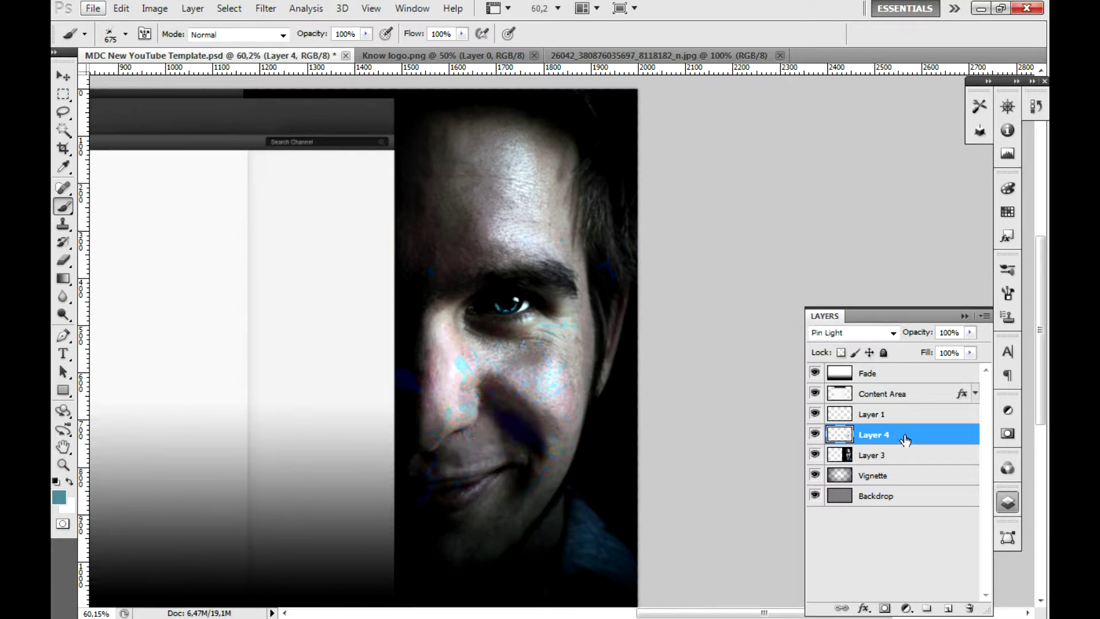
Try other brush tips in the Brush picker
{"action": "left_click", "coordinate": [125, 33]}
{"action": "left_click", "coordinate": [154, 204]}
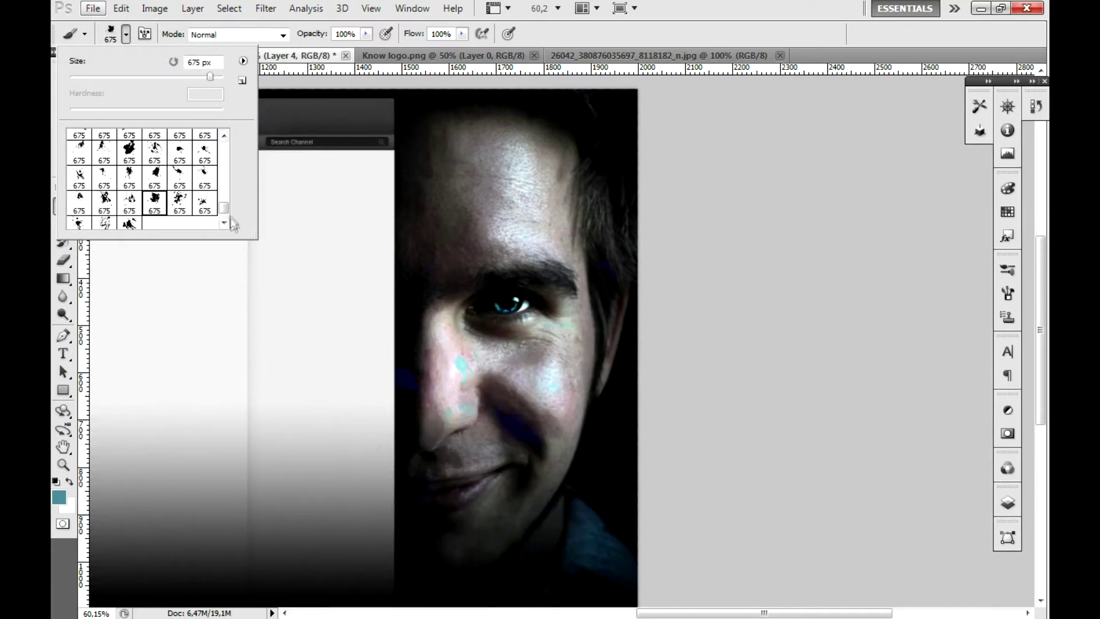
{"action": "left_click", "coordinate": [130, 203]}
{"action": "key", "text": "Return"}
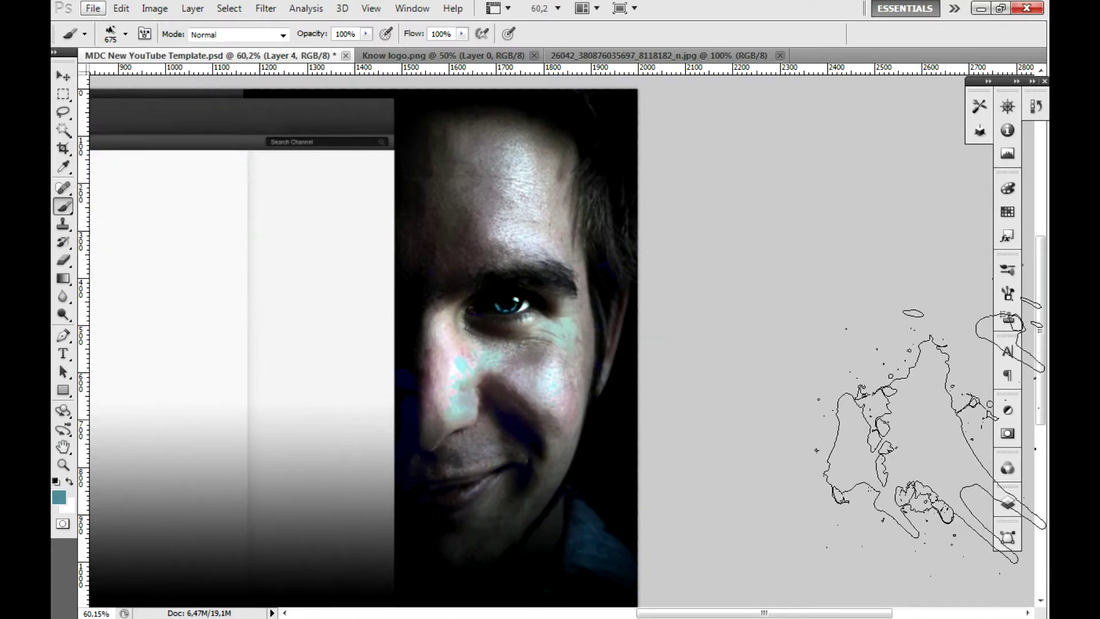
{"action": "key", "text": "i"}
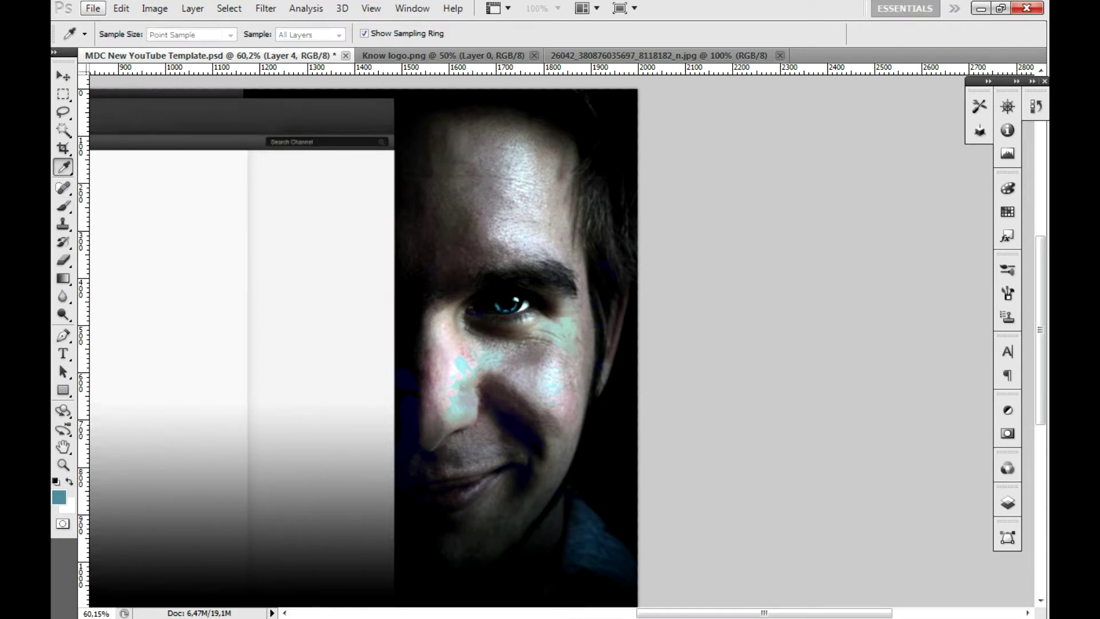
Stamp a blue splatter near the eye and sample a teal colour from the photo
{"action": "key", "text": "b"}
{"action": "right_click", "coordinate": [534, 332]}
{"action": "key", "text": "Return"}
{"action": "left_click", "coordinate": [543, 325]}
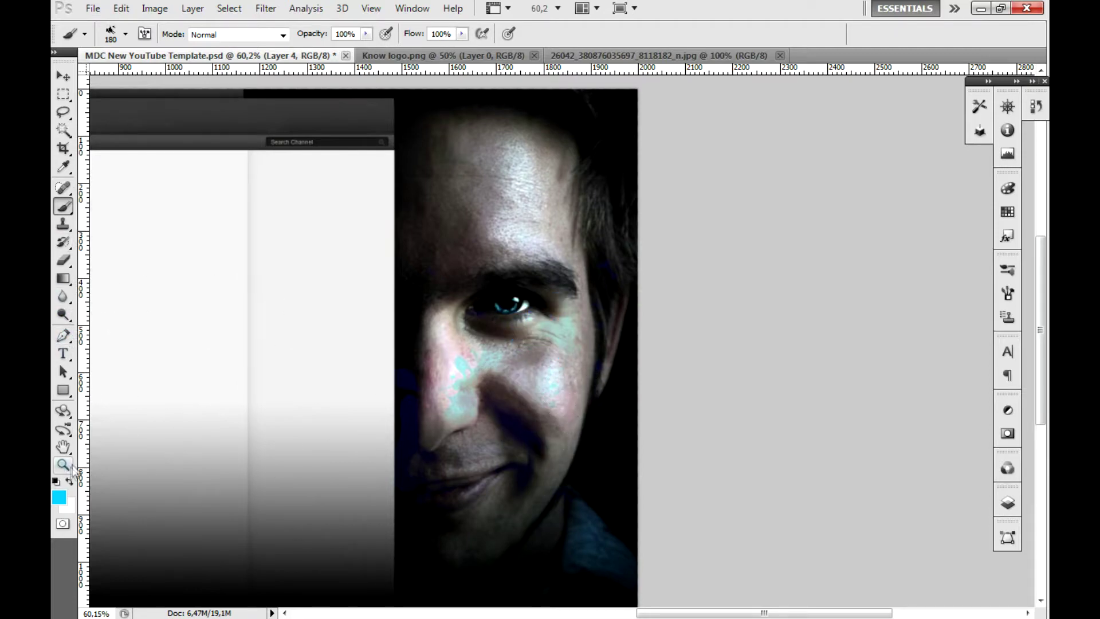
{"action": "left_click", "coordinate": [525, 340], "text": "alt"}
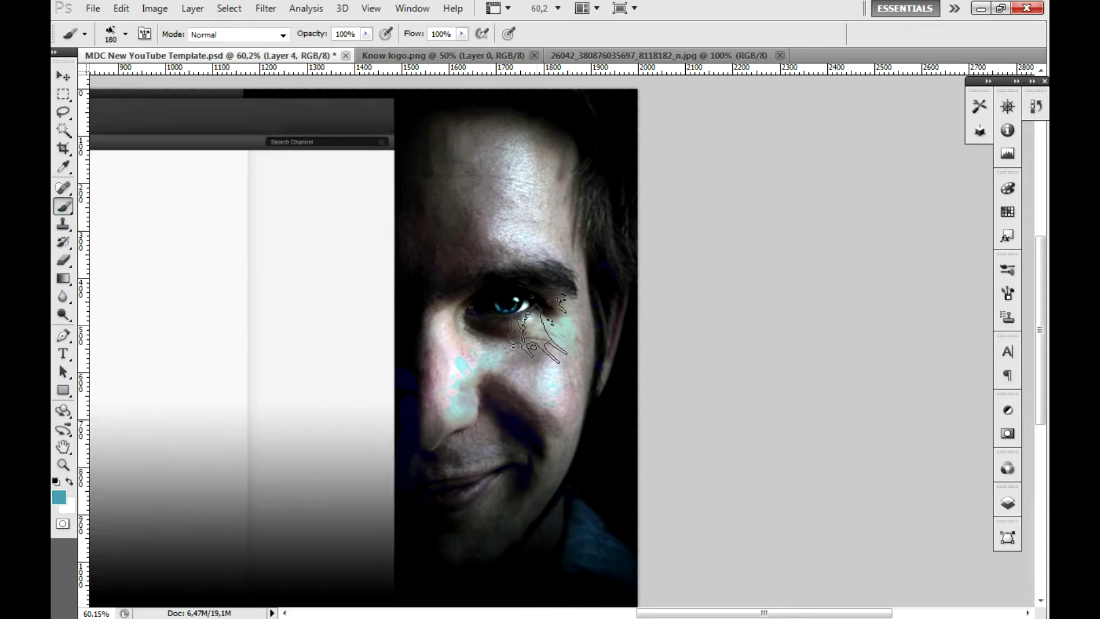
Add a layer with extra teal splatters beside the eye, then revert them in History
{"action": "left_click", "coordinate": [1007, 503]}
{"action": "left_click", "coordinate": [946, 602]}
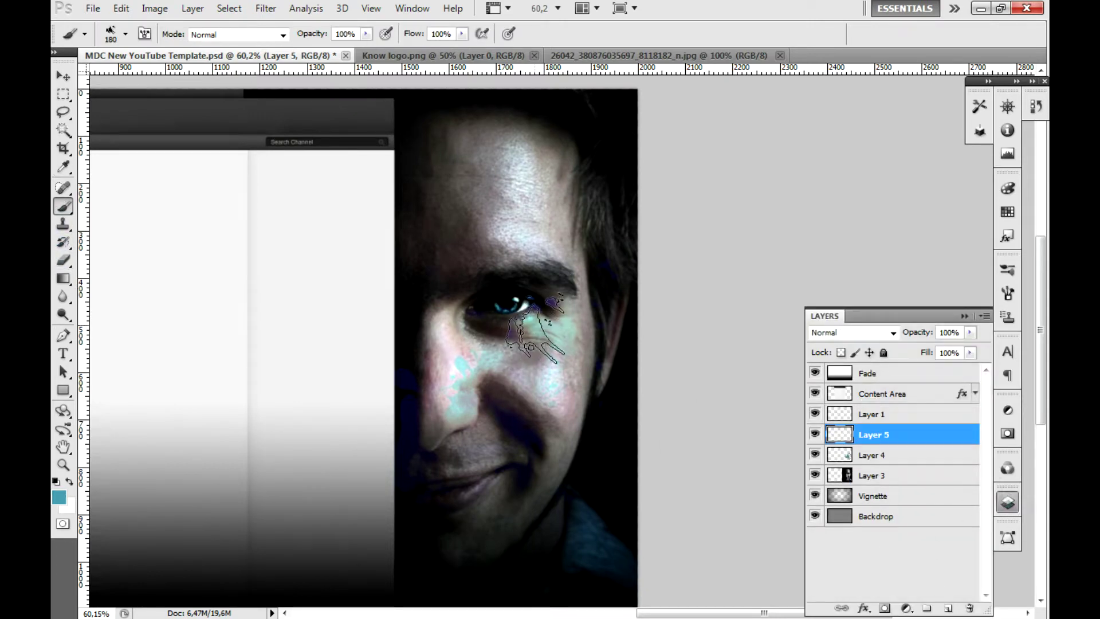
{"action": "left_click", "coordinate": [536, 326]}
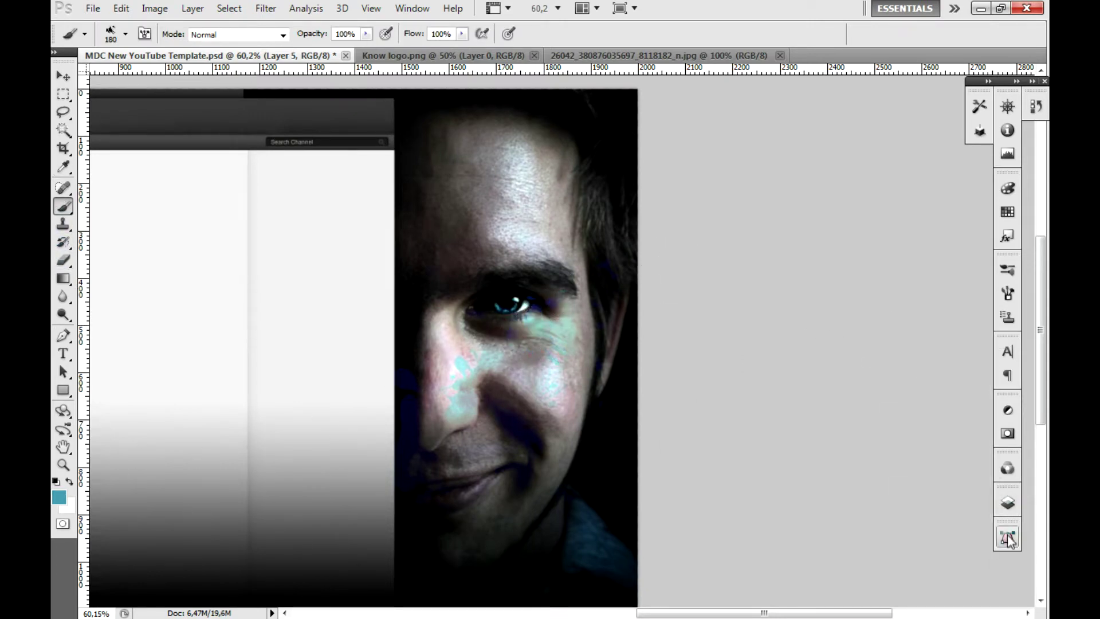
{"action": "left_click", "coordinate": [1037, 106]}
{"action": "left_click", "coordinate": [830, 422]}
{"action": "left_click", "coordinate": [831, 327]}
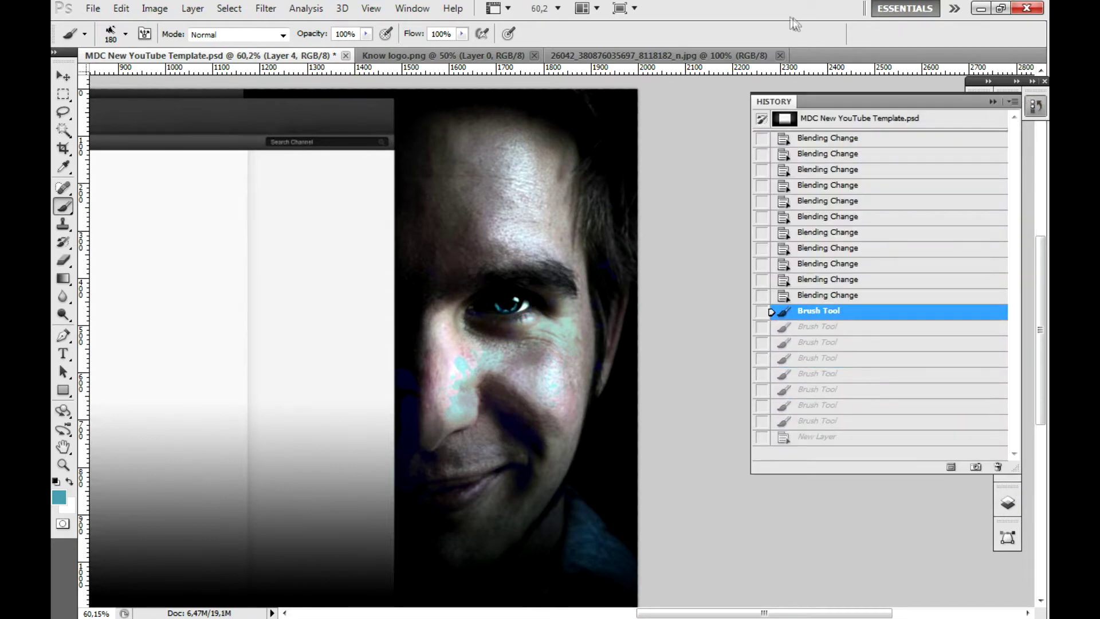
{"action": "left_click", "coordinate": [1007, 503]}
Set the paint layer's blend mode to Linear Light and select Layer 3
{"action": "left_click", "coordinate": [851, 332]}
{"action": "left_click", "coordinate": [837, 238]}
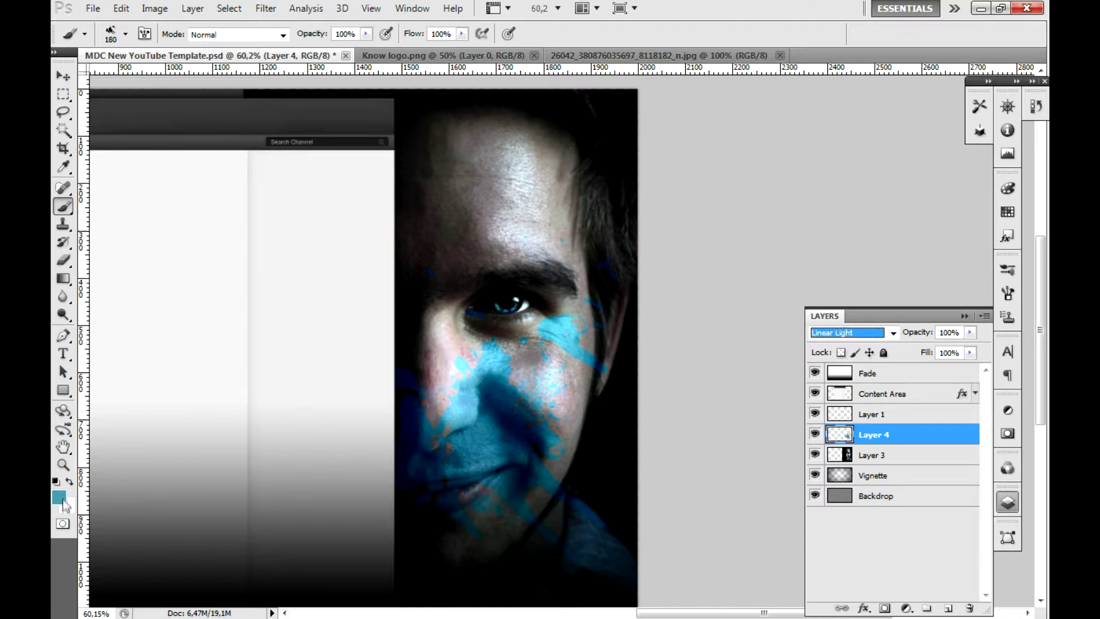
{"action": "left_click", "coordinate": [870, 455]}
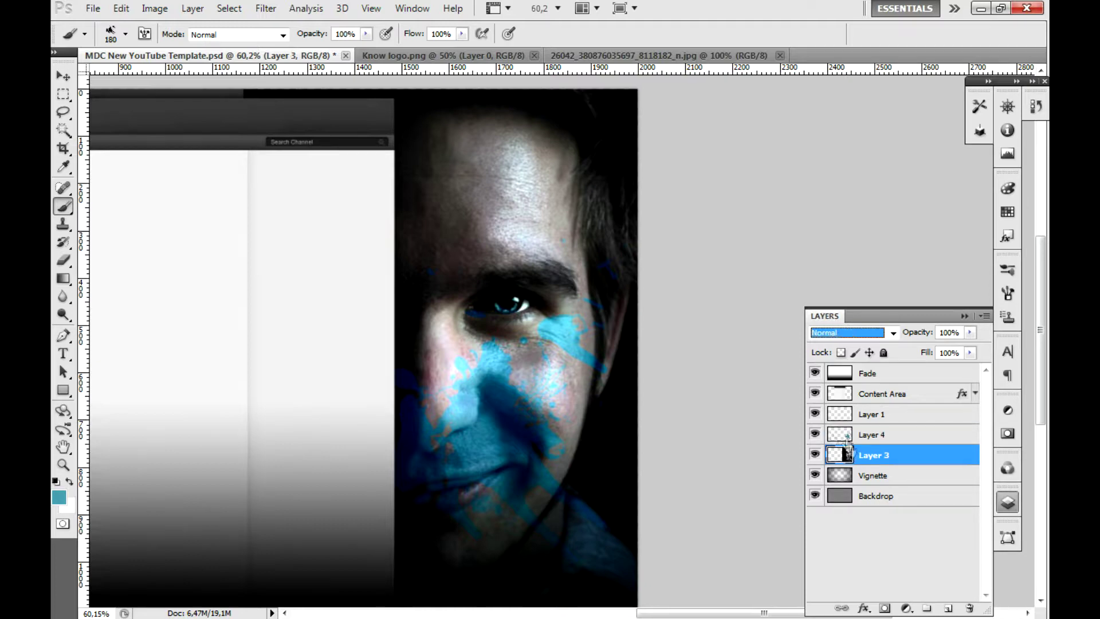
{"action": "left_click", "coordinate": [154, 8]}
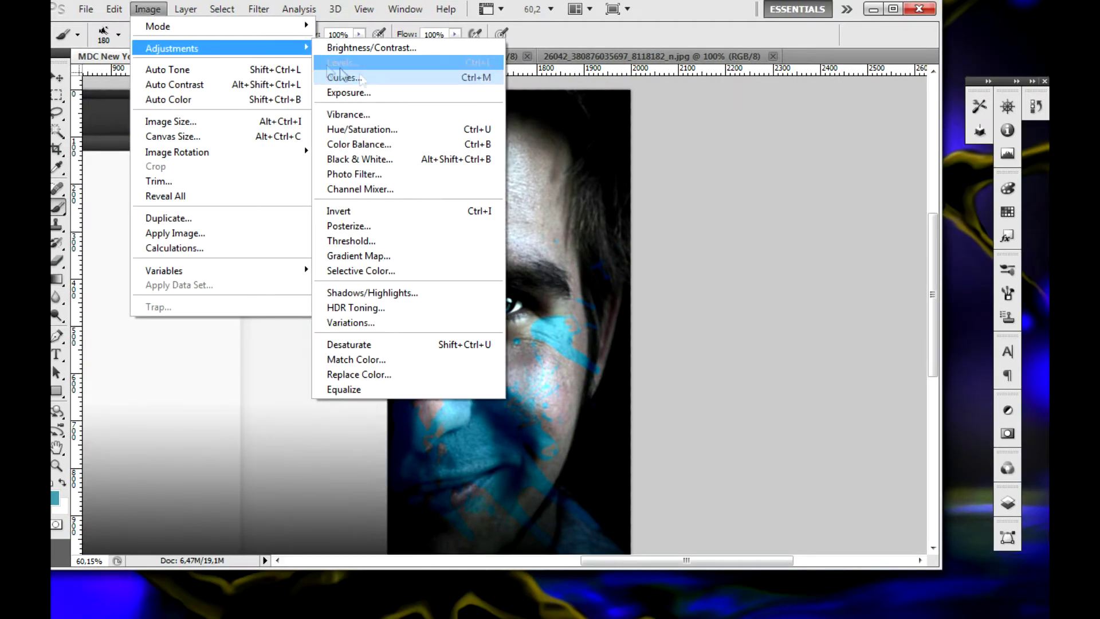
Preview a Hue/Saturation boost on the blues, then cancel it
{"action": "key", "text": "i"}
{"action": "key", "text": "ctrl+u"}
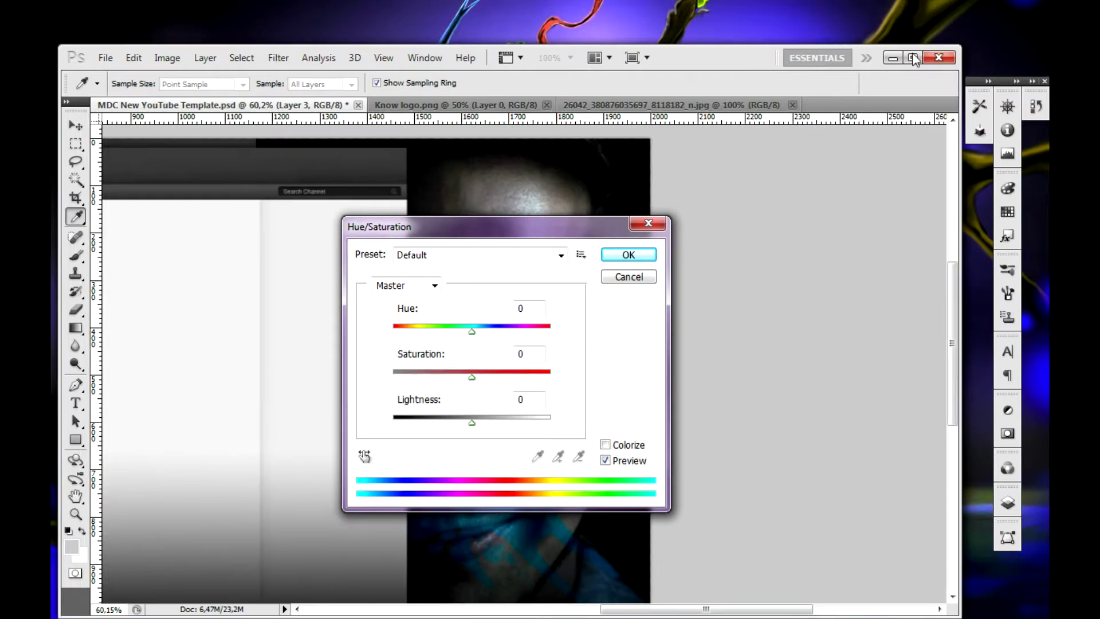
{"action": "left_click_drag", "start_coordinate": [401, 226], "coordinate": [729, 217]}
{"action": "left_click", "coordinate": [801, 324]}
{"action": "left_click", "coordinate": [714, 354]}
{"action": "left_click_drag", "start_coordinate": [800, 362], "coordinate": [889, 368]}
{"action": "left_click", "coordinate": [957, 267]}
{"action": "key", "text": "b"}
Add a Hue/Saturation adjustment layer targeting only the Cyans
{"action": "left_click", "coordinate": [1007, 503]}
{"action": "left_click", "coordinate": [904, 609]}
{"action": "left_click", "coordinate": [933, 442]}
{"action": "left_click", "coordinate": [935, 389]}
{"action": "left_click", "coordinate": [882, 457]}
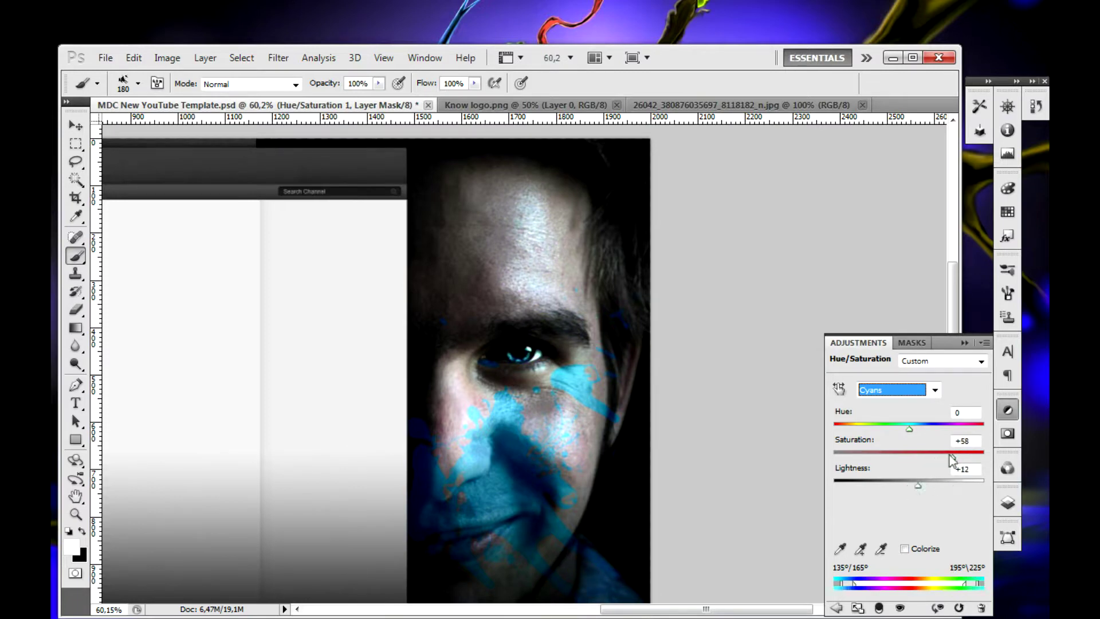
Shift the Cyans hue to +11 and fit the maximized canvas in view
{"action": "left_click_drag", "start_coordinate": [909, 427], "coordinate": [917, 427]}
{"action": "left_click", "coordinate": [965, 342]}
{"action": "left_click", "coordinate": [912, 58]}
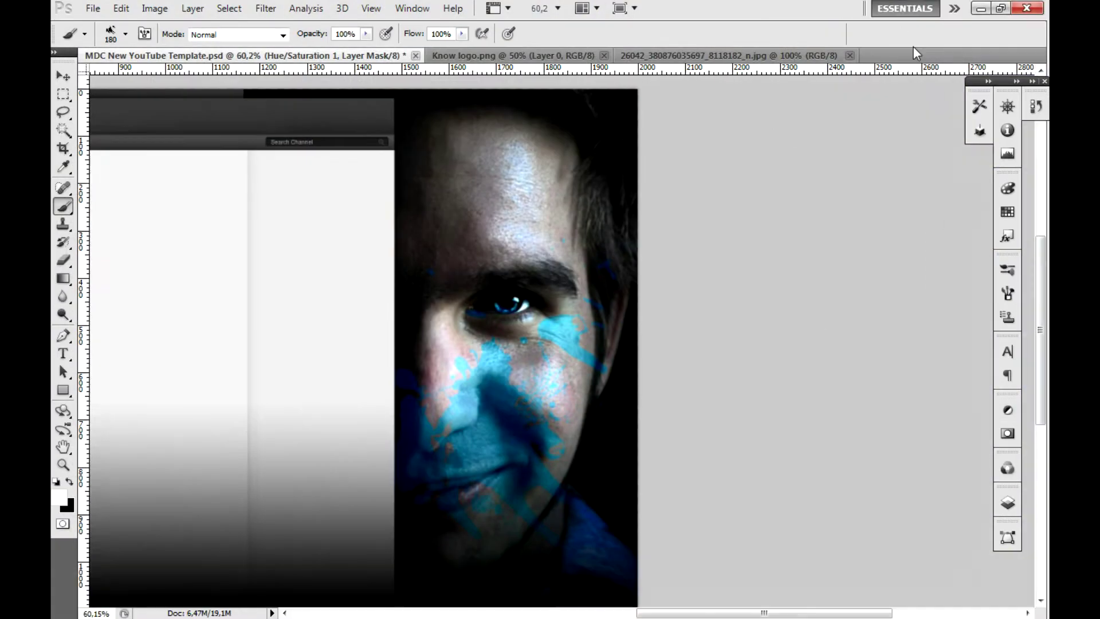
{"action": "key", "text": "ctrl+0"}
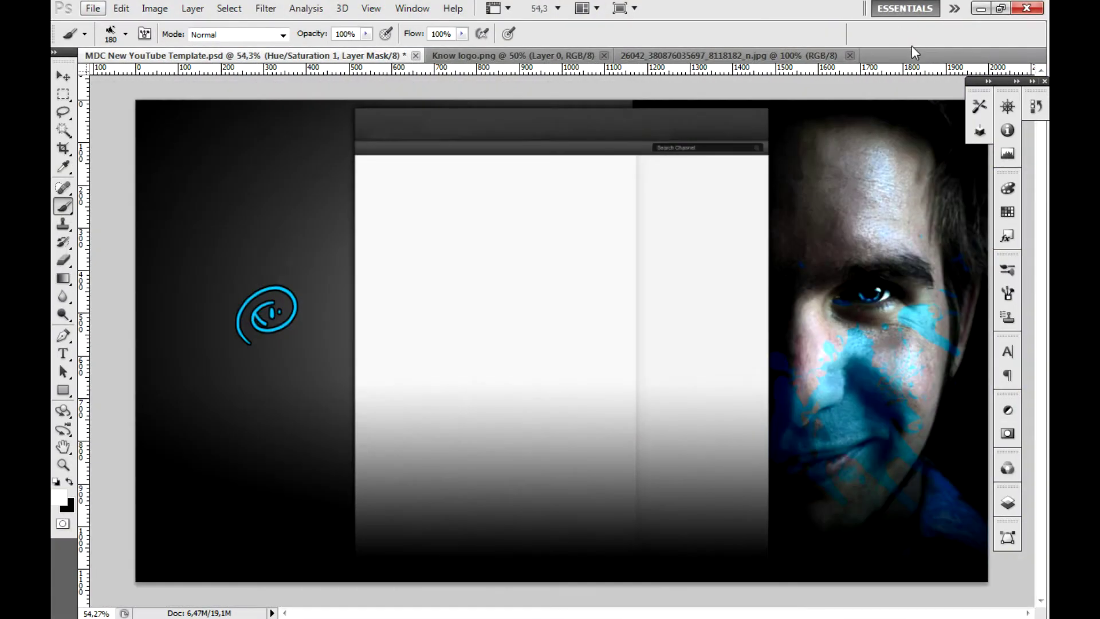
{"action": "key", "text": "ctrl+plus"}
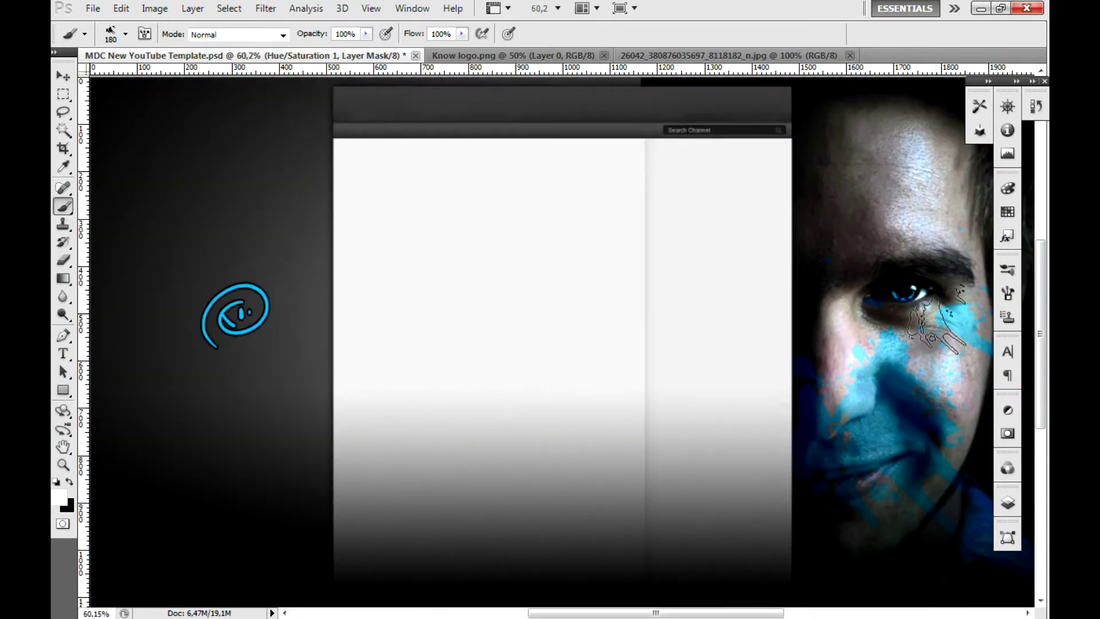
{"action": "left_click_drag", "start_coordinate": [1036, 105], "coordinate": [1036, 129]}
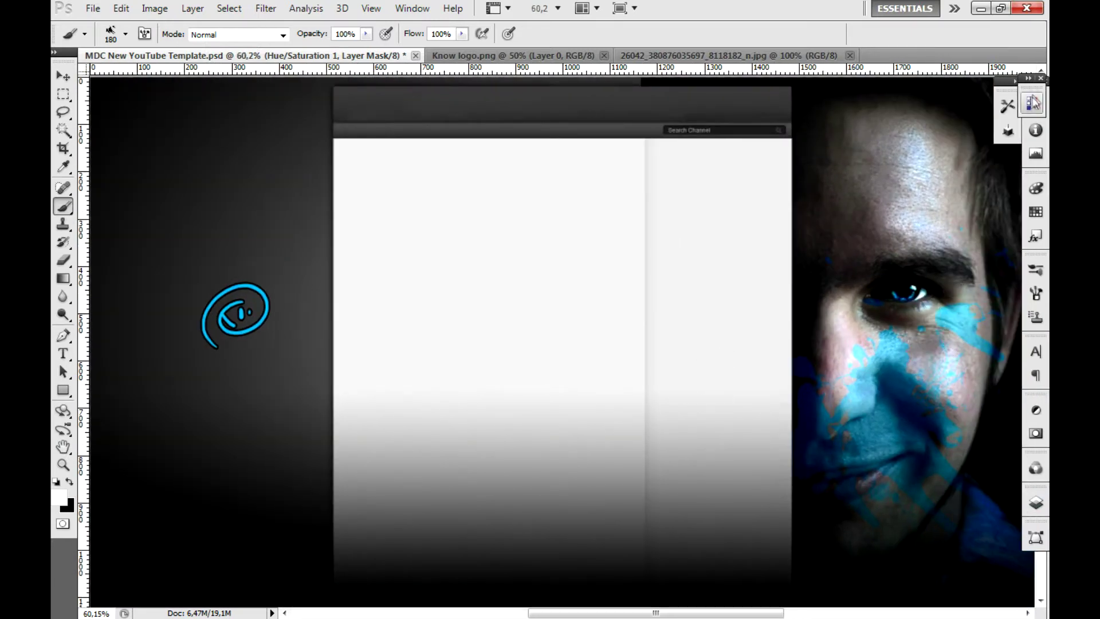
Revert in History to before the adjustment layer, back to the Linear Light paint
{"action": "left_click", "coordinate": [1035, 559]}
{"action": "left_click", "coordinate": [916, 525]}
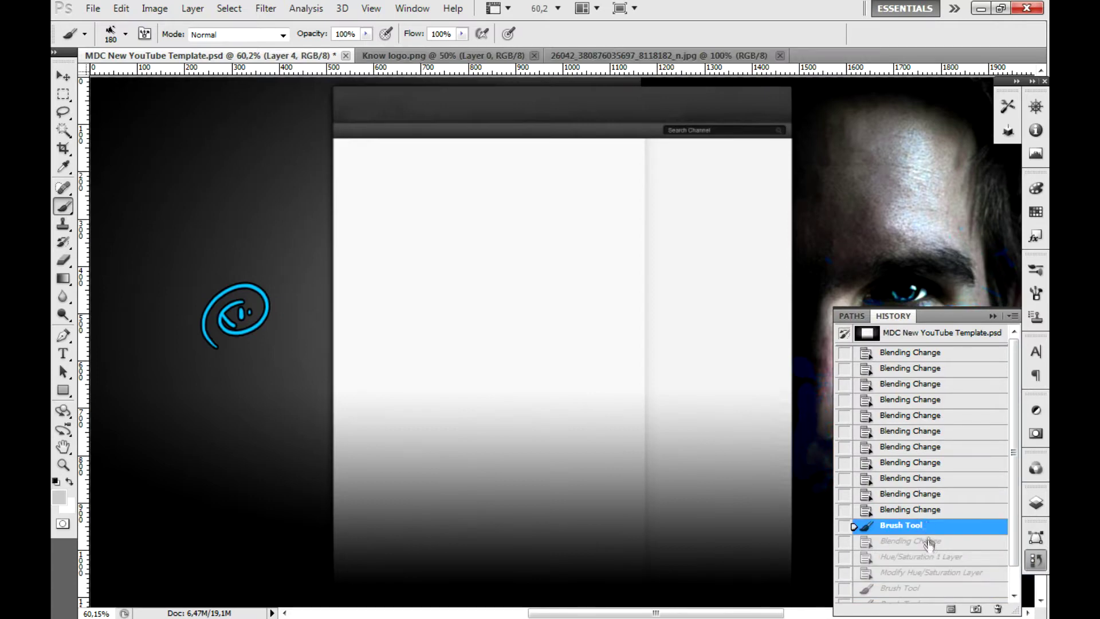
{"action": "left_click_drag", "start_coordinate": [943, 316], "coordinate": [232, 251]}
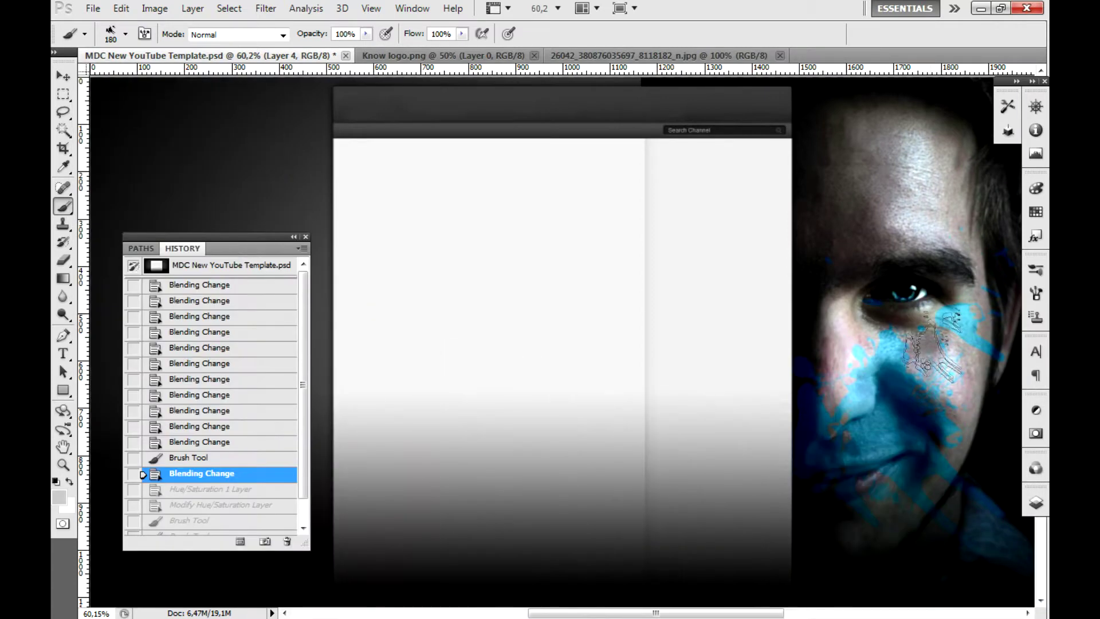
Stamp a cyan splatter beside the eye and lower Layer 4's fill to 74%
{"action": "left_click", "coordinate": [63, 167]}
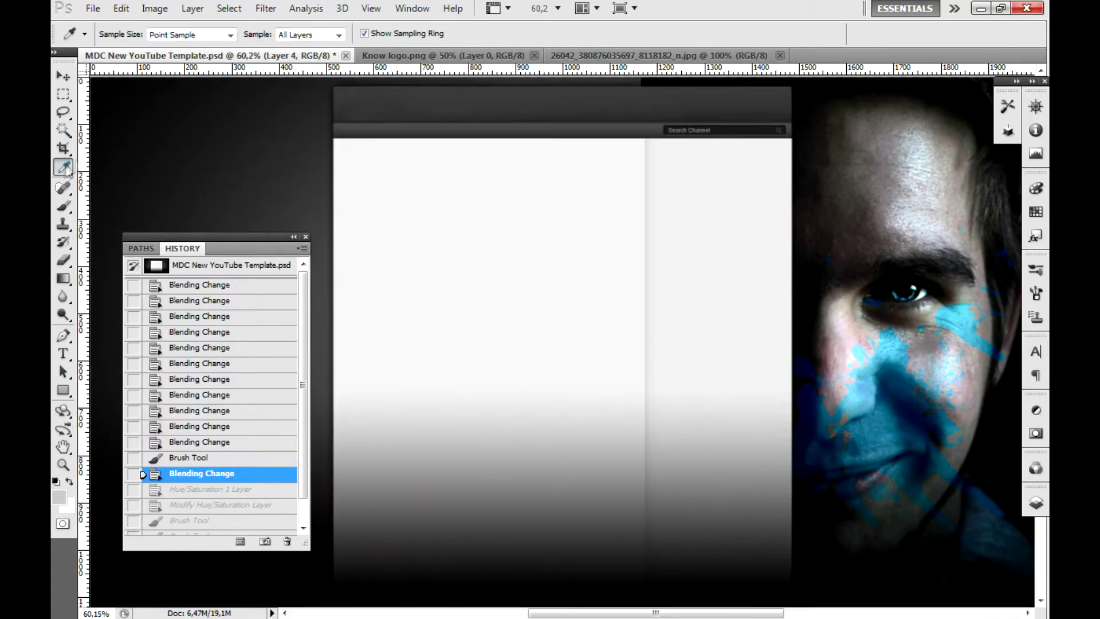
{"action": "key", "text": "b"}
{"action": "left_click", "coordinate": [936, 315]}
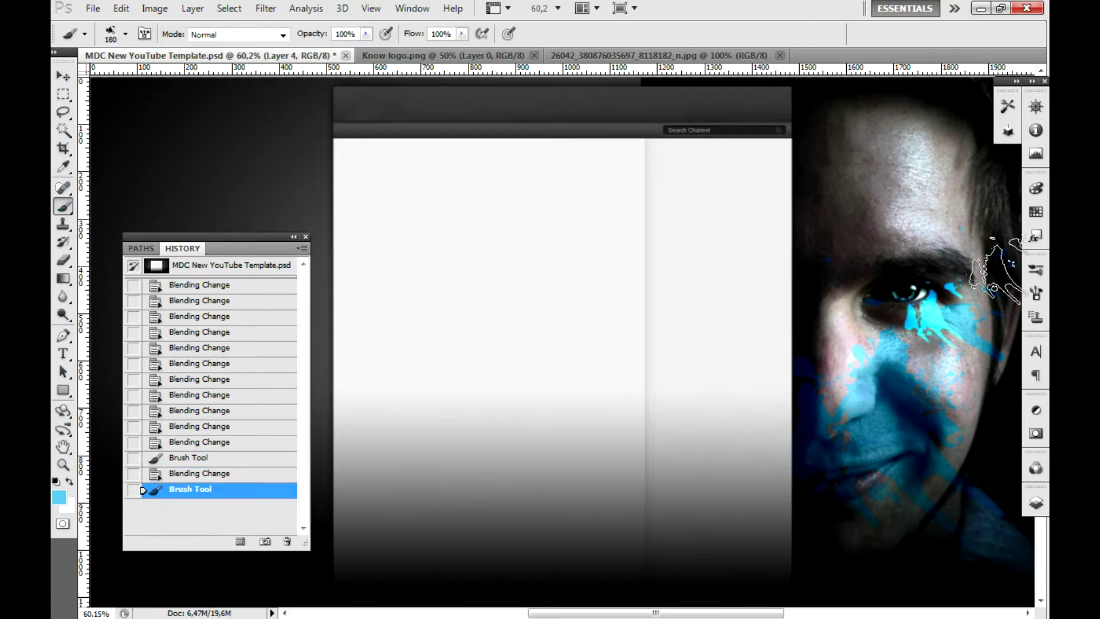
{"action": "key", "text": "F7"}
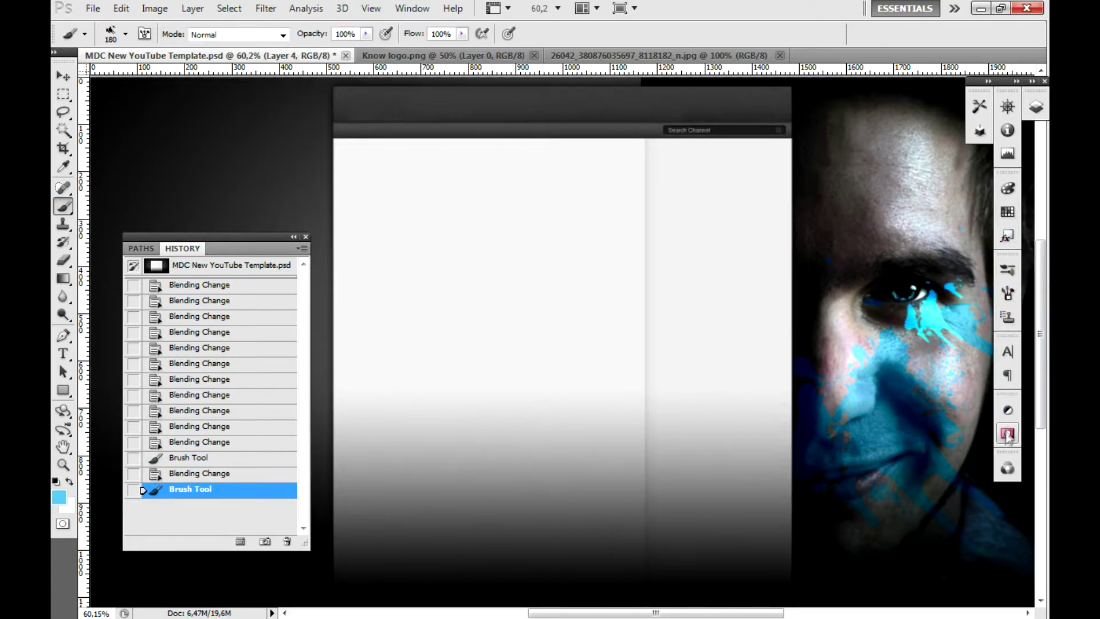
{"action": "left_click_drag", "start_coordinate": [999, 139], "coordinate": [855, 390]}
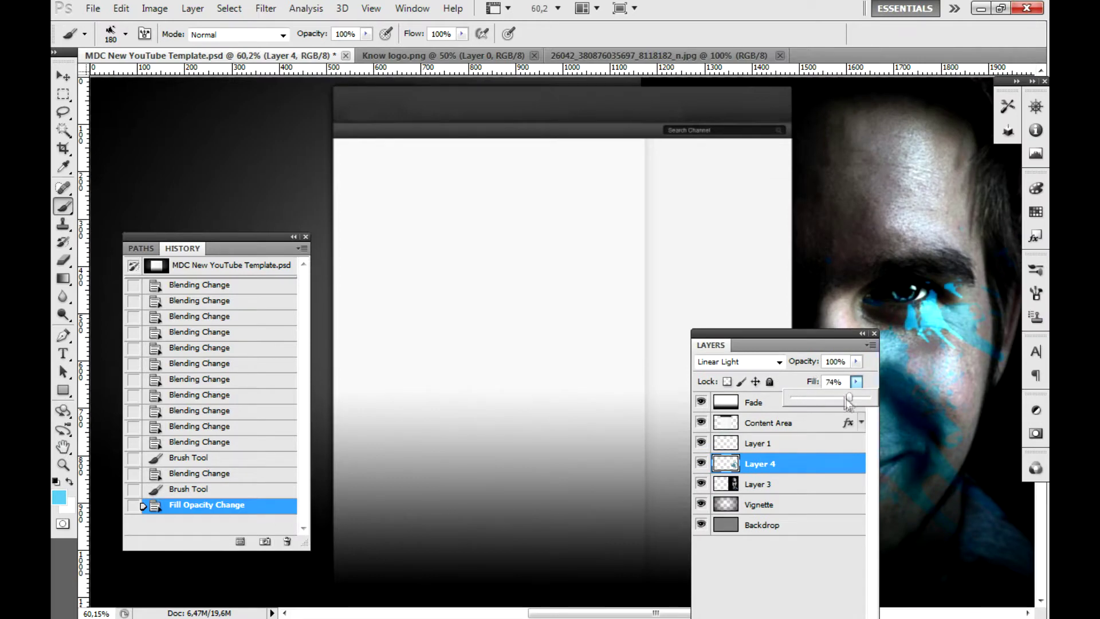
Erase part of the eye splatter, then revert to the Linear Light state in History
{"action": "key", "text": "e"}
{"action": "right_click", "coordinate": [848, 324]}
{"action": "left_click", "coordinate": [937, 298]}
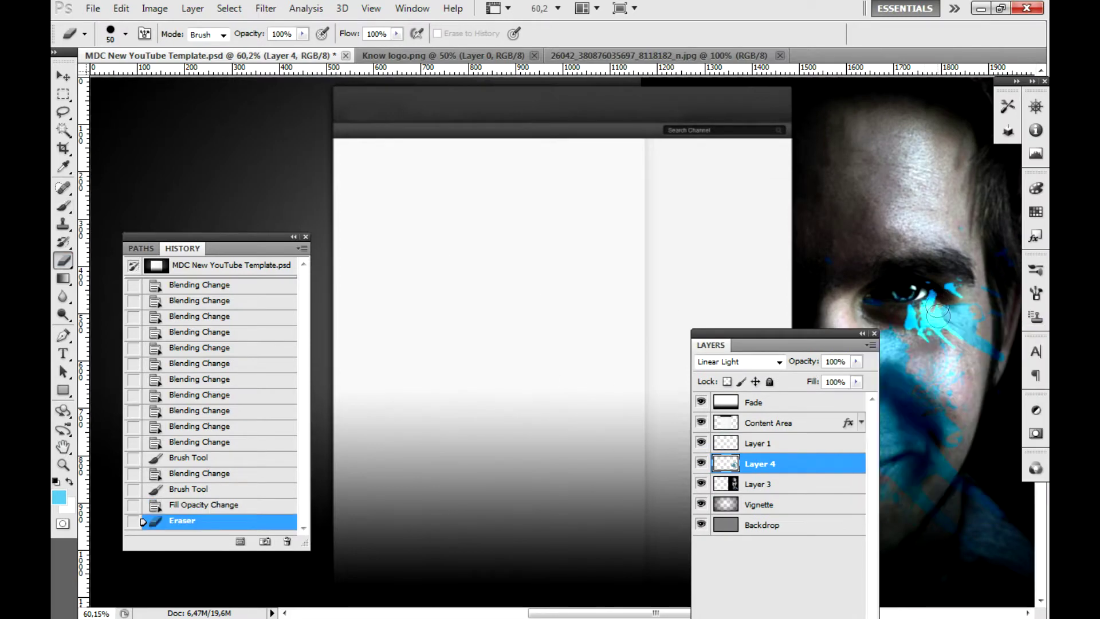
{"action": "mouse_move", "coordinate": [962, 332]}
{"action": "left_mouse_down"}
{"action": "mouse_move", "coordinate": [933, 312]}
{"action": "mouse_move", "coordinate": [959, 291]}
{"action": "mouse_move", "coordinate": [911, 320]}
{"action": "mouse_move", "coordinate": [951, 312]}
{"action": "left_mouse_up"}
{"action": "key", "text": "ctrl+z"}
{"action": "right_click", "coordinate": [951, 310]}
{"action": "left_click", "coordinate": [204, 477]}
{"action": "left_click", "coordinate": [212, 432]}
{"action": "left_click_drag", "start_coordinate": [774, 334], "coordinate": [687, 230]}
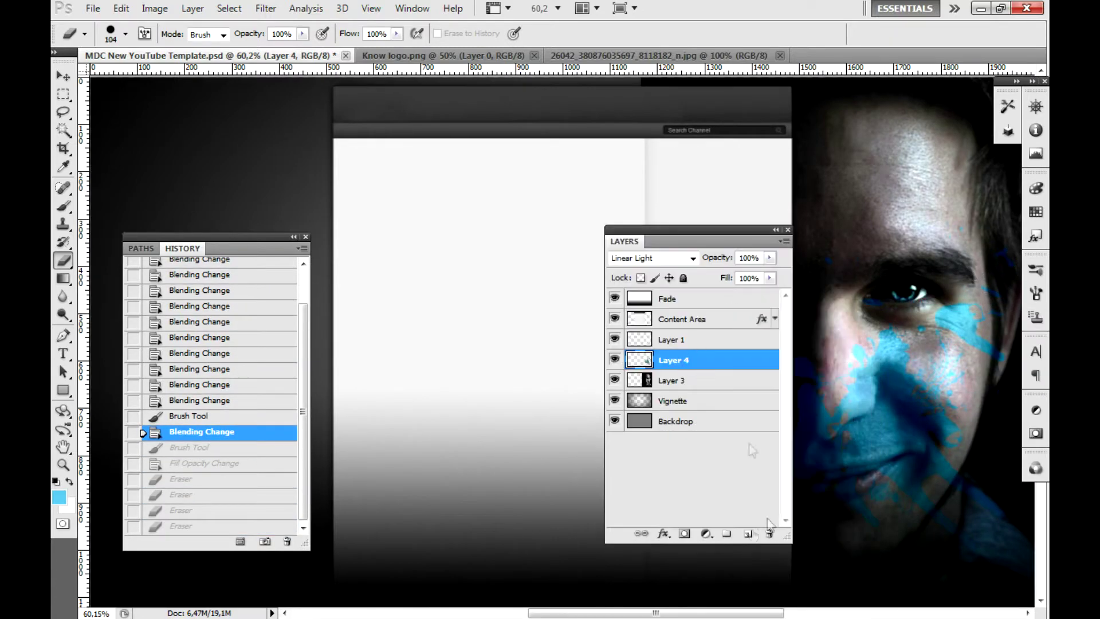
Paint a cyan stroke on new Layer 5, blended as Linear Light at 31% fill
{"action": "left_click", "coordinate": [748, 533]}
{"action": "key", "text": "b"}
{"action": "left_click_drag", "start_coordinate": [939, 315], "coordinate": [951, 338]}
{"action": "left_click", "coordinate": [651, 258]}
{"action": "left_click", "coordinate": [769, 278]}
{"action": "left_click_drag", "start_coordinate": [769, 293], "coordinate": [729, 293]}
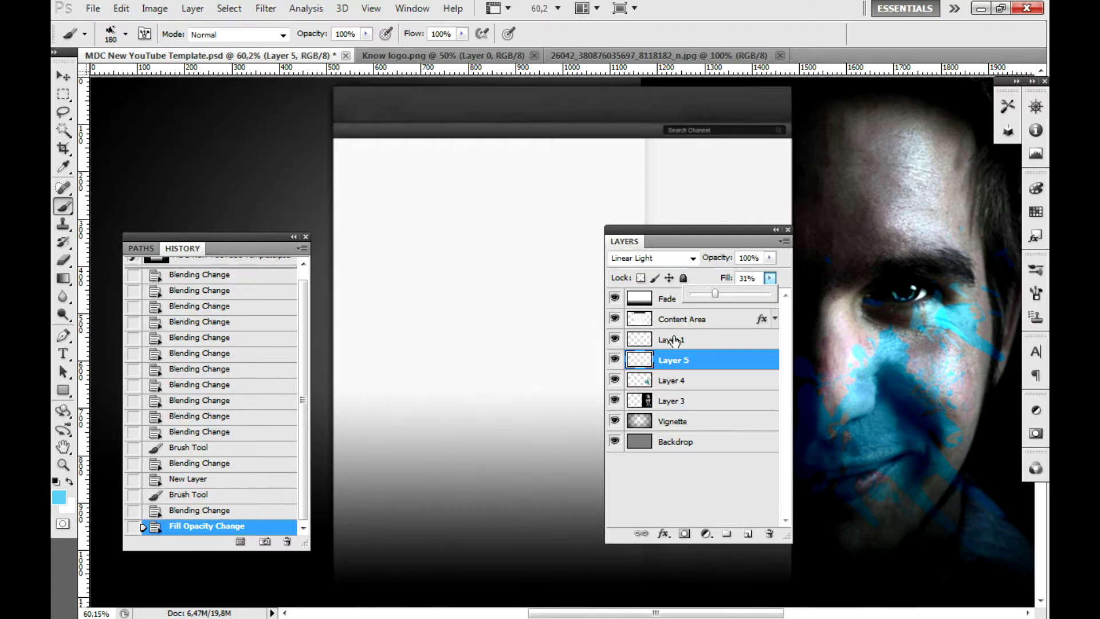
{"action": "key", "text": "i"}
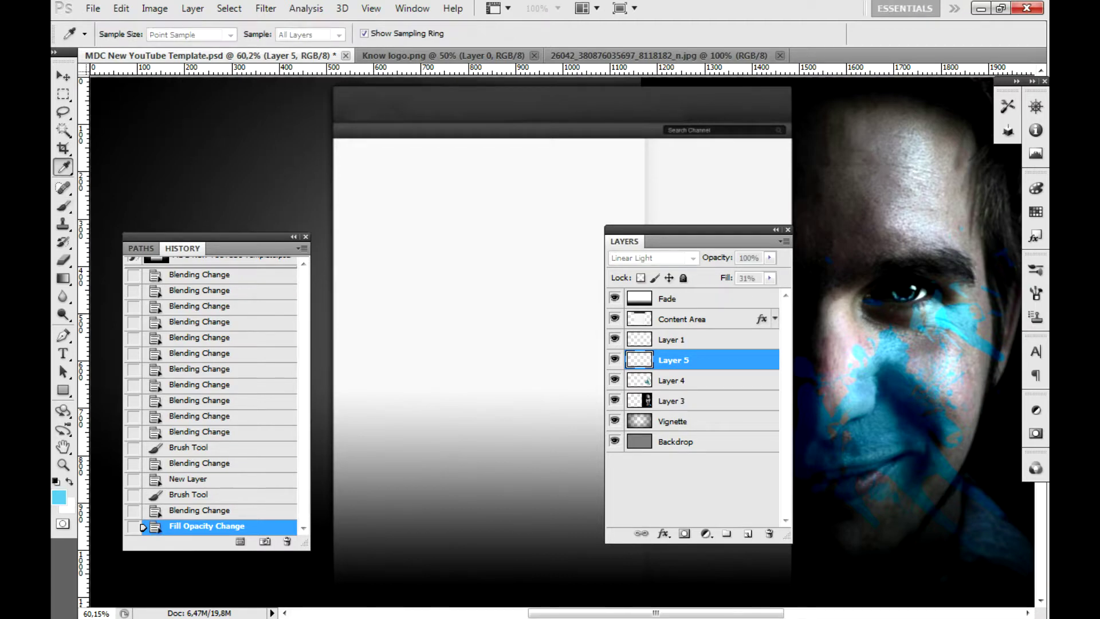
Pick green as the painting colour, stamp a trial splatter on the forehead, and undo it
{"action": "left_click", "coordinate": [59, 496]}
{"action": "left_click_drag", "start_coordinate": [416, 329], "coordinate": [426, 436]}
{"action": "left_click", "coordinate": [422, 356]}
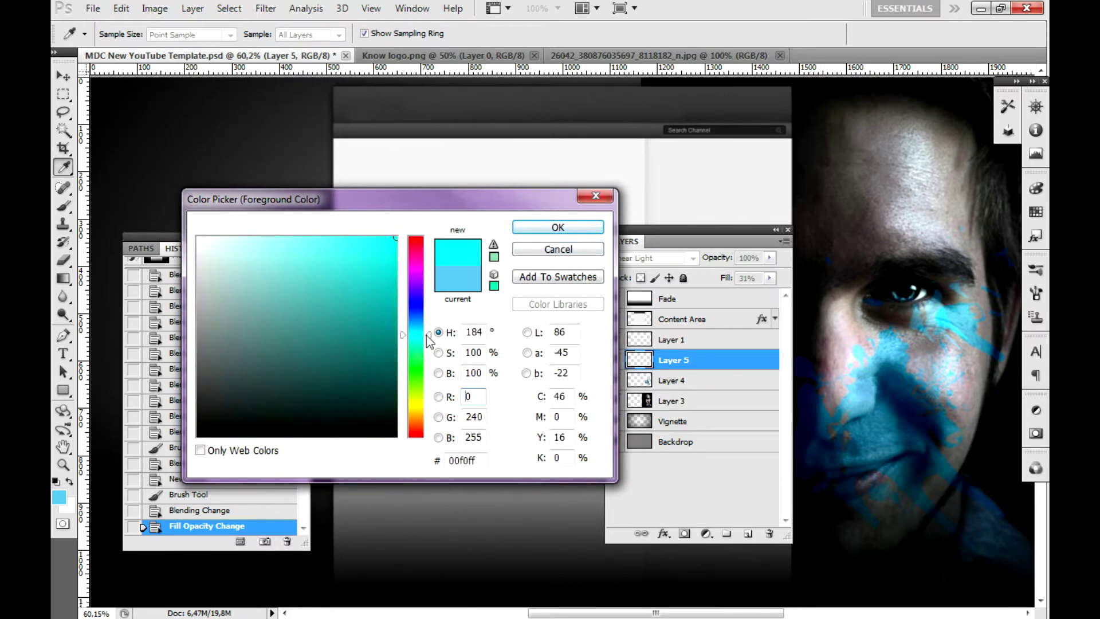
{"action": "left_click", "coordinate": [558, 227]}
{"action": "key", "text": "b"}
{"action": "left_click", "coordinate": [891, 206]}
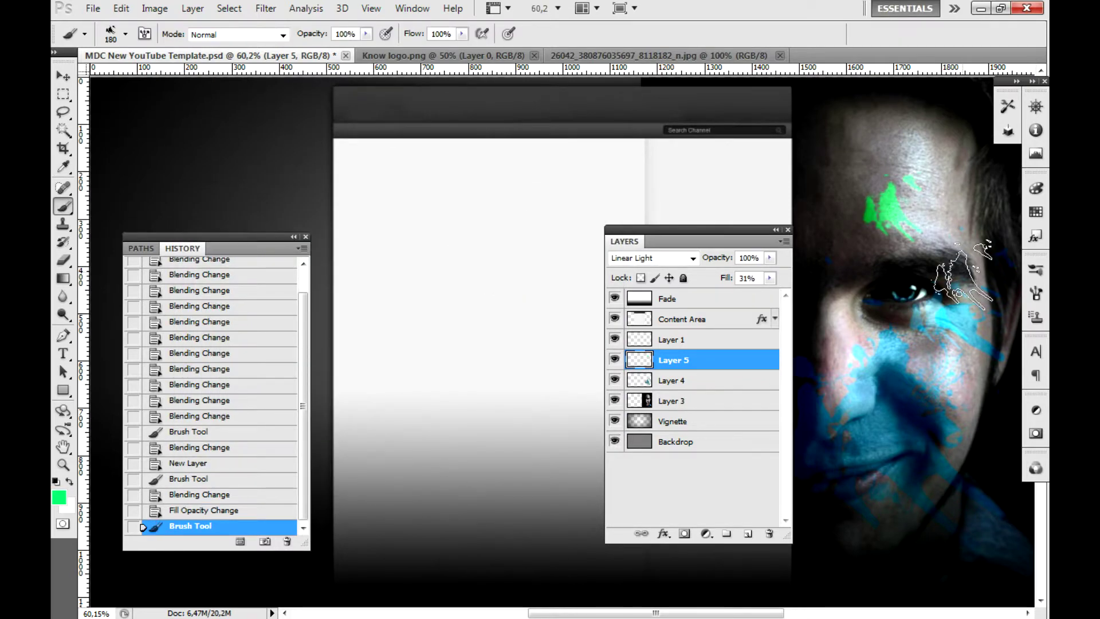
{"action": "key", "text": "ctrl+z"}
Try green dabs with a smaller brush and the 675 px splatter brush, undoing each
{"action": "left_click", "coordinate": [124, 33]}
{"action": "right_click", "coordinate": [842, 260]}
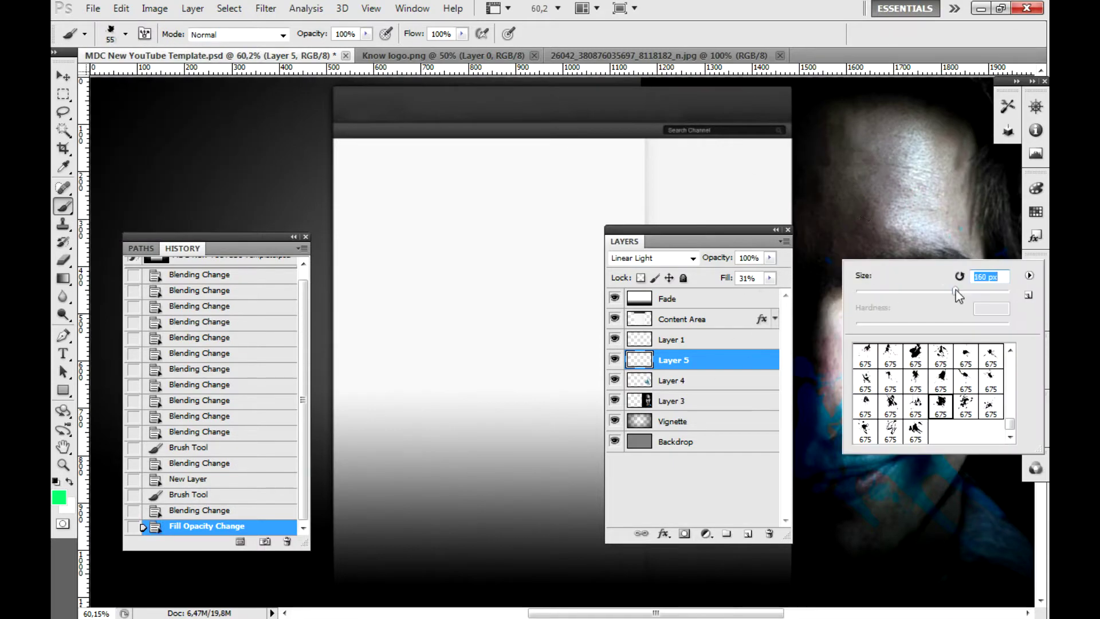
{"action": "left_click", "coordinate": [911, 189]}
{"action": "key", "text": "ctrl+z"}
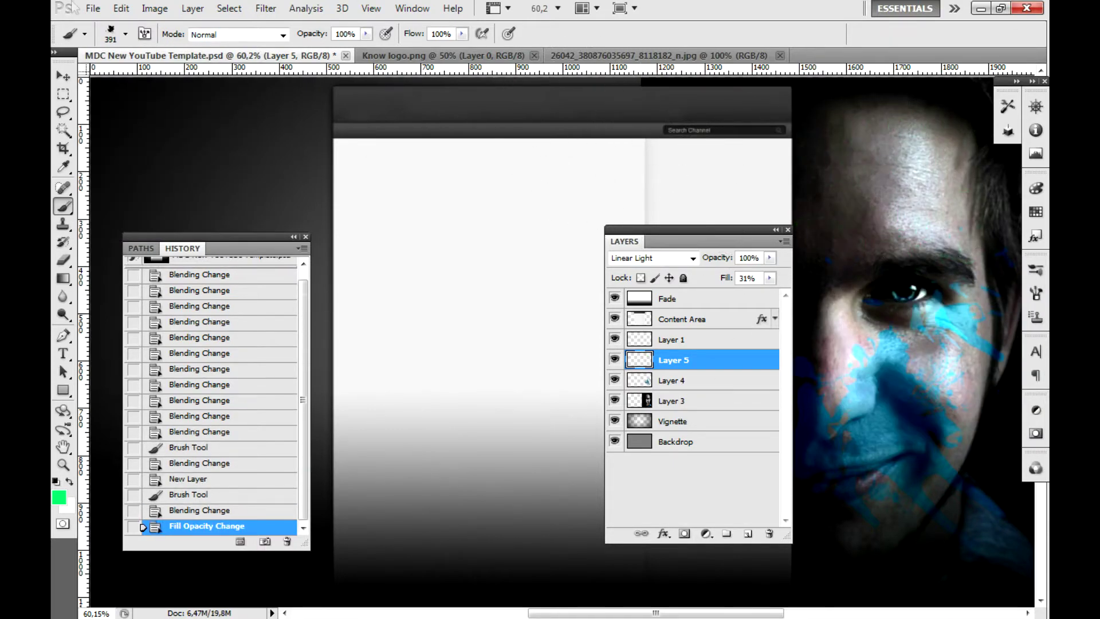
{"action": "left_click", "coordinate": [125, 34]}
{"action": "left_click", "coordinate": [142, 216]}
{"action": "left_click", "coordinate": [911, 241]}
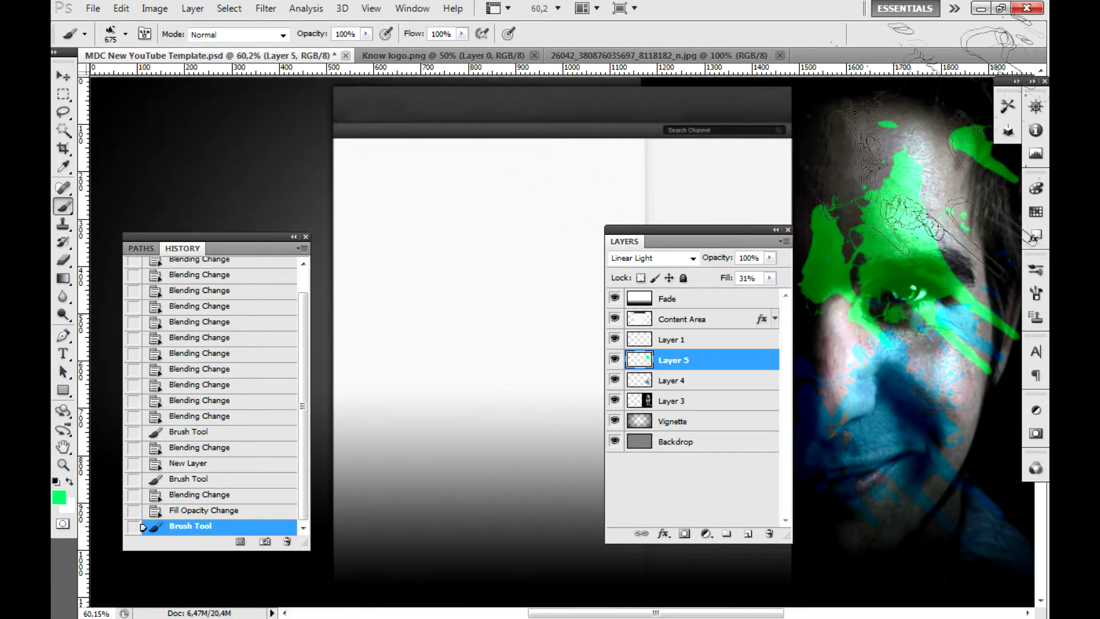
{"action": "key", "text": "ctrl+z"}
{"action": "left_click", "coordinate": [945, 475]}
{"action": "key", "text": "z"}
Switch the painting colour to blue, test a splatter on the face, and undo it
{"action": "key", "text": "ctrl+Tab"}
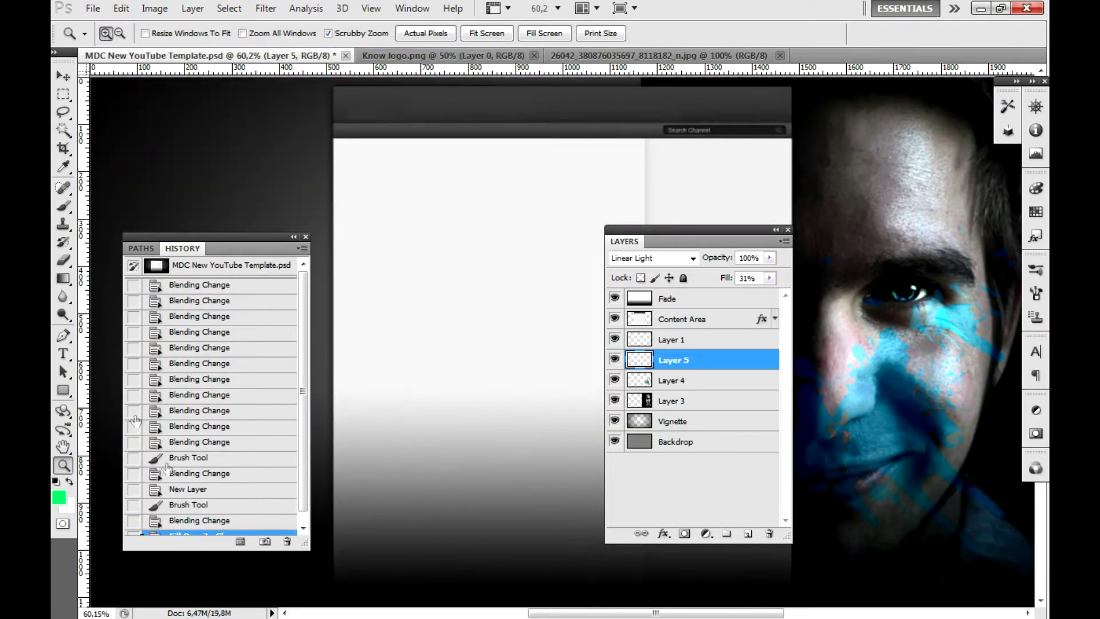
{"action": "left_click_drag", "start_coordinate": [406, 349], "coordinate": [405, 316]}
{"action": "left_click", "coordinate": [558, 227]}
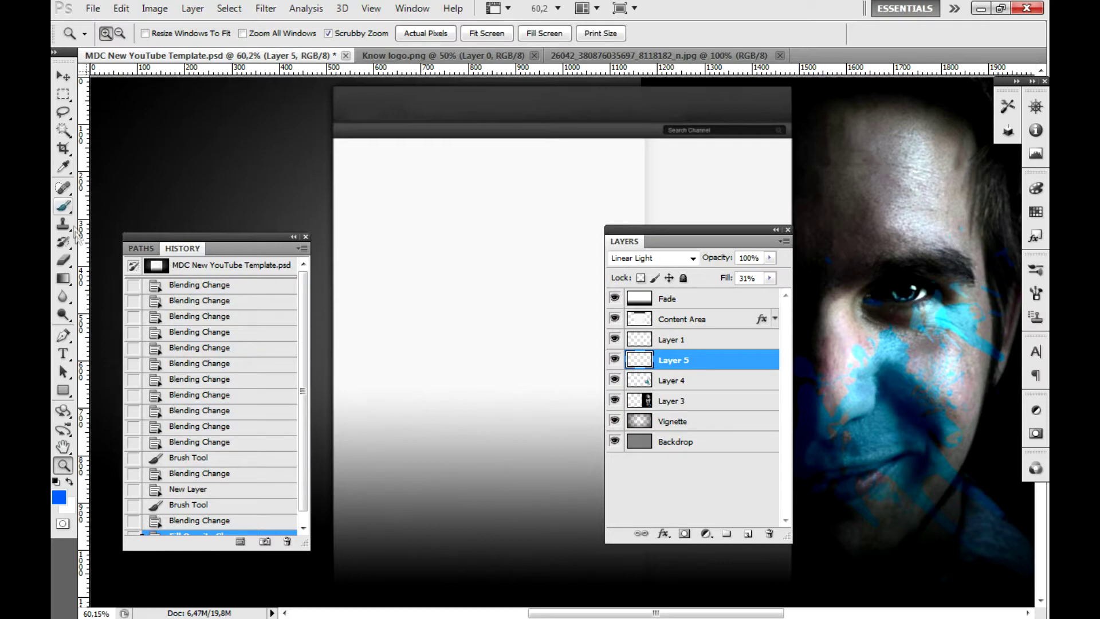
{"action": "key", "text": "b"}
{"action": "left_click", "coordinate": [959, 417]}
{"action": "key", "text": "ctrl+z"}
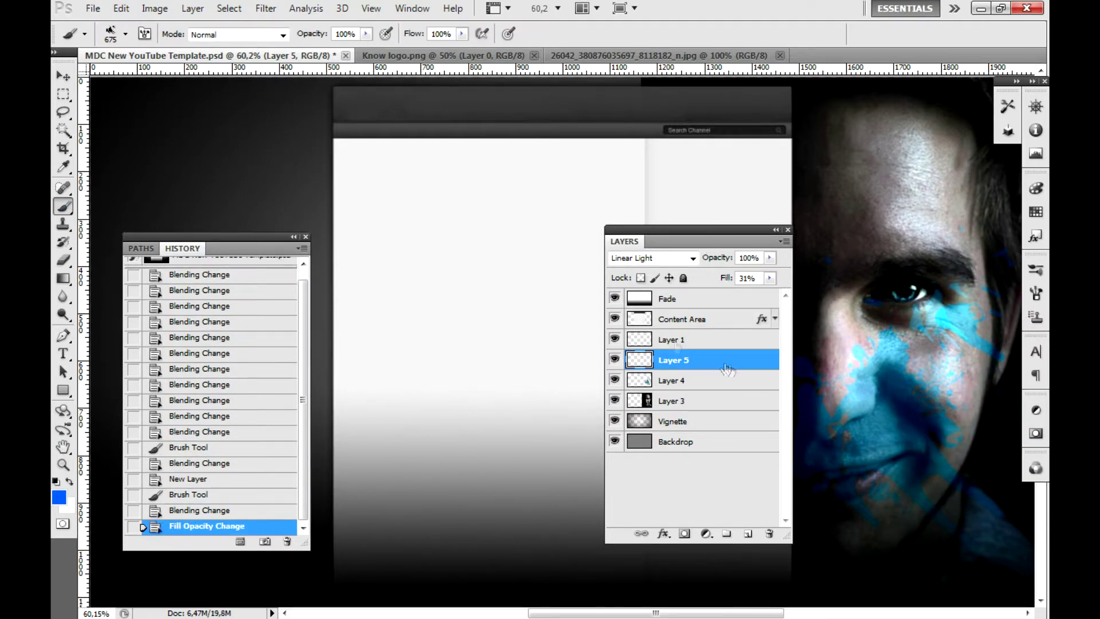
Add a Hue/Saturation adjustment layer that boosts the Cyans range to +81
{"action": "left_click", "coordinate": [671, 401]}
{"action": "left_click", "coordinate": [706, 534]}
{"action": "left_click", "coordinate": [739, 317]}
{"action": "left_click", "coordinate": [925, 390]}
{"action": "left_click", "coordinate": [911, 441]}
{"action": "left_click_drag", "start_coordinate": [937, 428], "coordinate": [940, 465]}
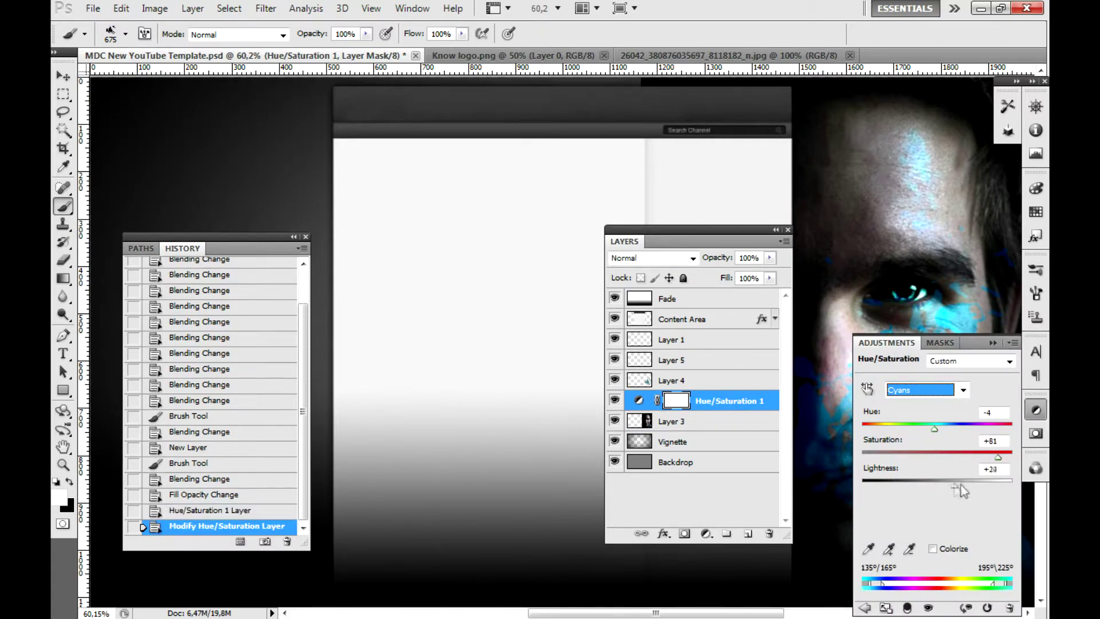
{"action": "left_click", "coordinate": [991, 343]}
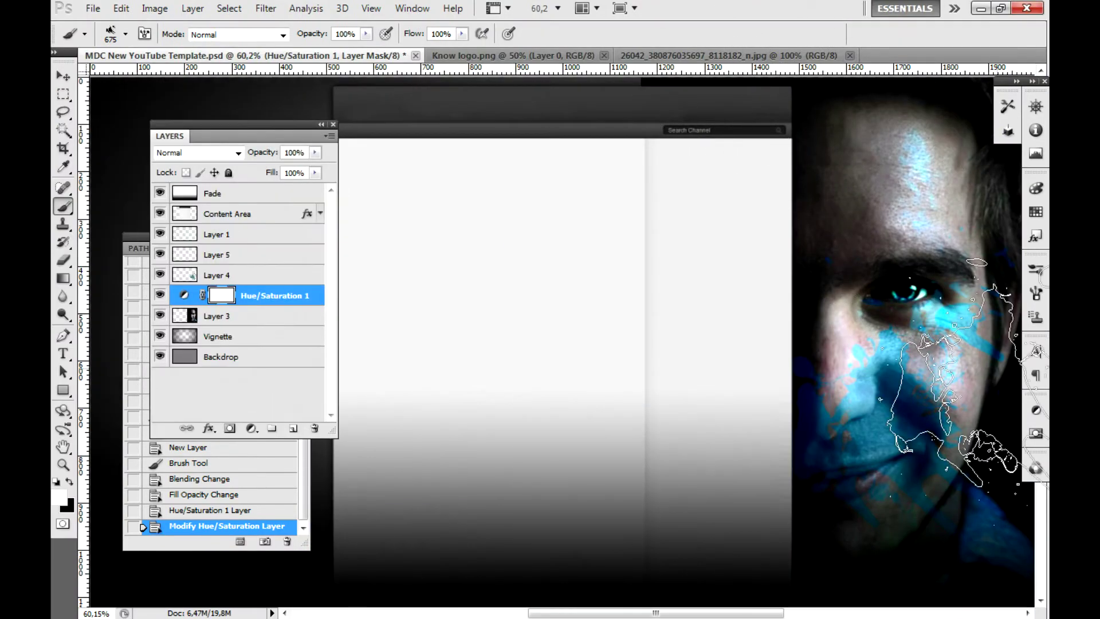
Load Layer 4's paint as a selection and start scaling it with Free Transform
{"action": "left_click", "coordinate": [218, 275]}
{"action": "right_click", "coordinate": [189, 276]}
{"action": "left_click", "coordinate": [245, 348]}
{"action": "key", "text": "m"}
{"action": "key", "text": "ctrl+t"}
{"action": "mouse_move", "coordinate": [998, 540]}
{"action": "left_mouse_down"}
{"action": "mouse_move", "coordinate": [930, 406]}
{"action": "mouse_move", "coordinate": [850, 120]}
{"action": "mouse_move", "coordinate": [811, 260]}
{"action": "mouse_move", "coordinate": [859, 332]}
{"action": "left_mouse_up"}
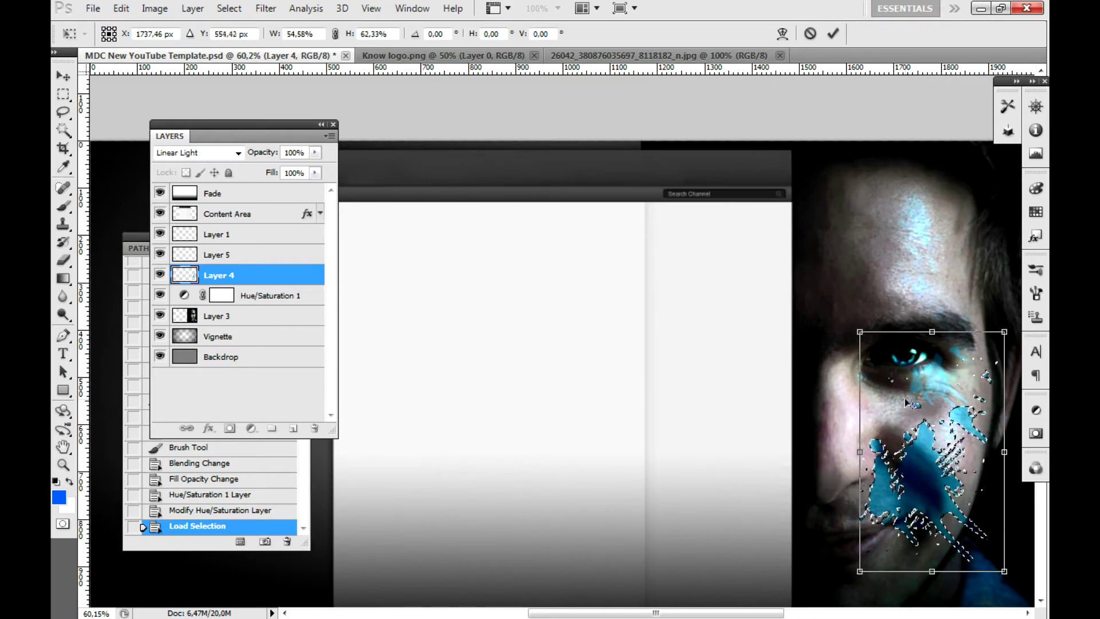
Shrink and apply the Layer 4 transform, deselect, then revert it in History
{"action": "left_click_drag", "start_coordinate": [947, 450], "coordinate": [939, 389]}
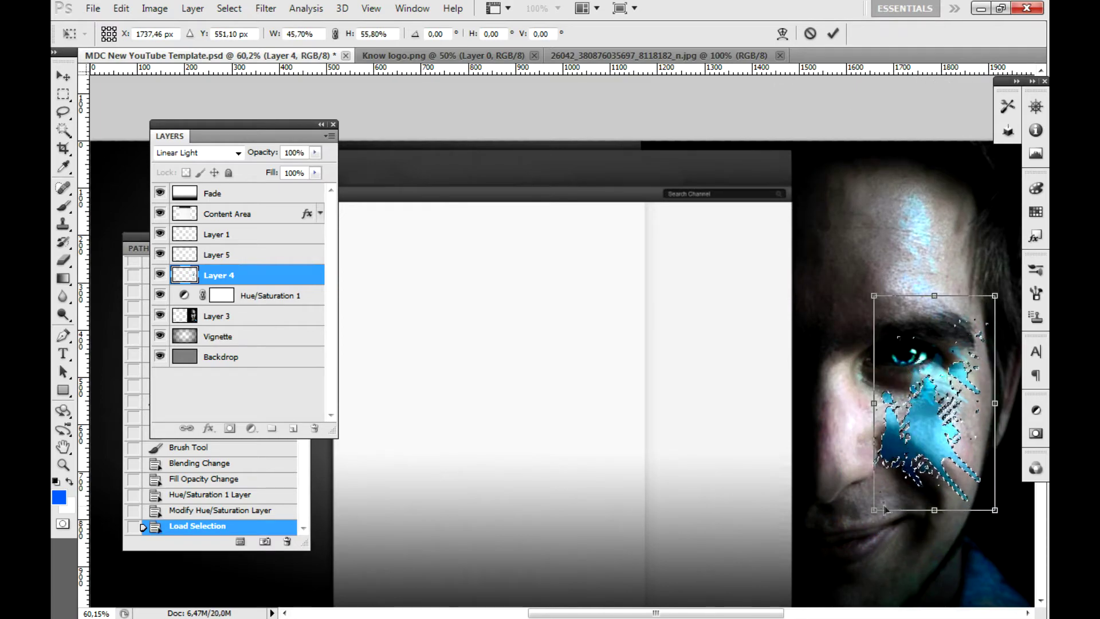
{"action": "left_click_drag", "start_coordinate": [862, 285], "coordinate": [838, 296]}
{"action": "key", "text": "Return"}
{"action": "key", "text": "m"}
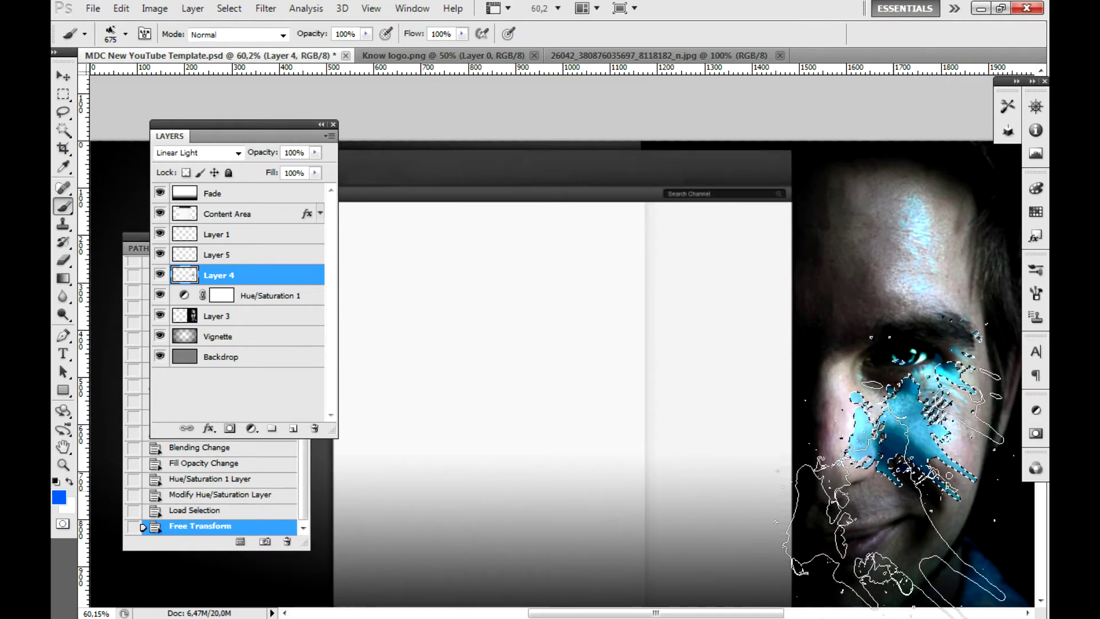
{"action": "key", "text": "ctrl+d"}
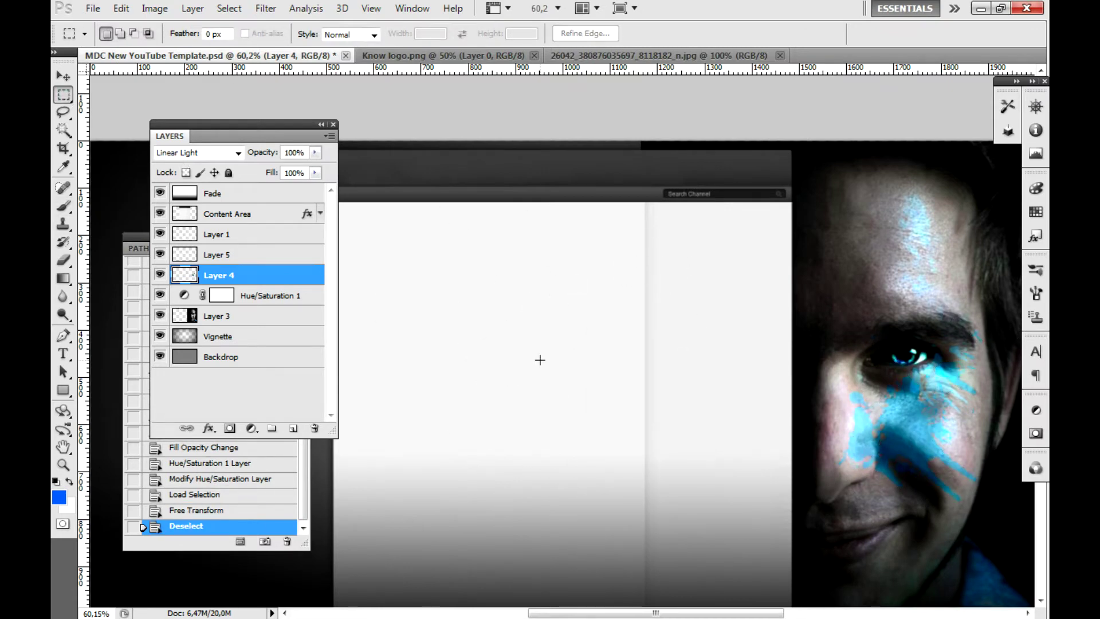
{"action": "left_click", "coordinate": [197, 484]}
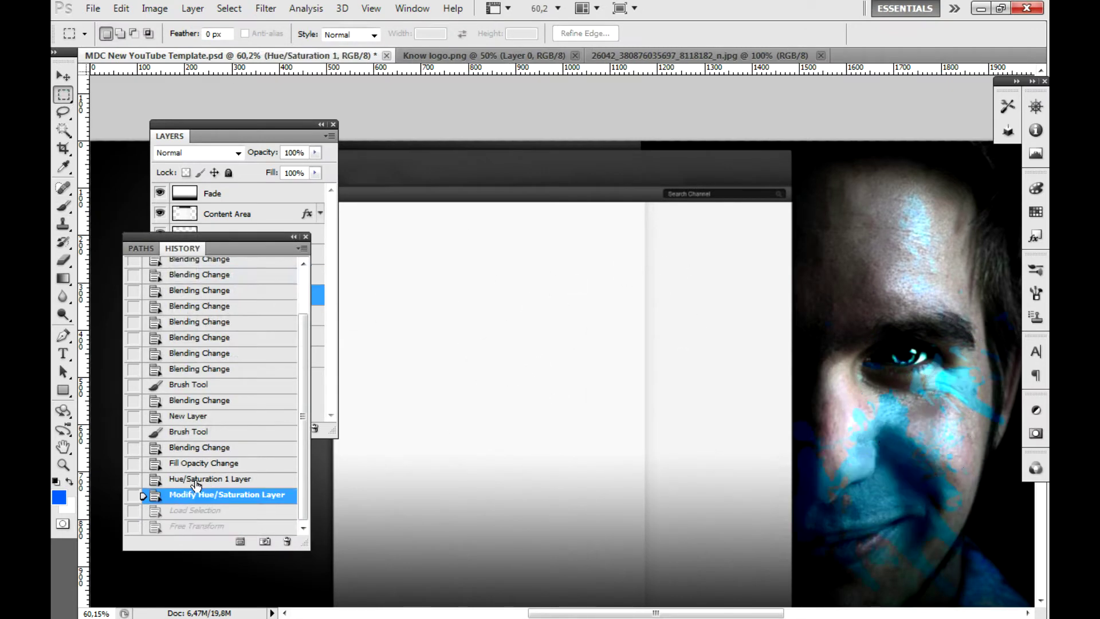
Set the foreground colour to cyan, ready the Brush tool, and bring the Layers panel forward
{"action": "left_click", "coordinate": [59, 496]}
{"action": "left_click", "coordinate": [412, 338]}
{"action": "left_click", "coordinate": [535, 226]}
{"action": "key", "text": "b"}
{"action": "left_click", "coordinate": [126, 34]}
{"action": "left_click", "coordinate": [533, 152]}
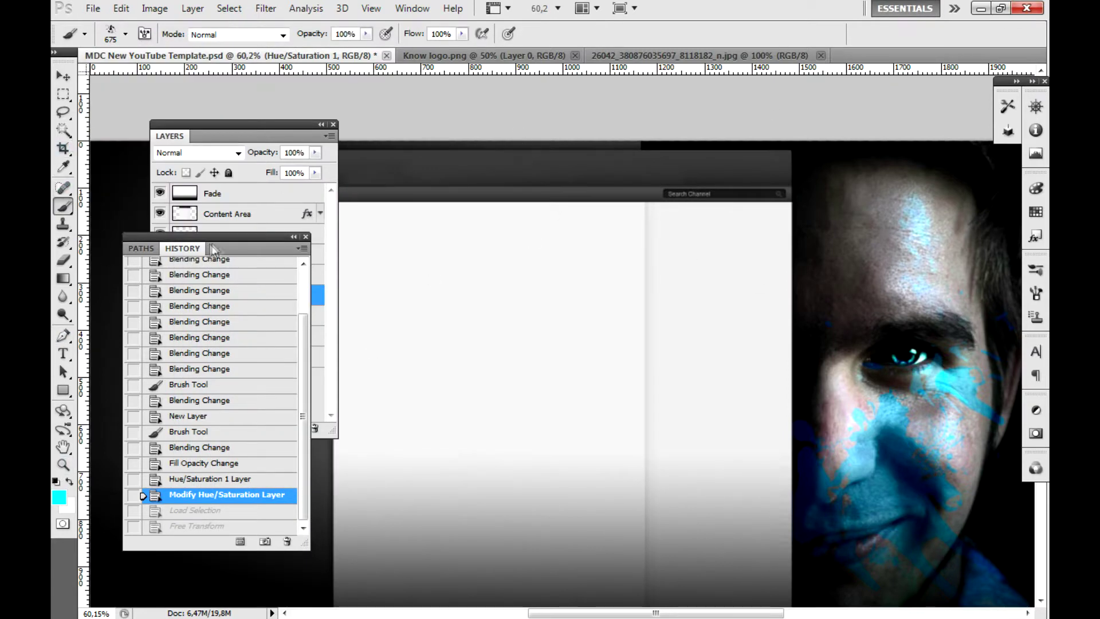
{"action": "left_click", "coordinate": [170, 136]}
{"action": "left_click", "coordinate": [217, 275]}
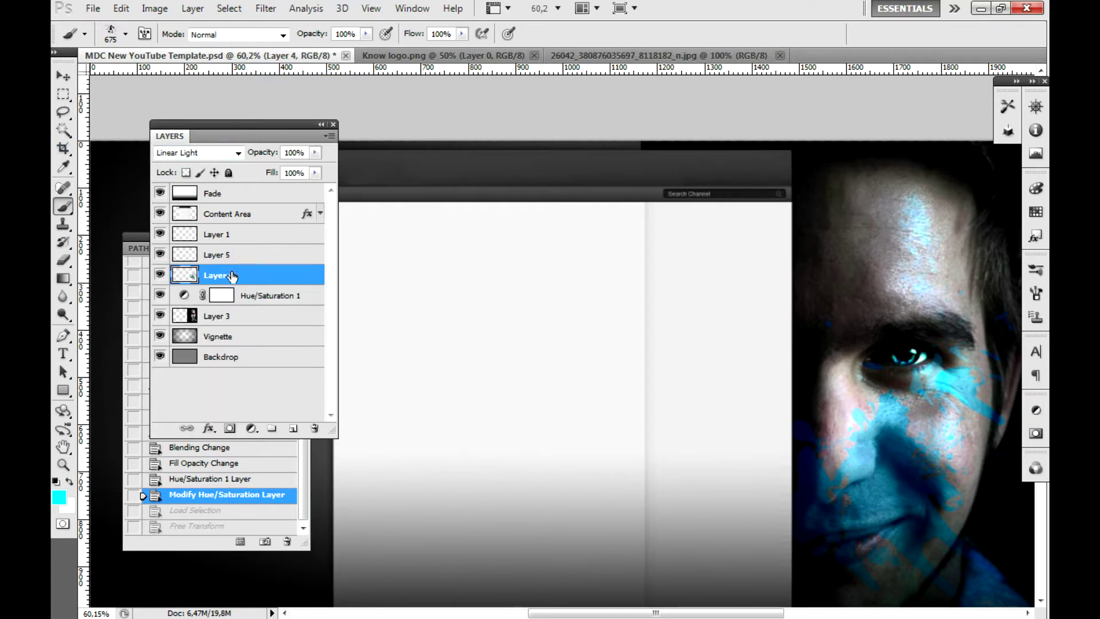
Add a new layer and stamp a roughly 350 px cyan splatter set to Soft Light
{"action": "left_click", "coordinate": [292, 429]}
{"action": "right_click", "coordinate": [842, 424]}
{"action": "left_click_drag", "start_coordinate": [905, 438], "coordinate": [890, 441]}
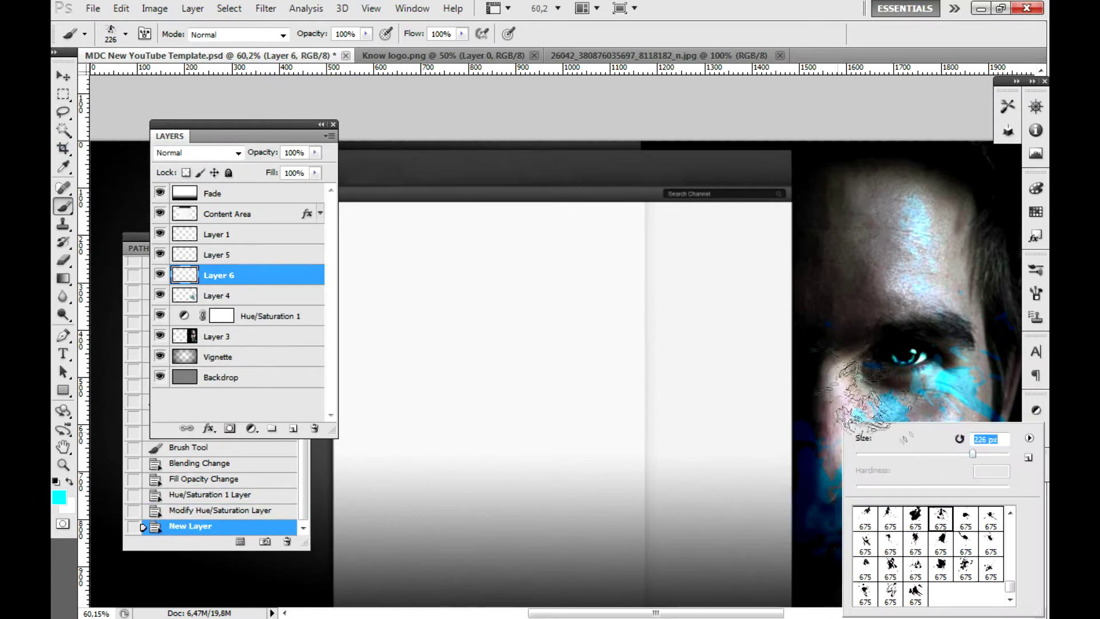
{"action": "left_click", "coordinate": [888, 405]}
{"action": "left_click", "coordinate": [197, 153]}
{"action": "left_click", "coordinate": [203, 373]}
Move the splatter around the face and switch its blend mode to Linear Light
{"action": "key", "text": "v"}
{"action": "mouse_move", "coordinate": [893, 372]}
{"action": "left_mouse_down"}
{"action": "mouse_move", "coordinate": [902, 424]}
{"action": "mouse_move", "coordinate": [978, 408]}
{"action": "mouse_move", "coordinate": [997, 503]}
{"action": "left_mouse_up"}
{"action": "left_click", "coordinate": [238, 152]}
{"action": "left_click", "coordinate": [199, 406]}
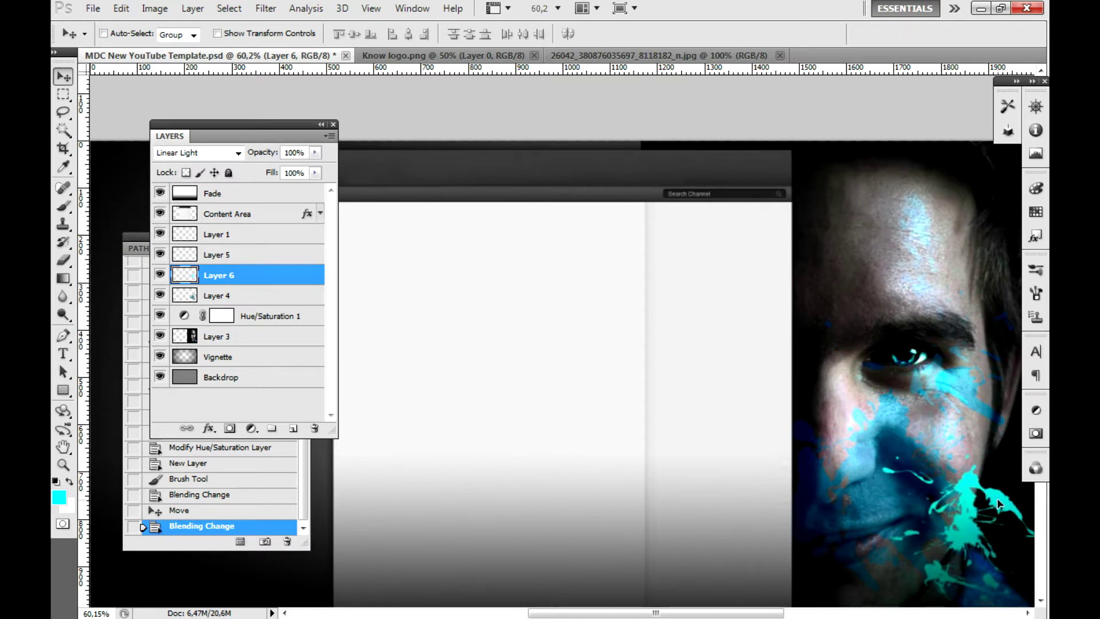
{"action": "mouse_move", "coordinate": [997, 503]}
{"action": "left_mouse_down"}
{"action": "mouse_move", "coordinate": [933, 450]}
{"action": "mouse_move", "coordinate": [919, 489]}
{"action": "mouse_move", "coordinate": [925, 383]}
{"action": "mouse_move", "coordinate": [902, 256]}
{"action": "left_mouse_up"}
Lower the splatter layer's fill to 42%, then revert to the empty new layer in History
{"action": "key", "text": "shift+6"}
{"action": "key", "text": "shift+2"}
{"action": "key", "text": "shift+4"}
{"action": "key", "text": "shift+2"}
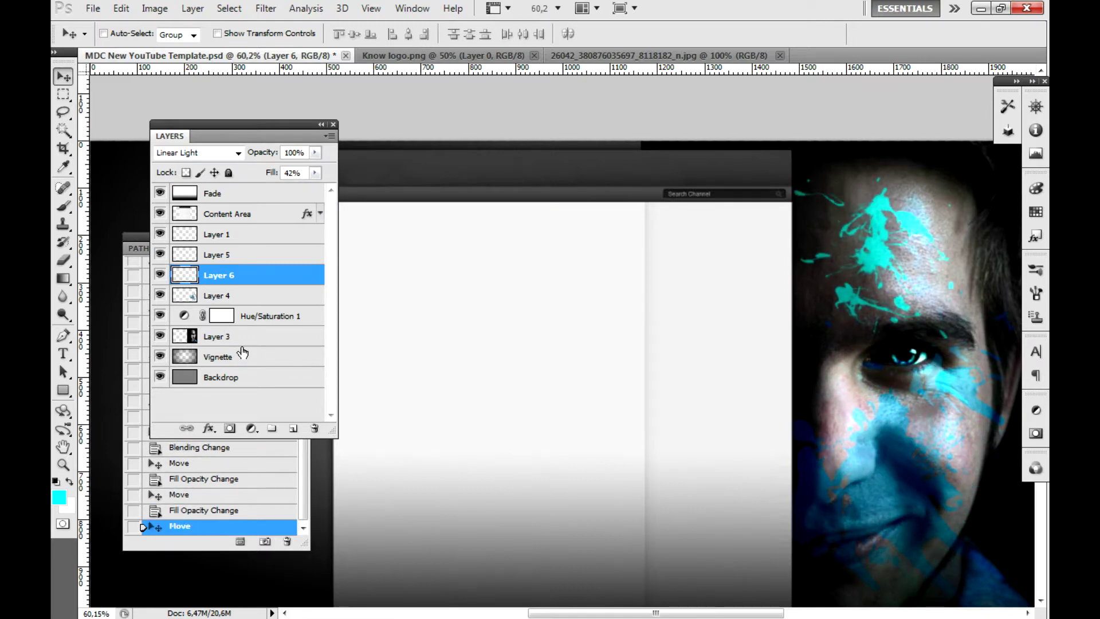
{"action": "left_click", "coordinate": [218, 478]}
{"action": "left_click", "coordinate": [229, 415]}
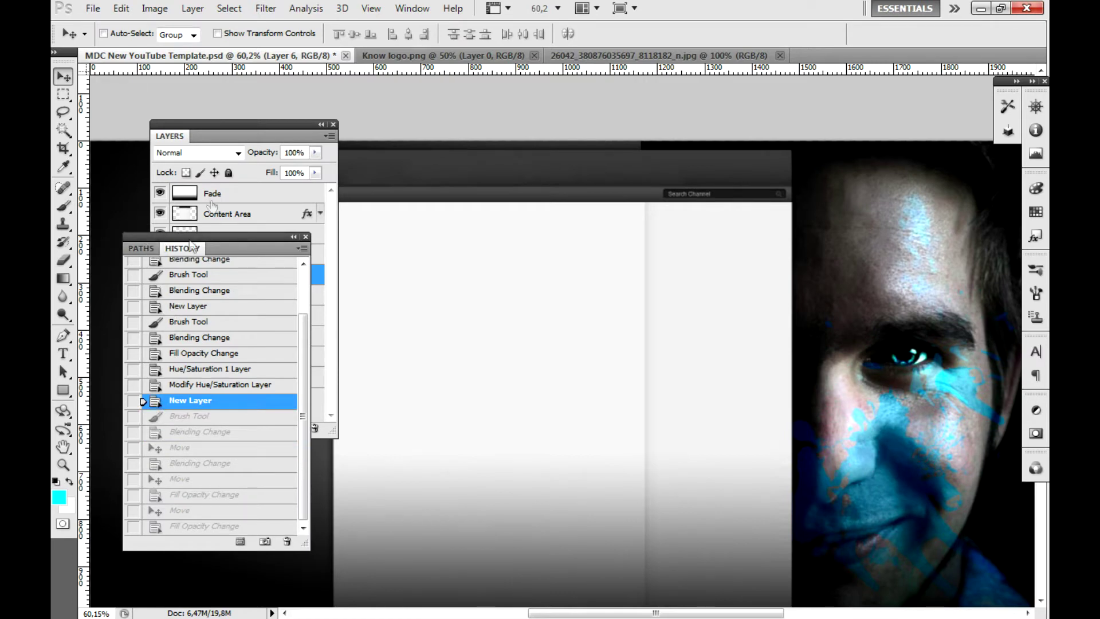
Rearrange the Layers and History panels and move the swirl logo onto the forehead
{"action": "left_click_drag", "start_coordinate": [241, 124], "coordinate": [197, 66]}
{"action": "left_click_drag", "start_coordinate": [225, 235], "coordinate": [208, 187]}
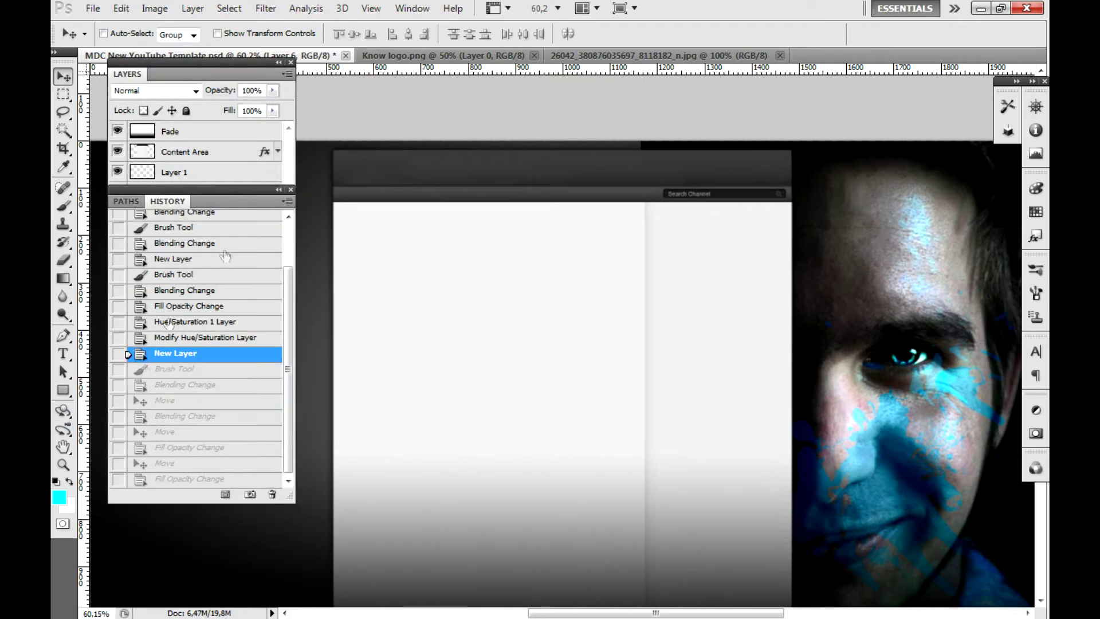
{"action": "left_click_drag", "start_coordinate": [205, 74], "coordinate": [377, 74]}
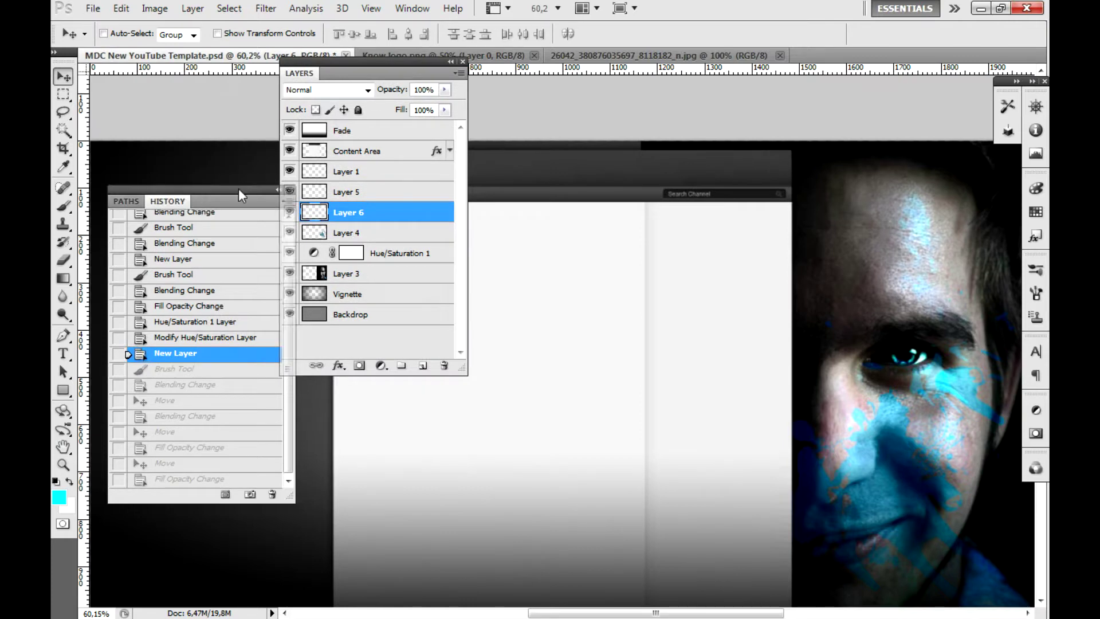
{"action": "left_click_drag", "start_coordinate": [166, 197], "coordinate": [135, 443]}
{"action": "right_click", "coordinate": [224, 358]}
{"action": "key", "text": "Escape"}
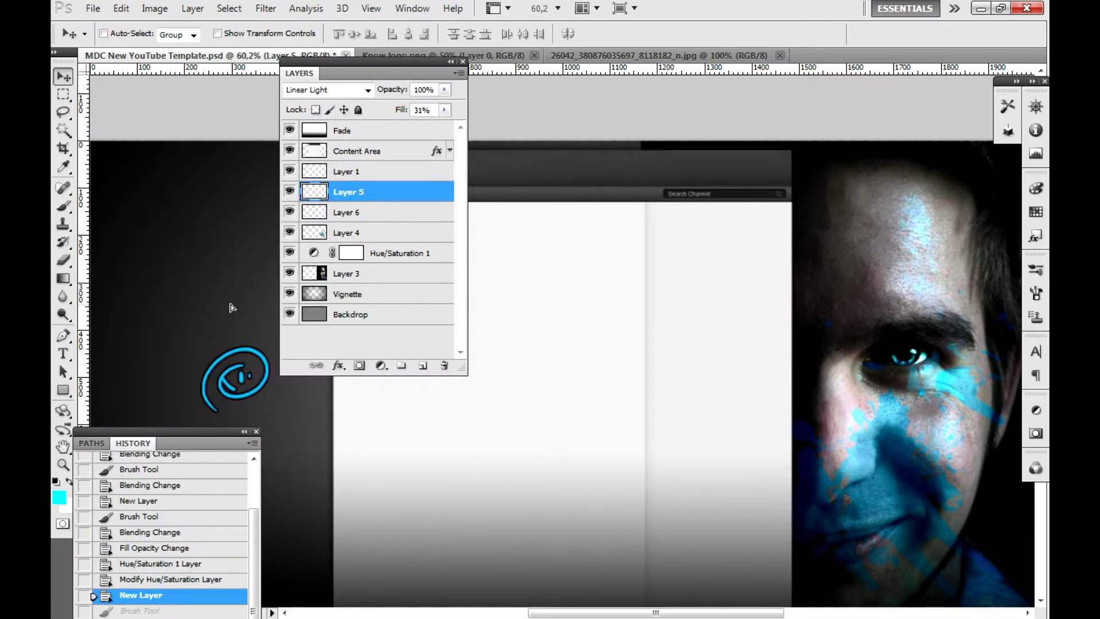
{"action": "mouse_move", "coordinate": [236, 282]}
{"action": "left_mouse_down"}
{"action": "mouse_move", "coordinate": [870, 202]}
{"action": "mouse_move", "coordinate": [876, 170]}
{"action": "left_mouse_up"}
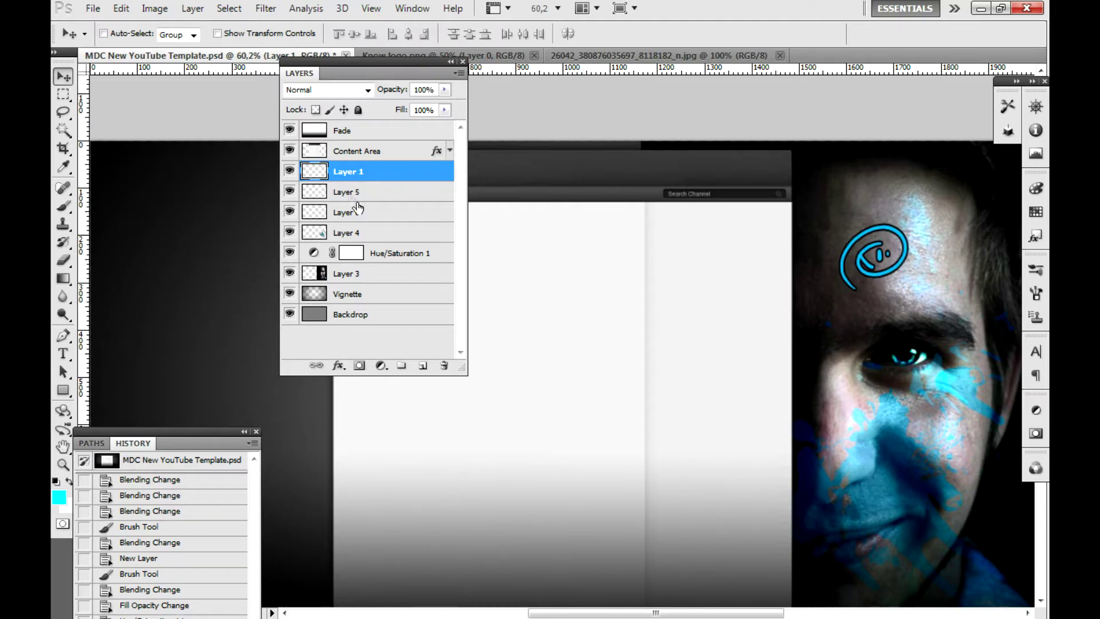
Select the swirl's cyan with Color Range at fuzziness 200, undoing an accidental inversion
{"action": "left_click", "coordinate": [244, 9]}
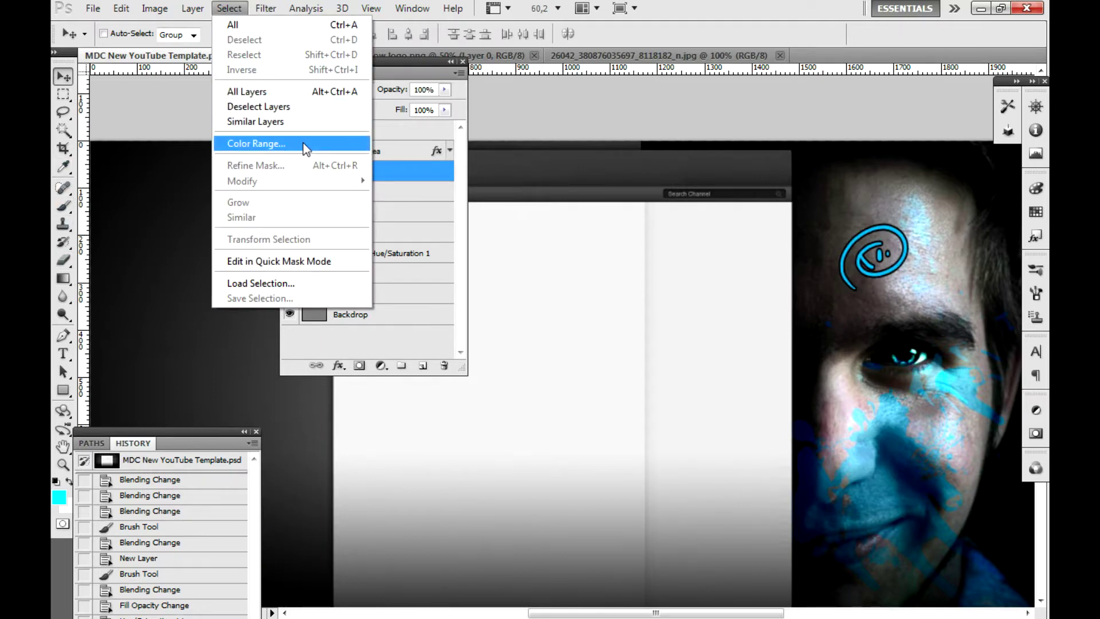
{"action": "left_click", "coordinate": [303, 146]}
{"action": "left_click", "coordinate": [877, 243]}
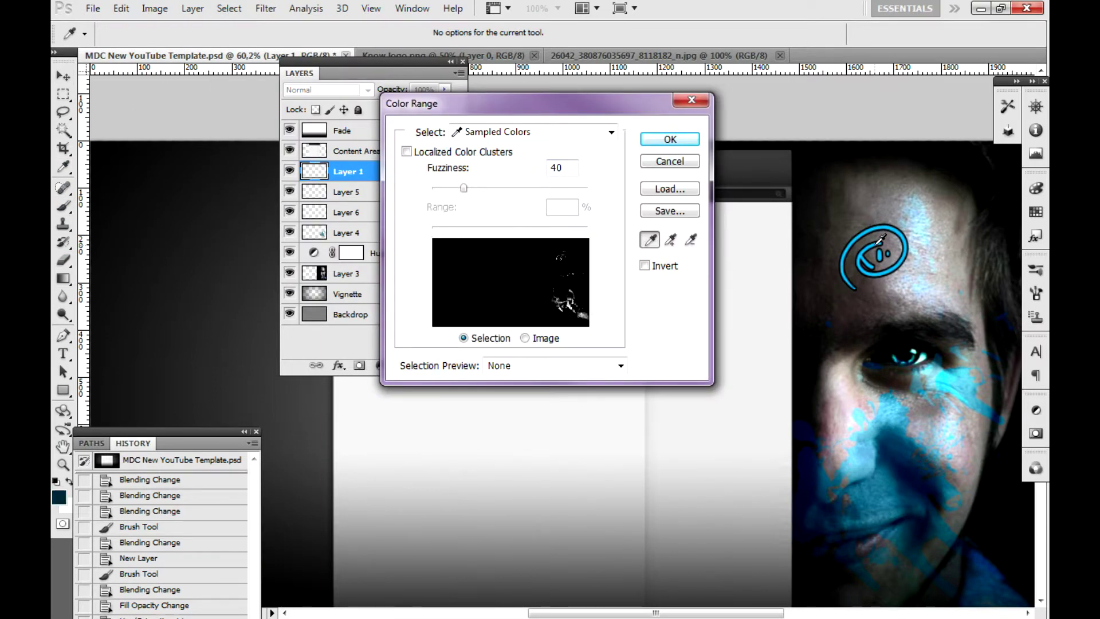
{"action": "left_click_drag", "start_coordinate": [463, 189], "coordinate": [750, 242]}
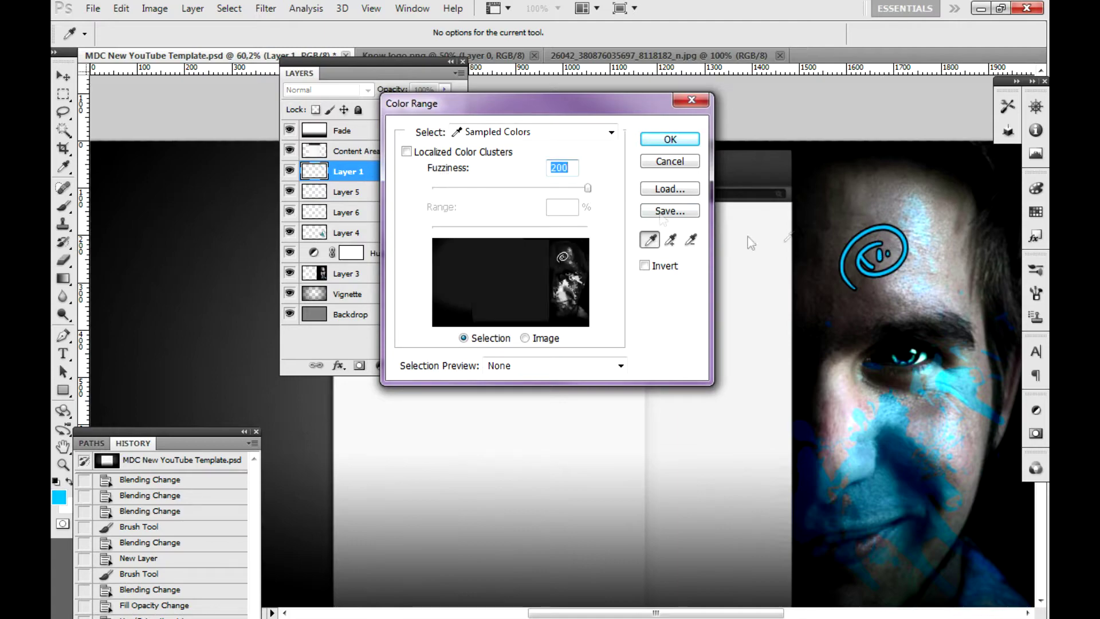
{"action": "left_click", "coordinate": [670, 140]}
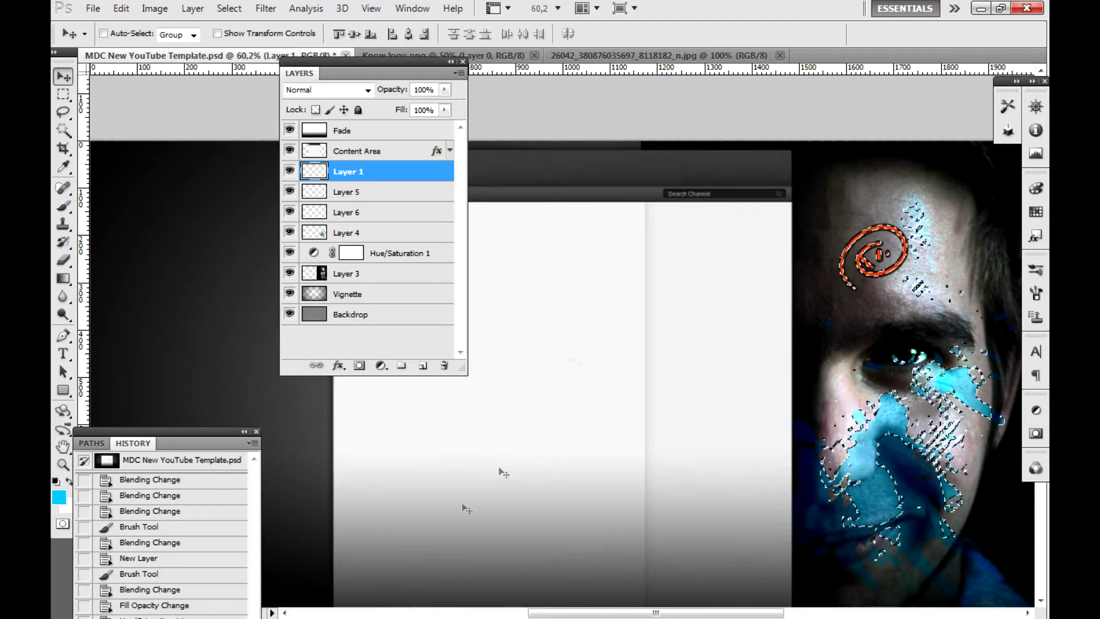
{"action": "key", "text": "ctrl+i"}
{"action": "left_click", "coordinate": [179, 497]}
Invert the selection, delete everything outside the cyan strokes, and deselect
{"action": "key", "text": "ctrl+shift+i"}
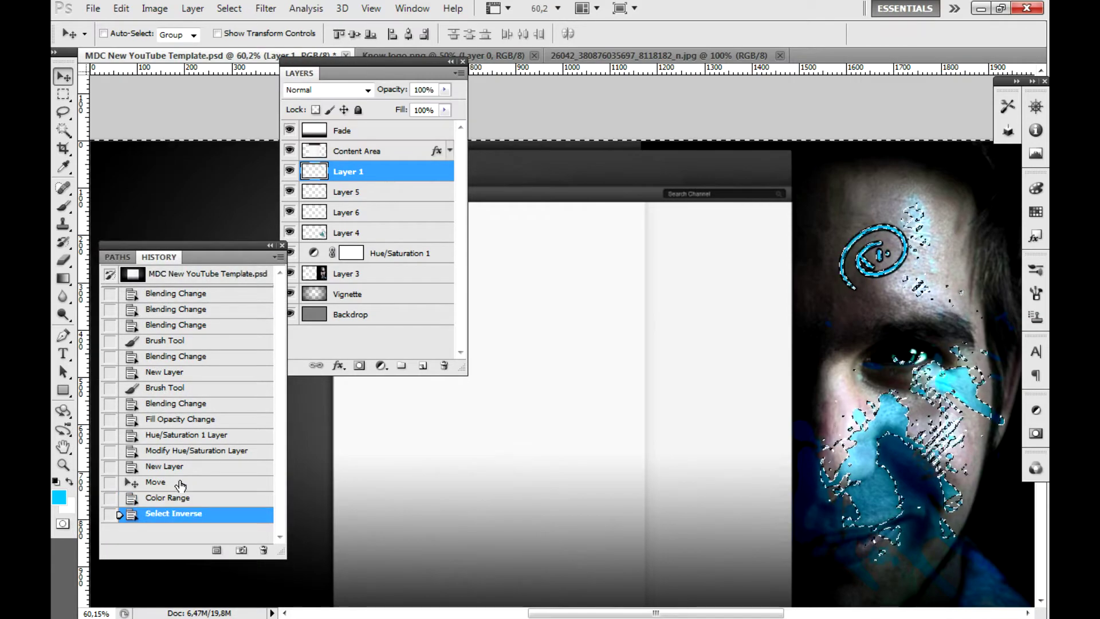
{"action": "key", "text": "ctrl+shift+i"}
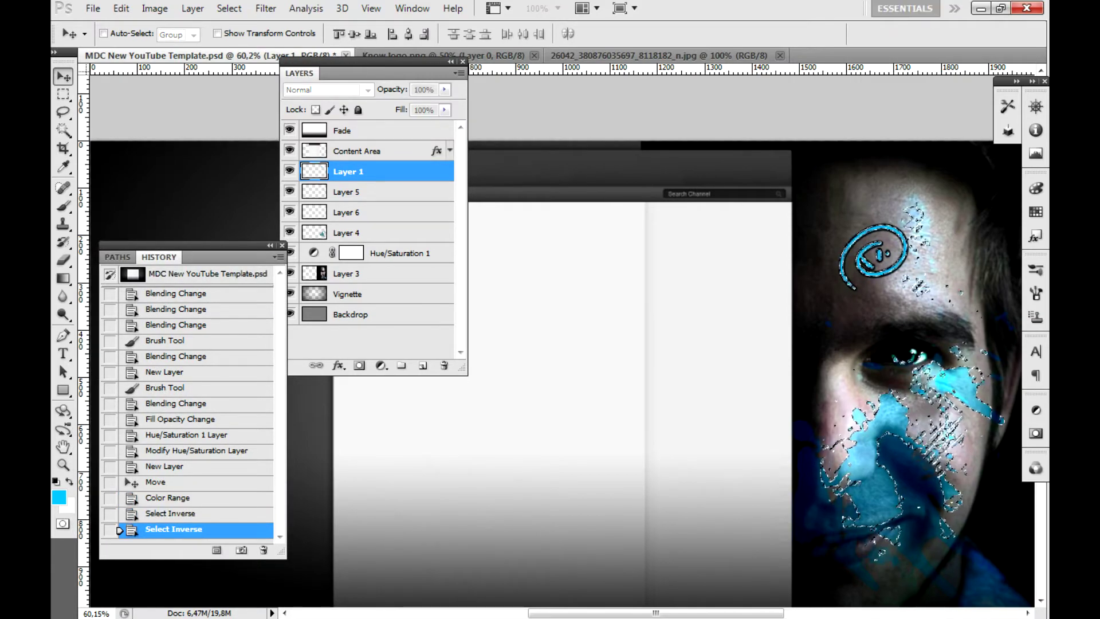
{"action": "left_click", "coordinate": [229, 8]}
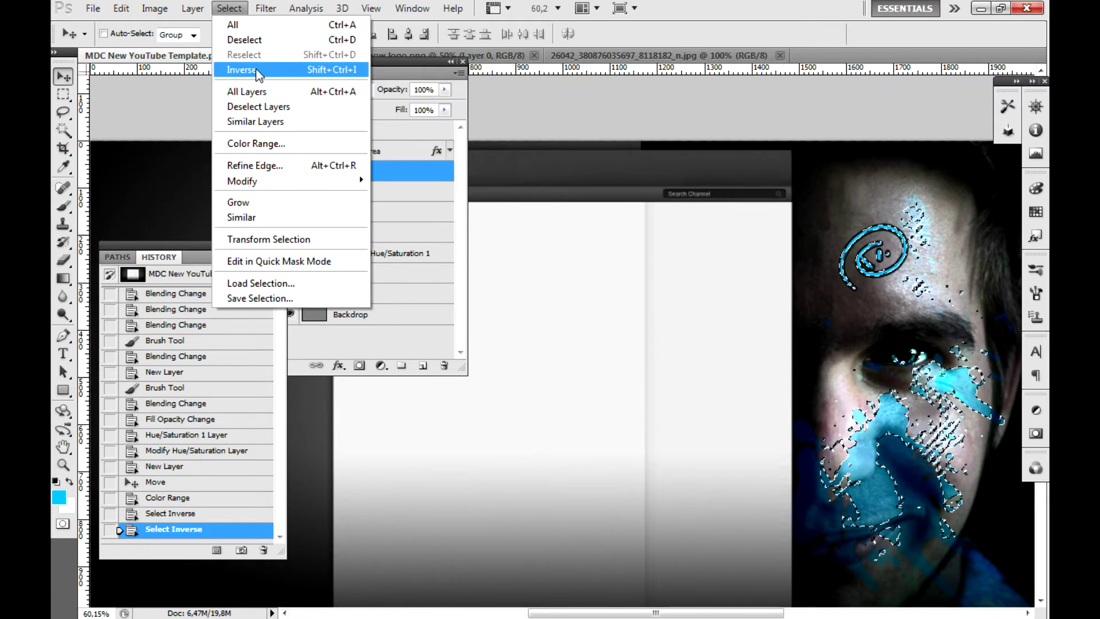
{"action": "left_click", "coordinate": [240, 69]}
{"action": "key", "text": "Delete"}
{"action": "key", "text": "m"}
{"action": "key", "text": "ctrl+d"}
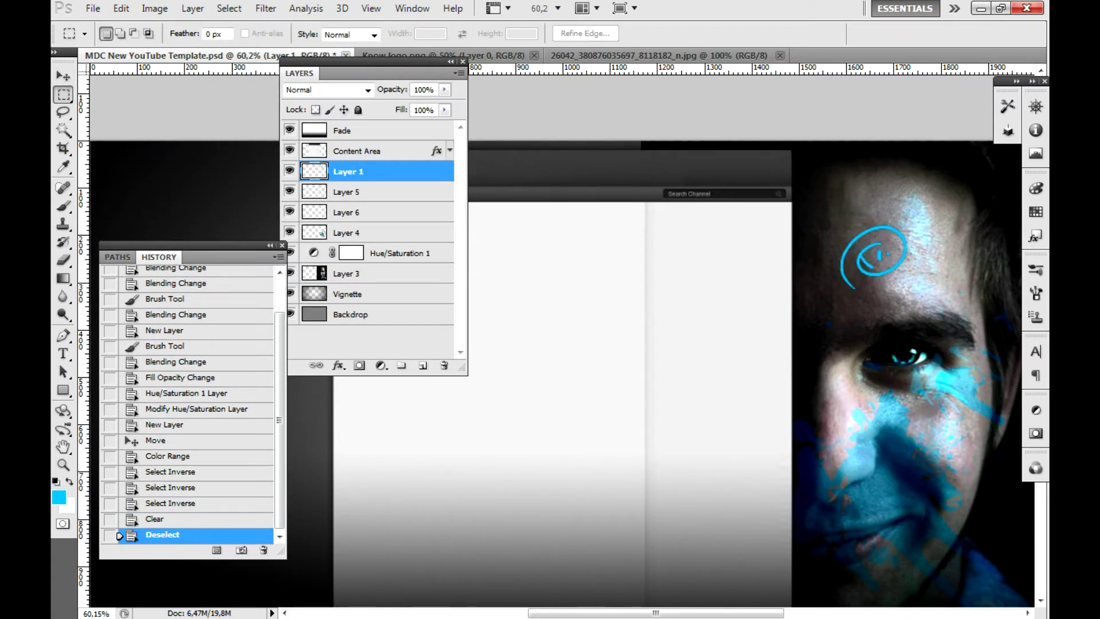
Choose the 675 px splatter brush and paint cyan splatters on the forehead
{"action": "key", "text": "b"}
{"action": "right_click", "coordinate": [839, 303]}
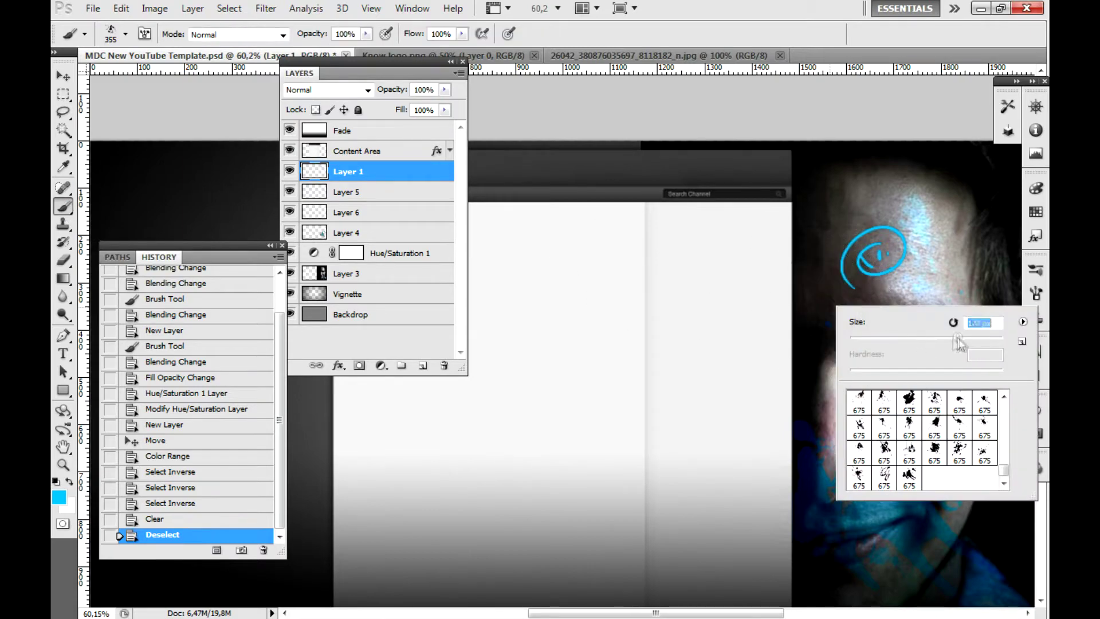
{"action": "left_click", "coordinate": [125, 34]}
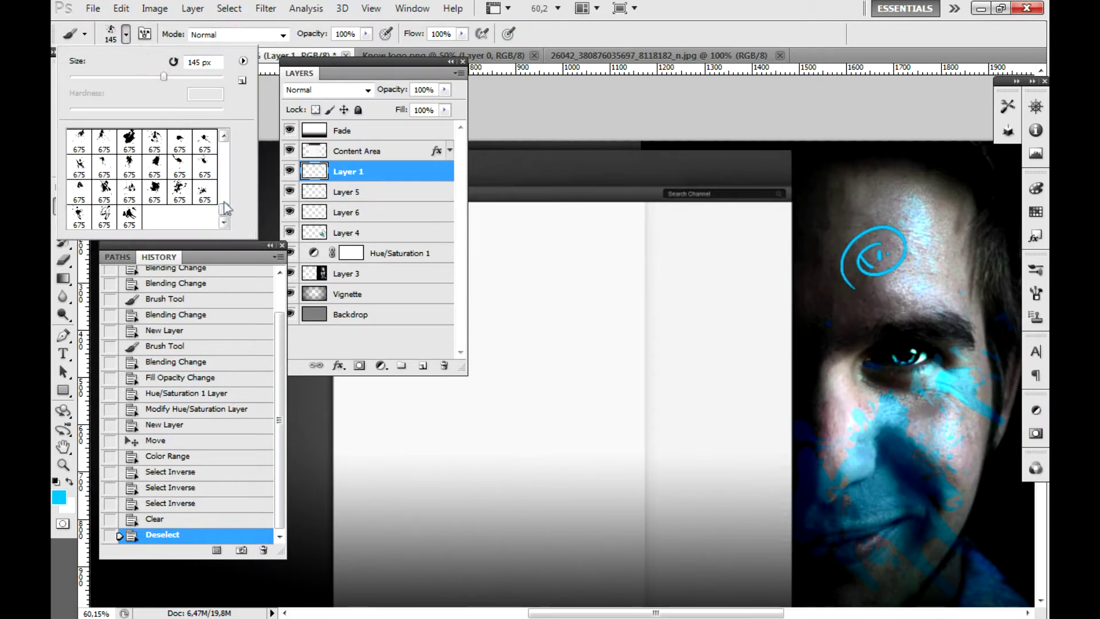
{"action": "left_click", "coordinate": [104, 142]}
{"action": "right_click", "coordinate": [948, 385]}
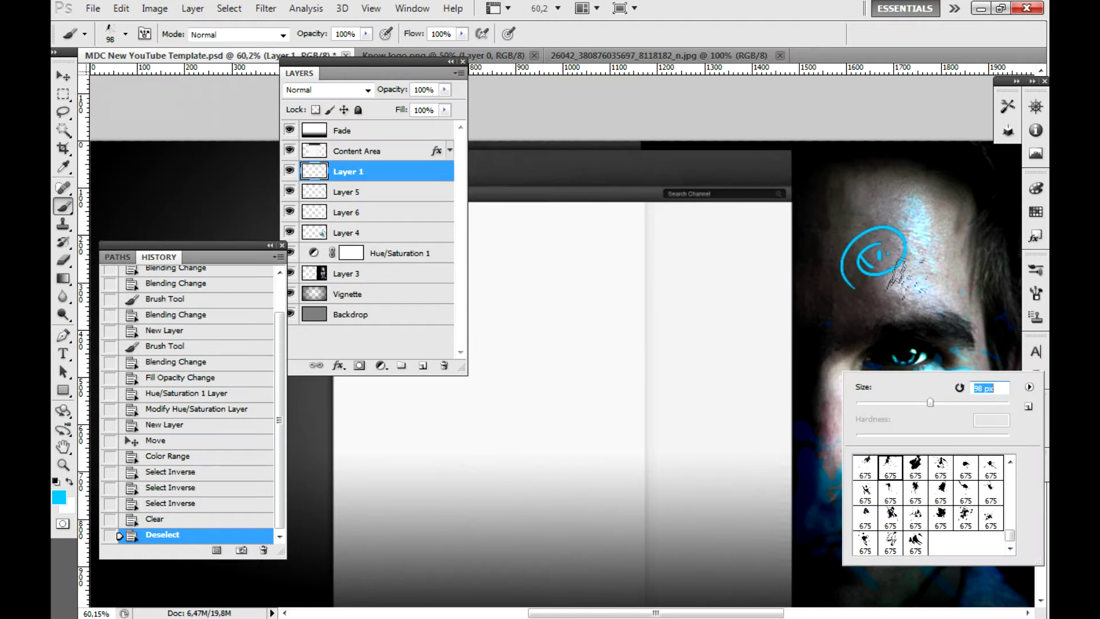
{"action": "left_click", "coordinate": [896, 276]}
{"action": "left_click", "coordinate": [946, 266]}
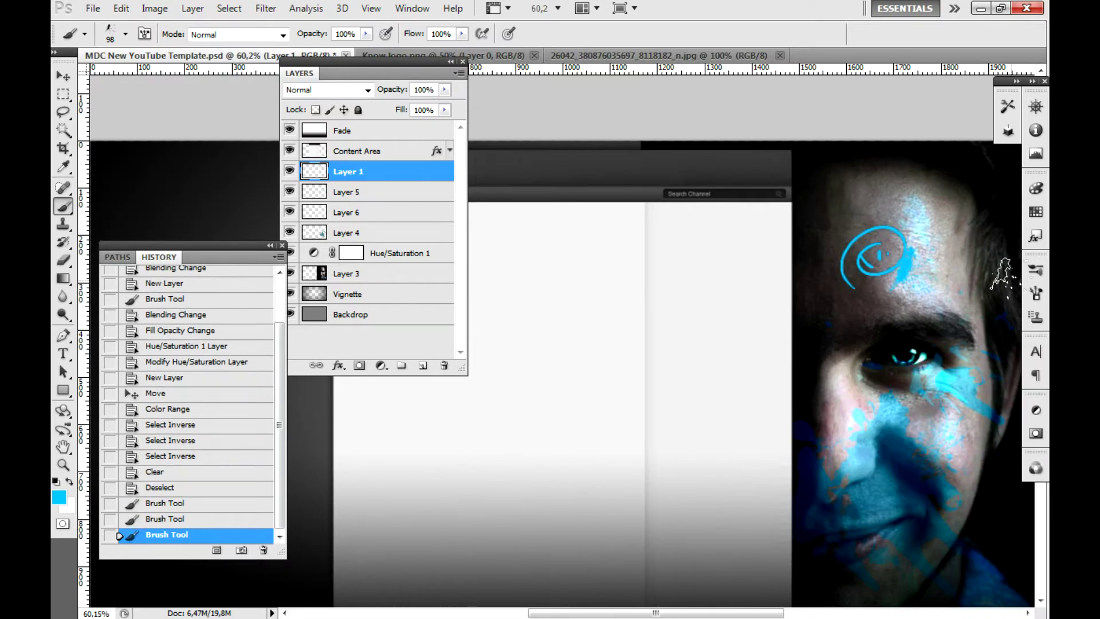
{"action": "left_click", "coordinate": [287, 185]}
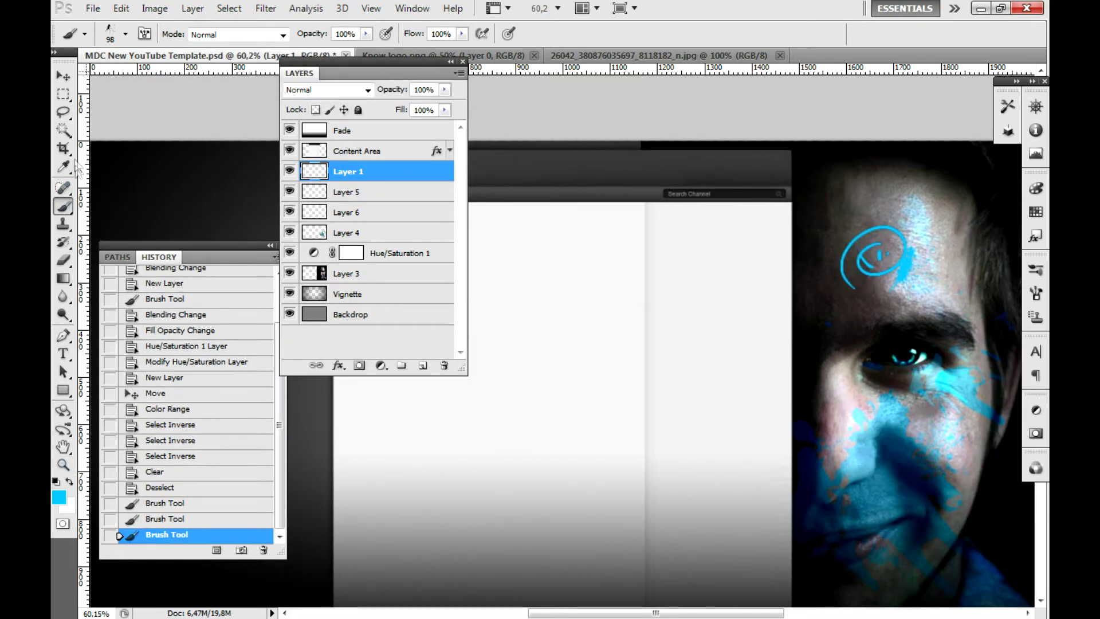
Reselect the first 675 px splatter brush, shrink it, and stamp another forehead splatter
{"action": "key", "text": "i"}
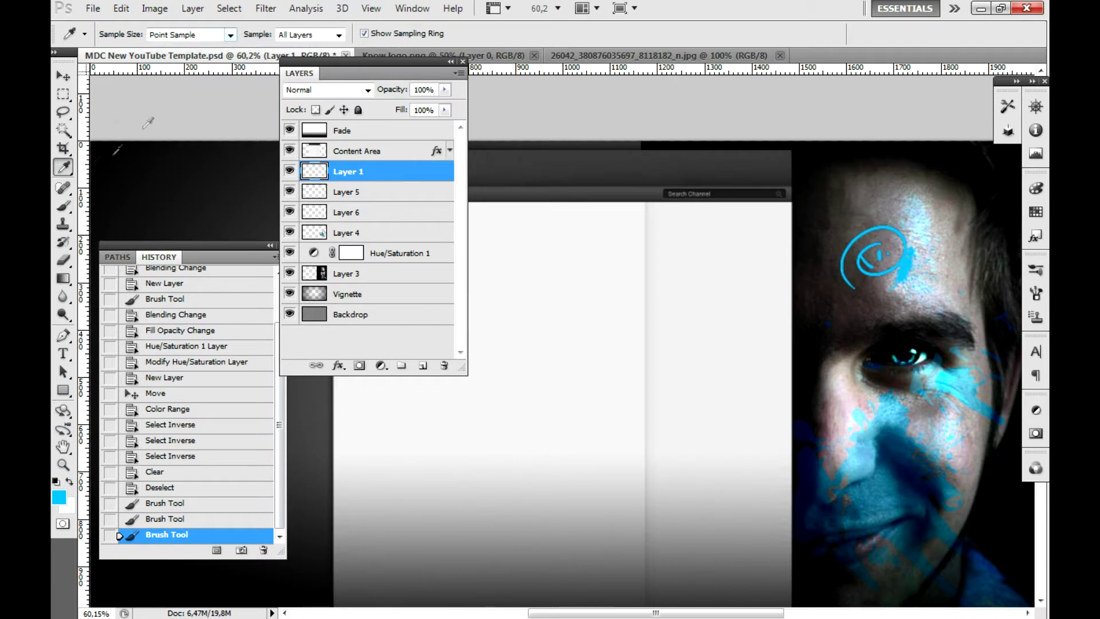
{"action": "key", "text": "b"}
{"action": "left_click", "coordinate": [126, 33]}
{"action": "left_click", "coordinate": [88, 146]}
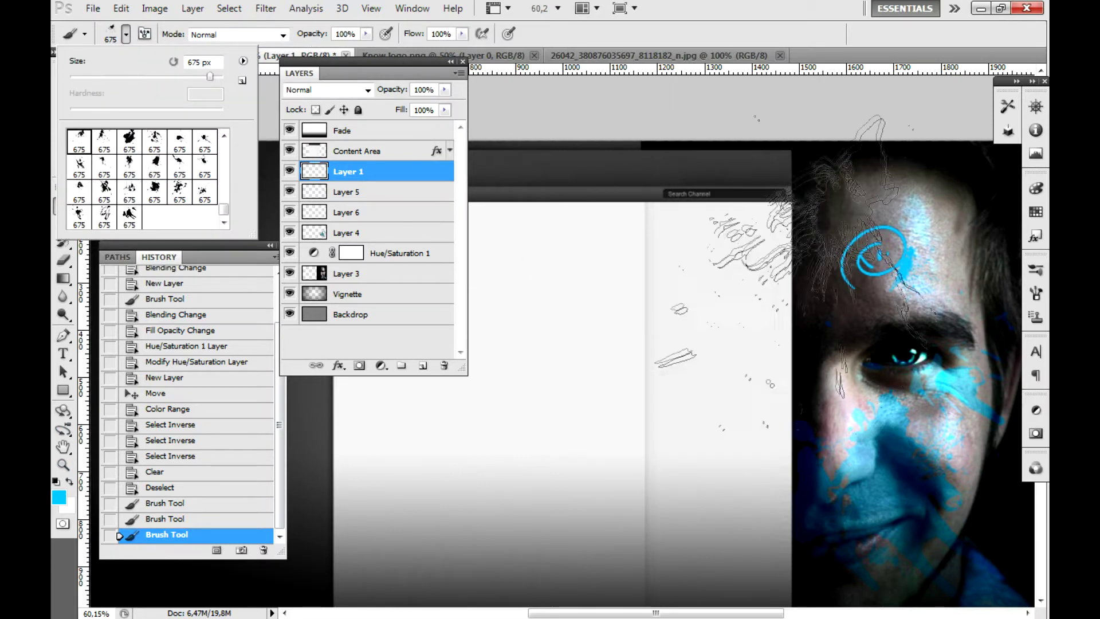
{"action": "right_click", "coordinate": [766, 353]}
{"action": "key", "text": "Return"}
{"action": "left_click", "coordinate": [929, 249]}
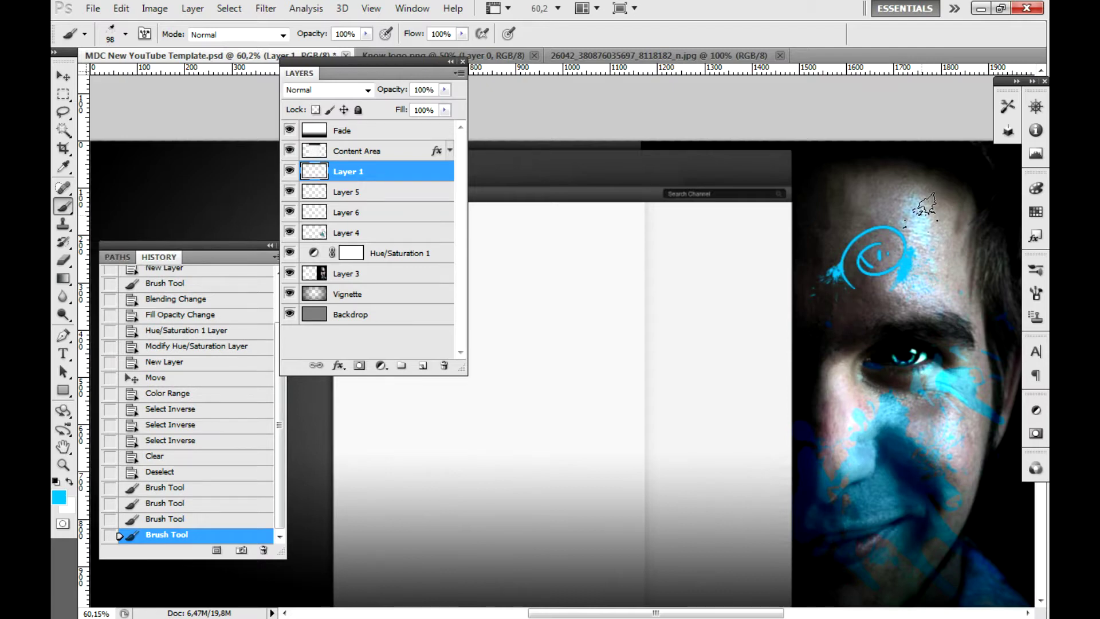
{"action": "right_click", "coordinate": [63, 206]}
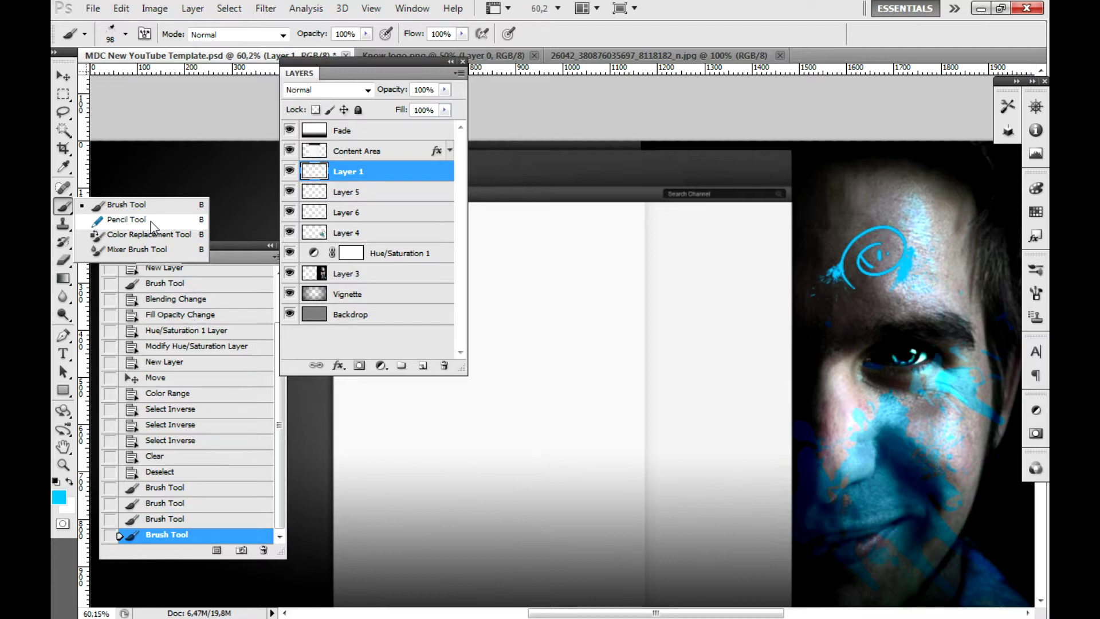
Choose the 675 px splatter brush and stamp a cyan splatter left of the swirl
{"action": "left_click", "coordinate": [126, 34]}
{"action": "scroll", "coordinate": [143, 189], "scroll_direction": "up", "scroll_amount": 3}
{"action": "scroll", "coordinate": [139, 188], "scroll_direction": "up", "scroll_amount": 3}
{"action": "left_click", "coordinate": [155, 179]}
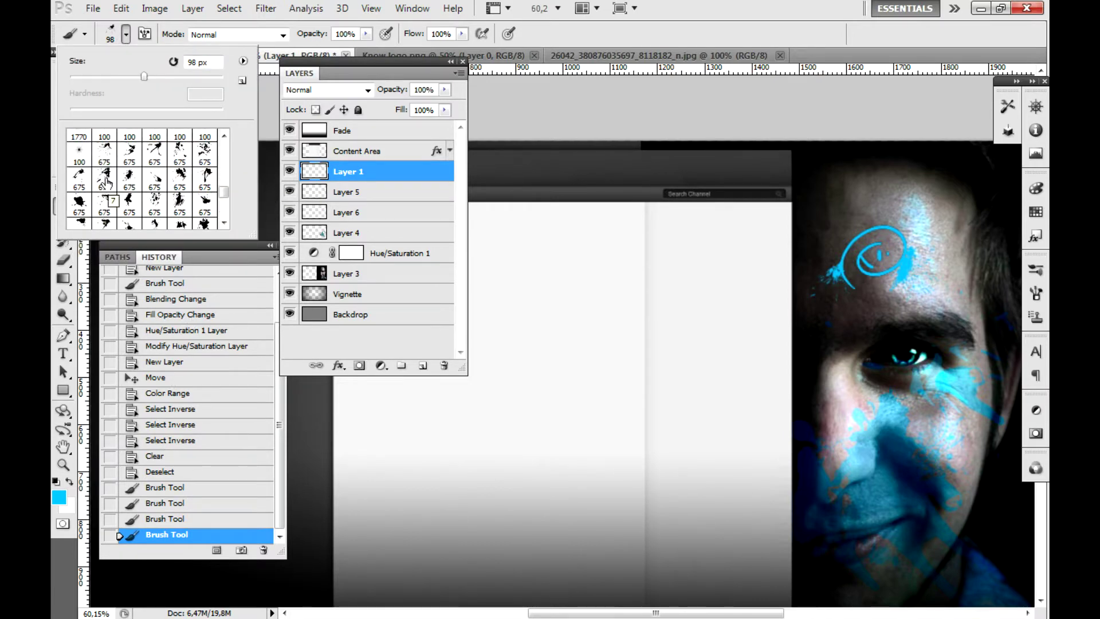
{"action": "right_click", "coordinate": [722, 192]}
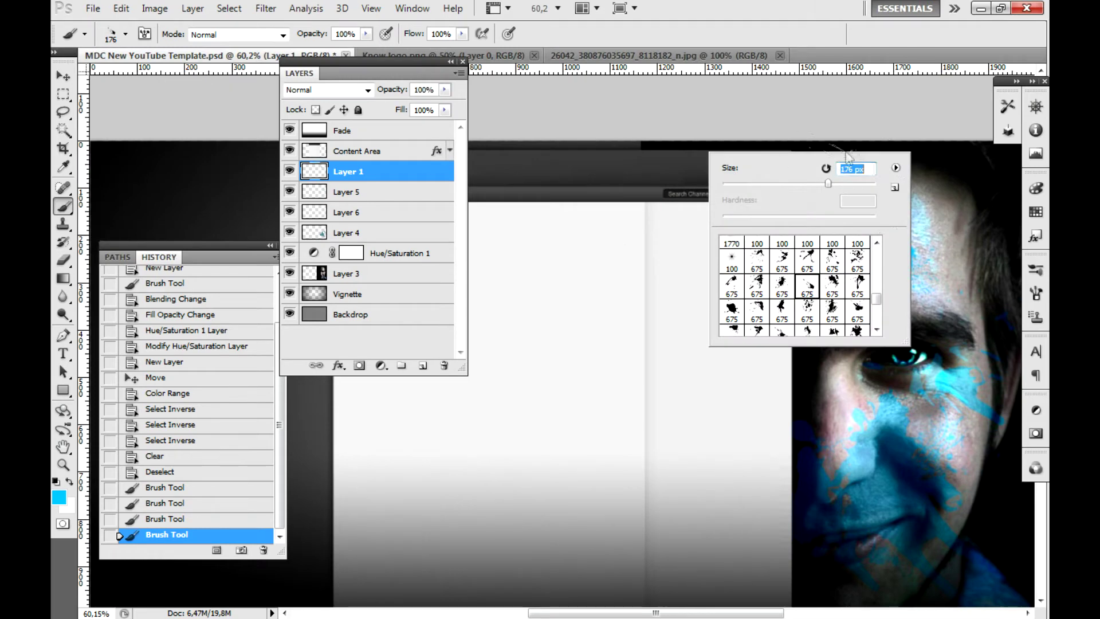
{"action": "key", "text": "Return"}
{"action": "left_click", "coordinate": [820, 251]}
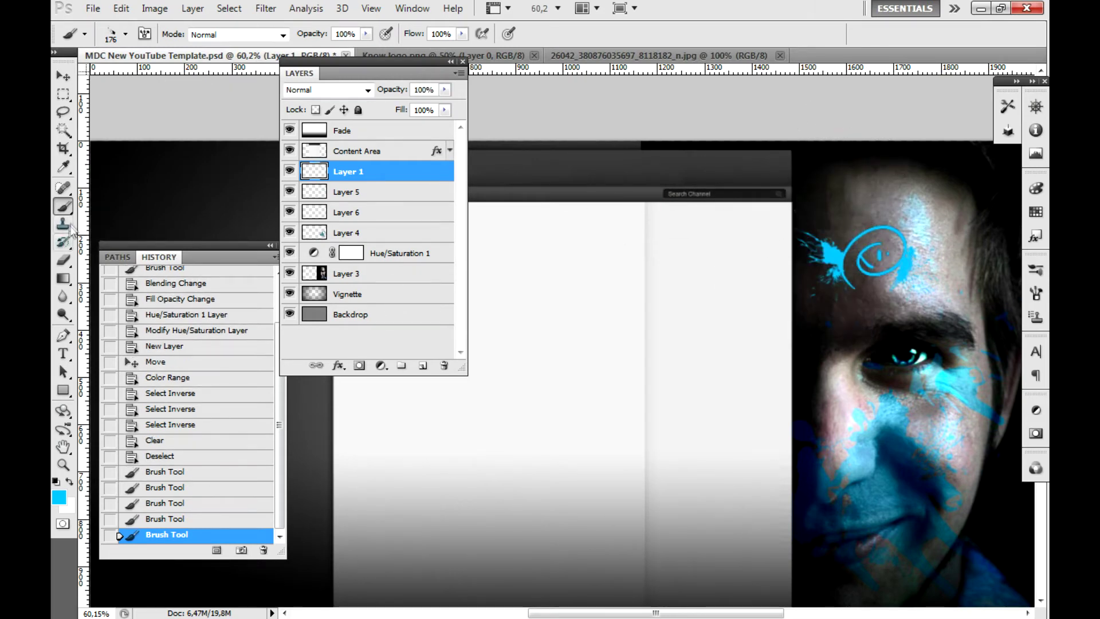
Switch to another 675 px splatter brush at 127 px and stamp it on the forehead
{"action": "left_click", "coordinate": [126, 34]}
{"action": "left_click", "coordinate": [179, 152]}
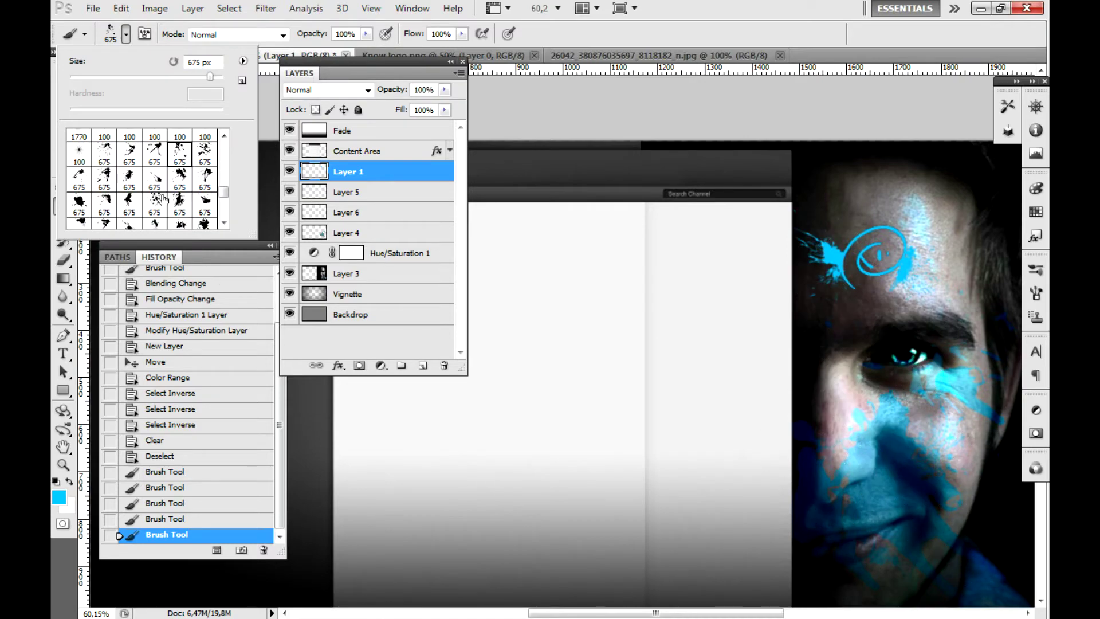
{"action": "right_click", "coordinate": [849, 277]}
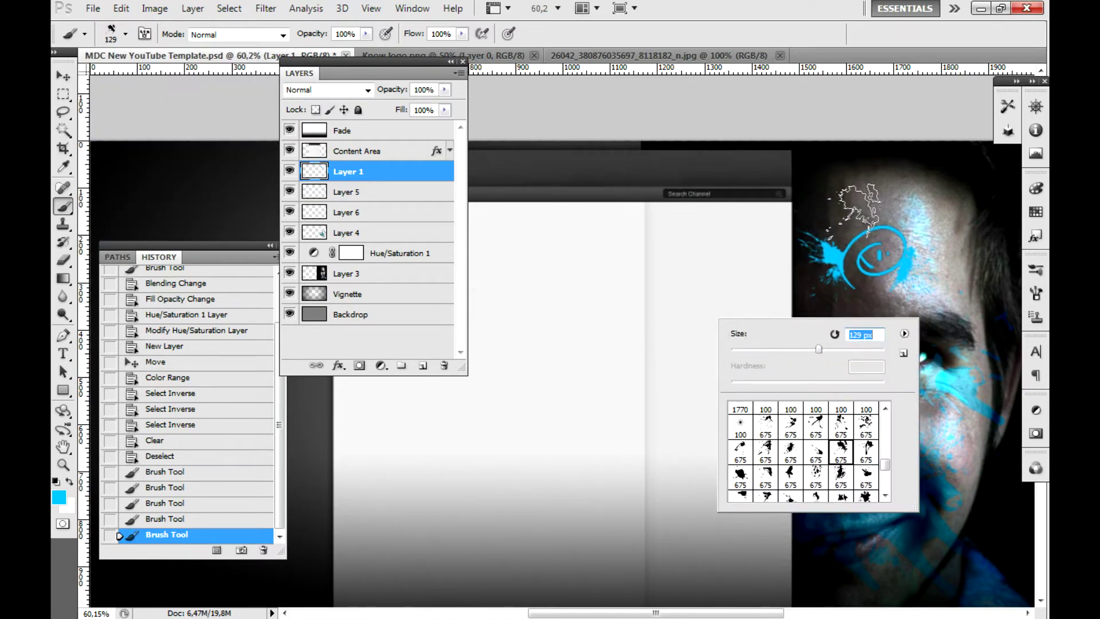
{"action": "key", "text": "Return"}
{"action": "left_click", "coordinate": [125, 34]}
{"action": "left_click", "coordinate": [205, 199]}
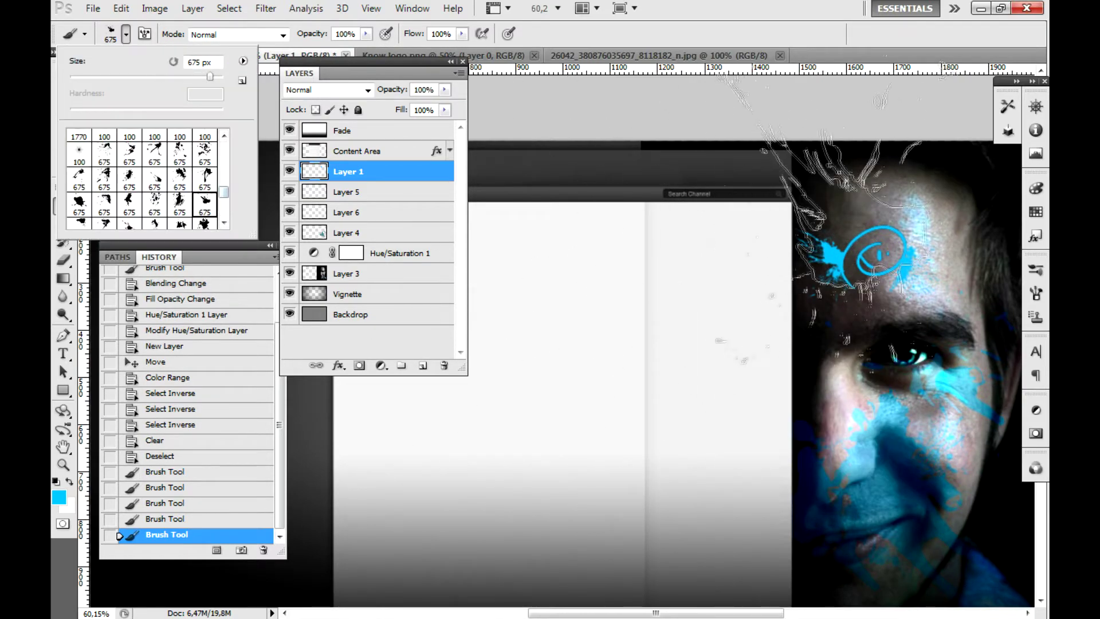
{"action": "right_click", "coordinate": [884, 300]}
{"action": "left_click", "coordinate": [916, 289]}
{"action": "left_click", "coordinate": [862, 218]}
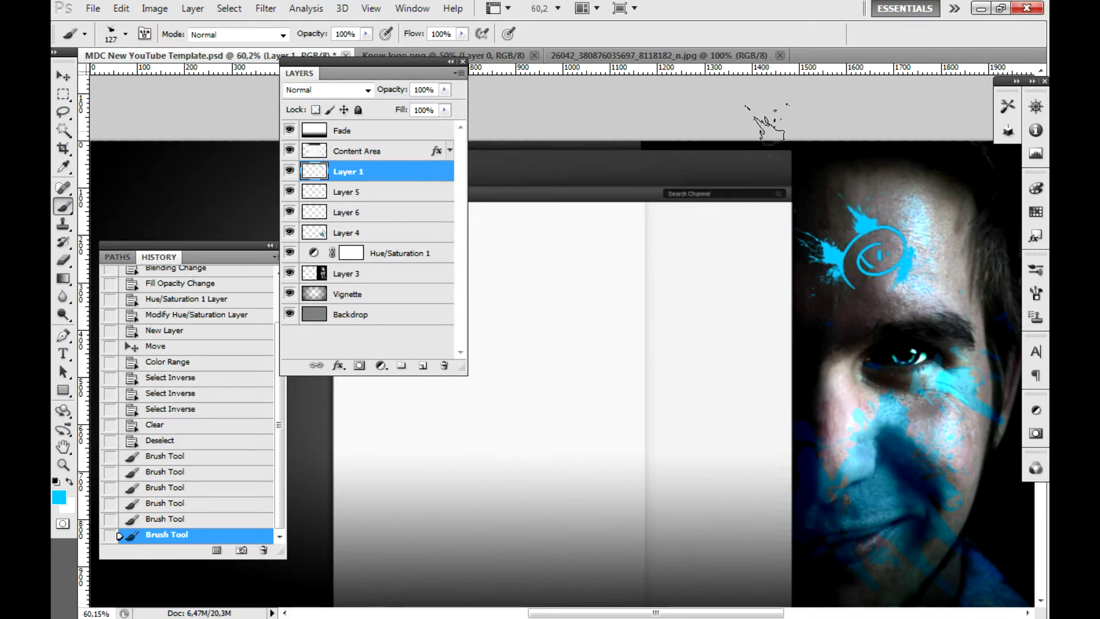
Try a music-note splatter brush on the forehead, then undo it
{"action": "left_click", "coordinate": [126, 34]}
{"action": "left_click", "coordinate": [129, 153]}
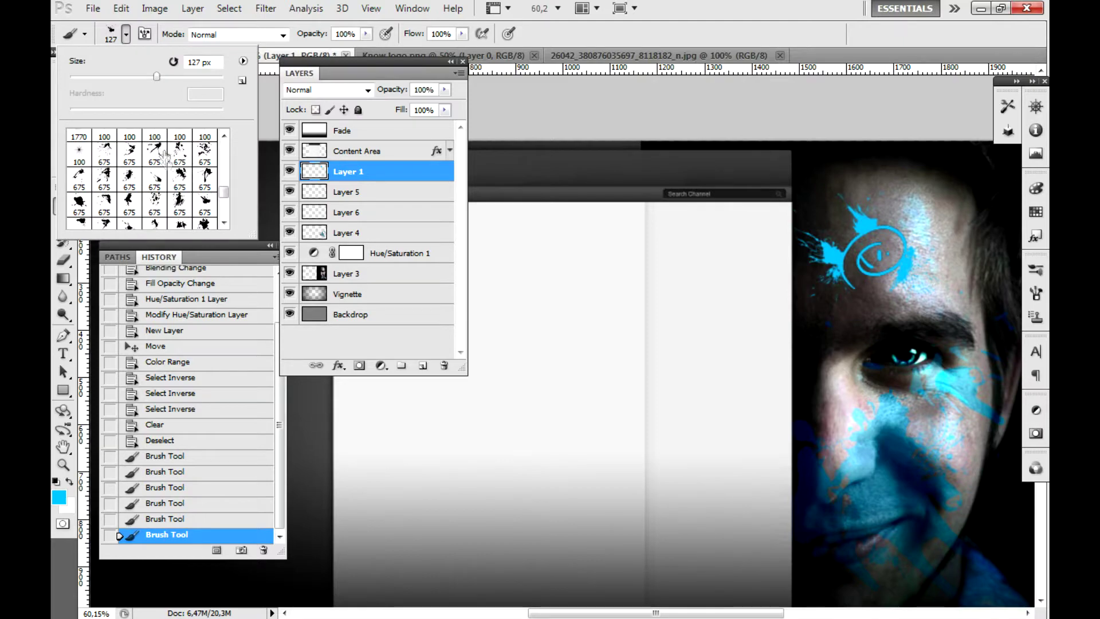
{"action": "left_click", "coordinate": [129, 204]}
{"action": "key", "text": "comma"}
{"action": "key", "text": "comma"}
{"action": "key", "text": "comma"}
{"action": "right_click", "coordinate": [770, 294]}
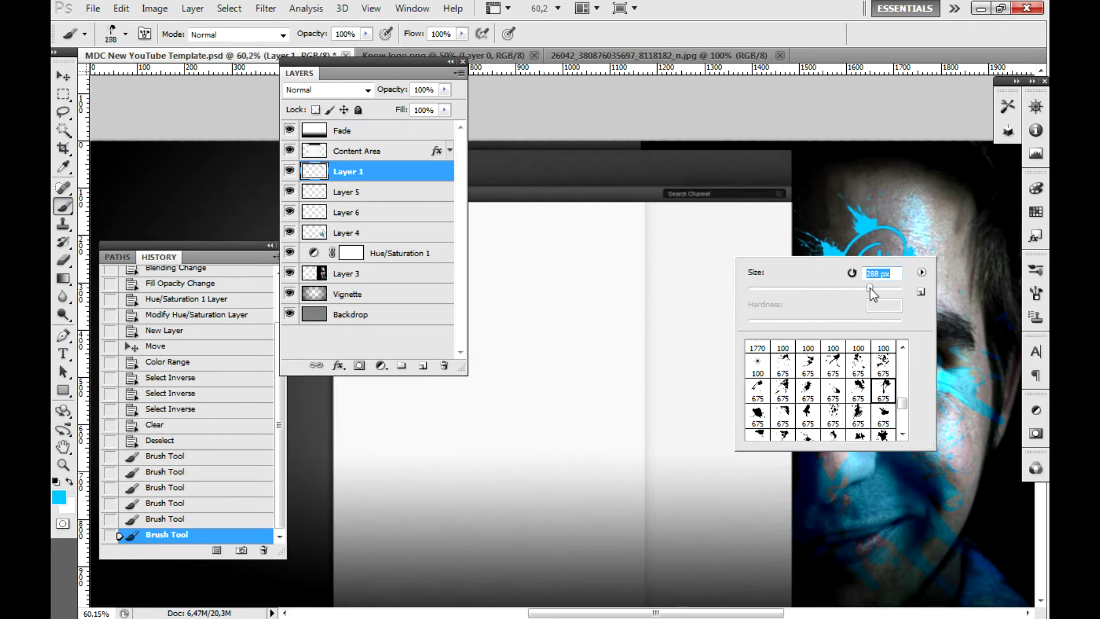
{"action": "key", "text": "Return"}
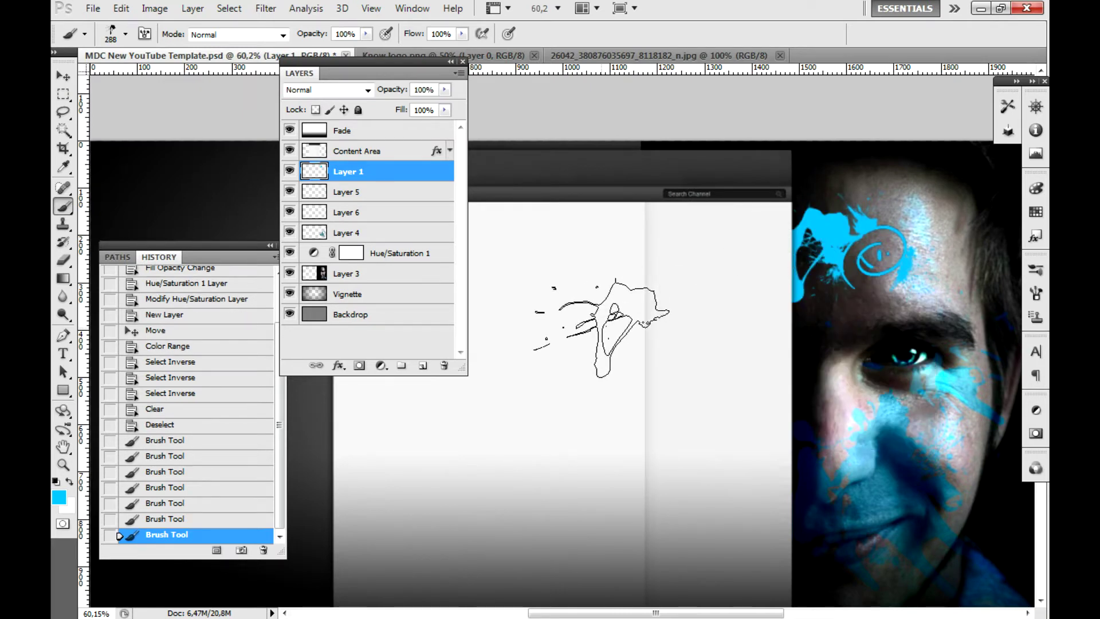
{"action": "left_click", "coordinate": [916, 195]}
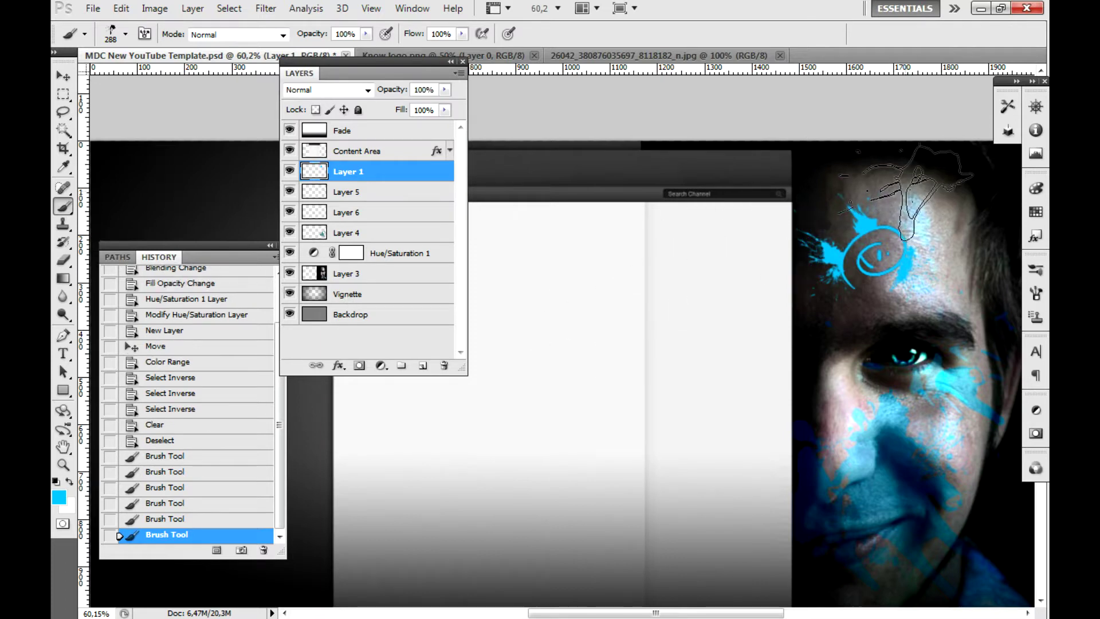
{"action": "key", "text": "ctrl+z"}
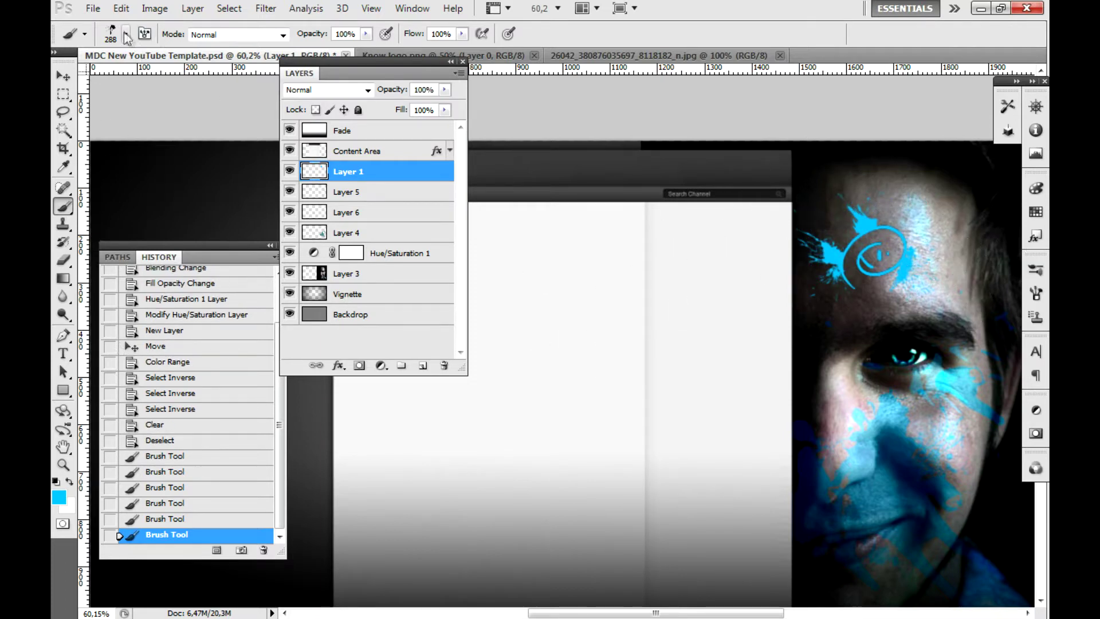
Stamp another splatter around the swirl with the brush sized to 90 px
{"action": "left_click", "coordinate": [126, 34]}
{"action": "scroll", "coordinate": [141, 213], "scroll_direction": "down", "scroll_amount": 3}
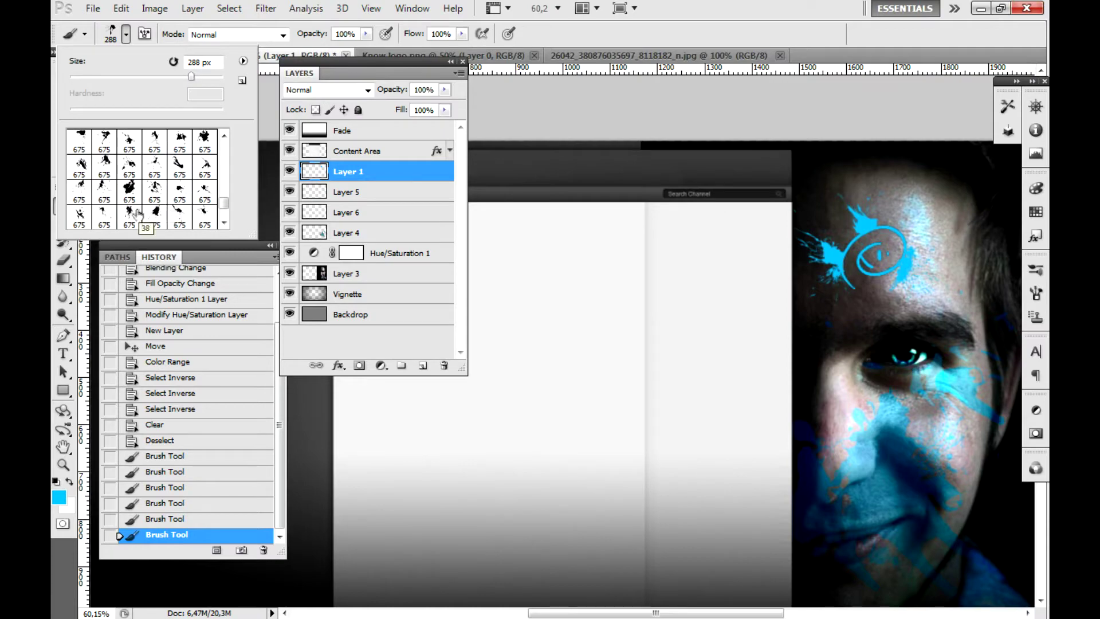
{"action": "scroll", "coordinate": [172, 222], "scroll_direction": "down", "scroll_amount": 2}
{"action": "scroll", "coordinate": [149, 192], "scroll_direction": "up", "scroll_amount": 3}
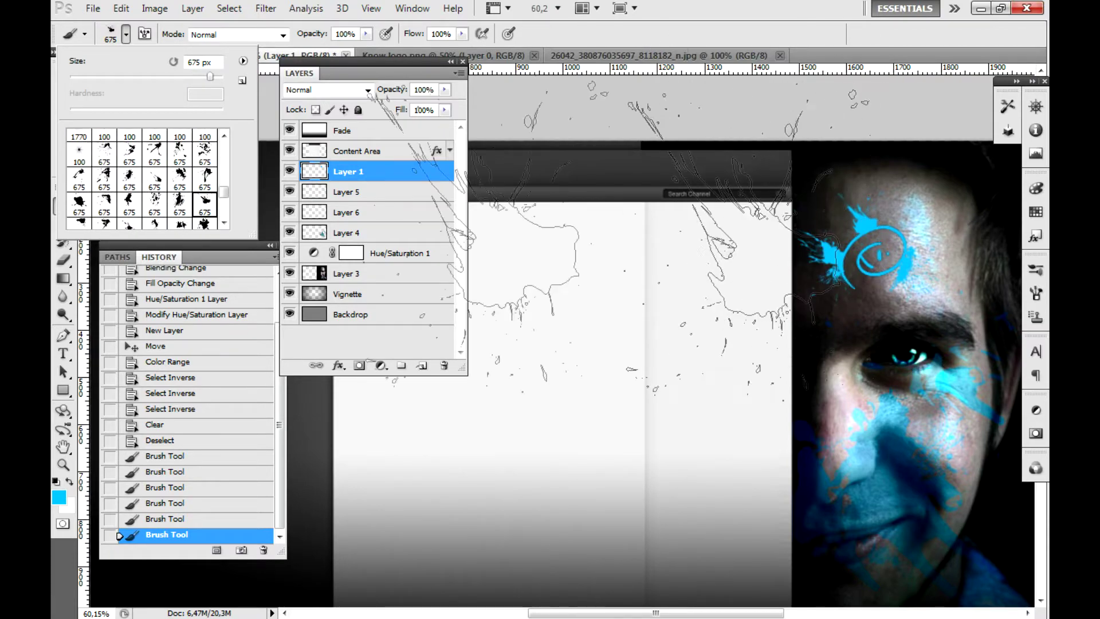
{"action": "right_click", "coordinate": [857, 308]}
{"action": "left_click", "coordinate": [882, 292]}
Stamp a cyan swirl splatter on the forehead with a splatter brush at 189 px
{"action": "left_click", "coordinate": [125, 33]}
{"action": "left_click", "coordinate": [179, 202]}
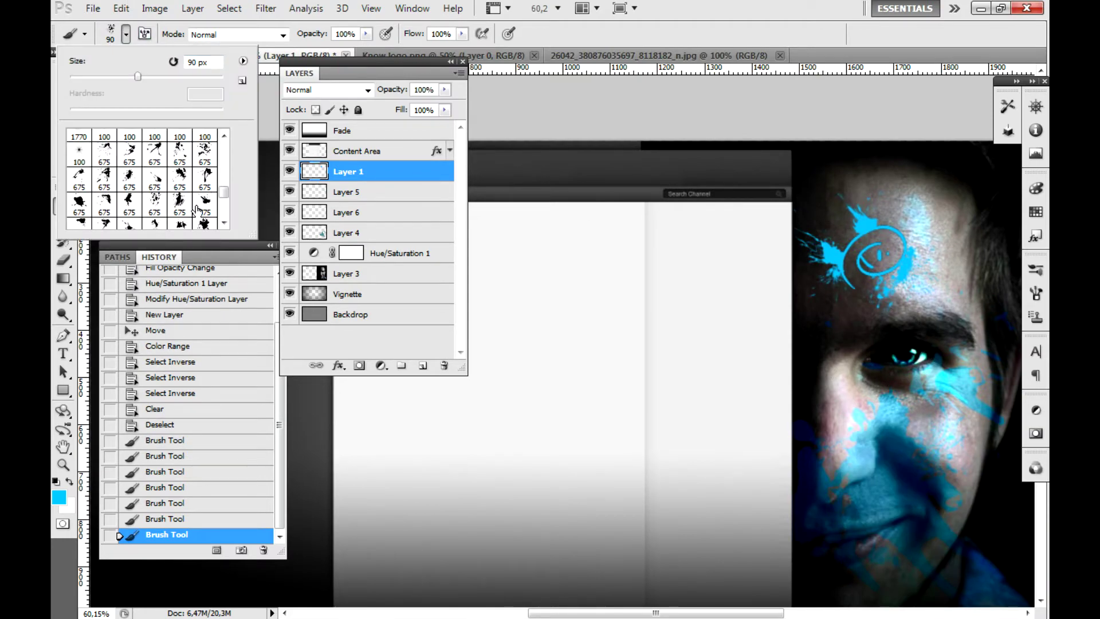
{"action": "key", "text": "comma"}
{"action": "key", "text": "comma"}
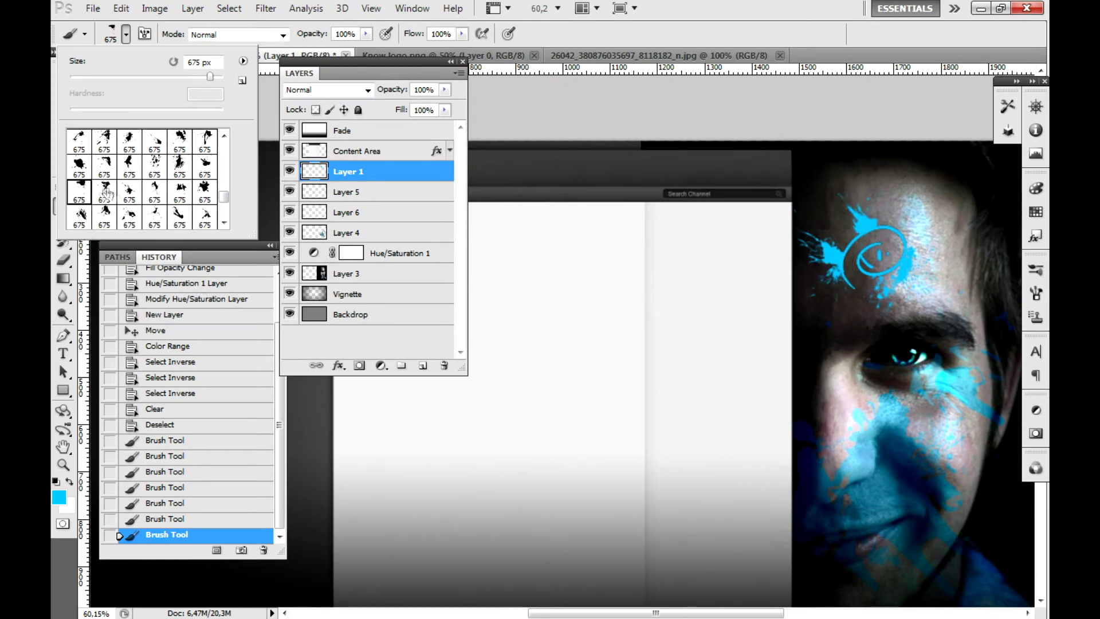
{"action": "right_click", "coordinate": [885, 202]}
{"action": "left_click_drag", "start_coordinate": [996, 224], "coordinate": [928, 224]}
{"action": "key", "text": "Return"}
{"action": "left_click", "coordinate": [879, 252]}
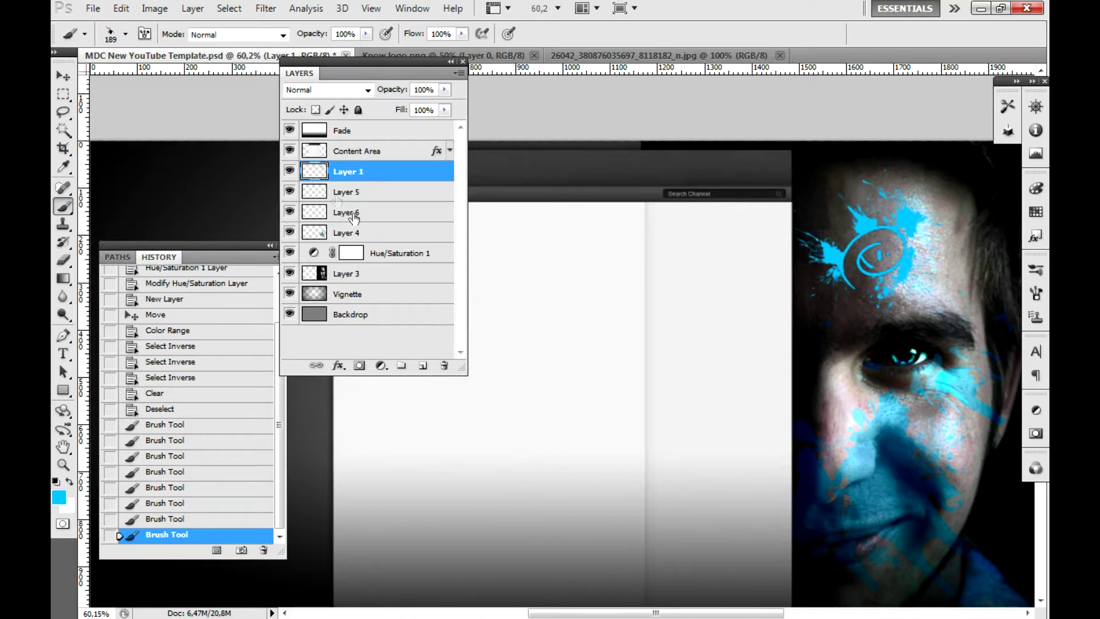
Close the floating History panel and dock the History and Paths panels
{"action": "left_click", "coordinate": [280, 245]}
{"action": "left_click_drag", "start_coordinate": [847, 361], "coordinate": [1035, 501]}
{"action": "left_click_drag", "start_coordinate": [822, 358], "coordinate": [1035, 537]}
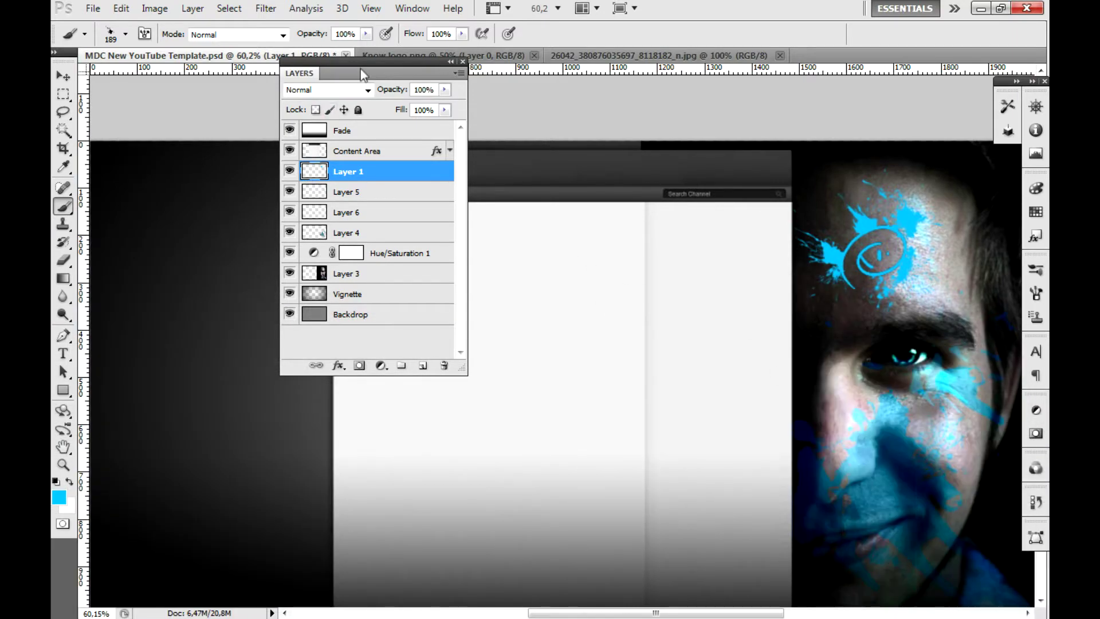
With the Move tool, try the splatter logo at lower left, then return it to the forehead
{"action": "left_click_drag", "start_coordinate": [364, 73], "coordinate": [246, 99]}
{"action": "key", "text": "v"}
{"action": "key", "text": "ctrl+z"}
{"action": "left_click_drag", "start_coordinate": [403, 399], "coordinate": [231, 502]}
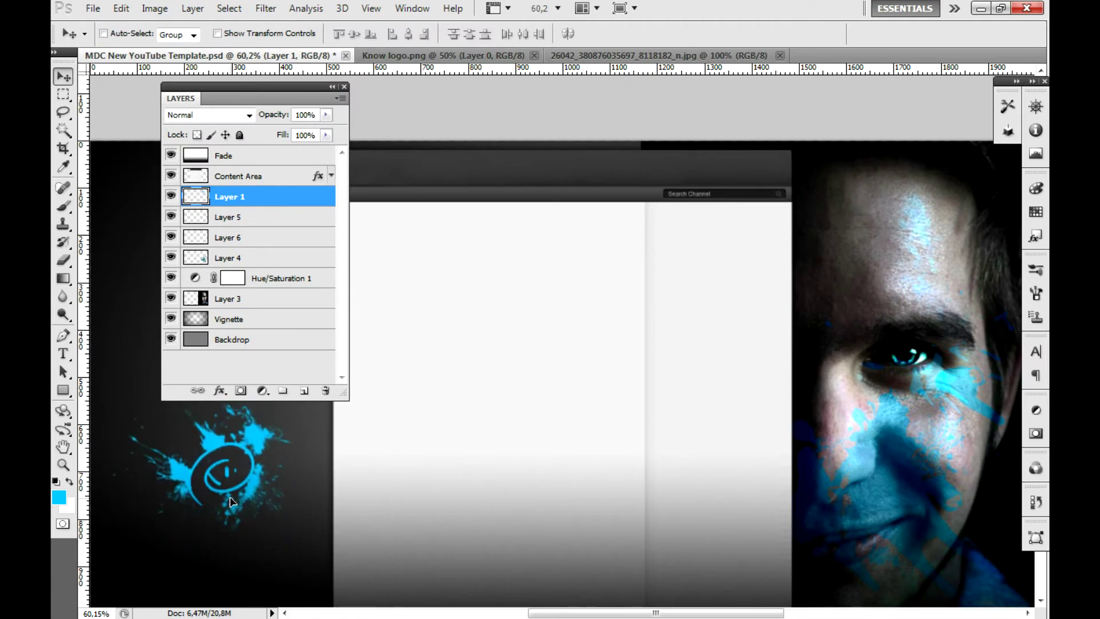
{"action": "left_click_drag", "start_coordinate": [273, 84], "coordinate": [575, 22]}
{"action": "mouse_move", "coordinate": [209, 427]}
{"action": "left_mouse_down"}
{"action": "mouse_move", "coordinate": [205, 264]}
{"action": "mouse_move", "coordinate": [208, 309]}
{"action": "mouse_move", "coordinate": [880, 219]}
{"action": "left_mouse_up"}
Try Vivid Light and Hard Light blend modes on Layer 1
{"action": "left_click", "coordinate": [510, 54]}
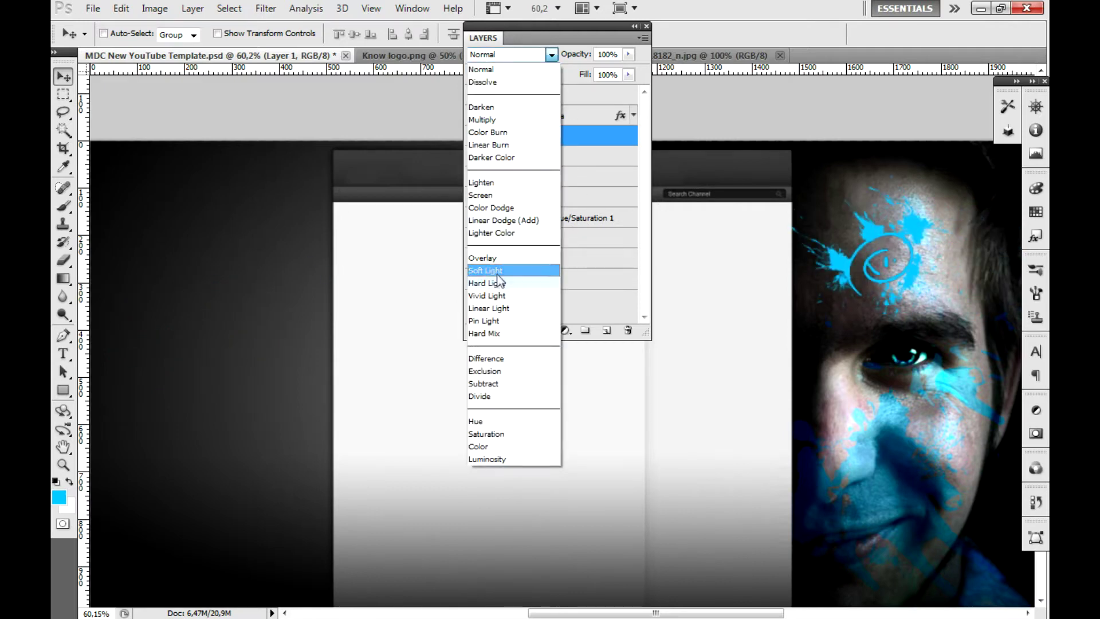
{"action": "left_click", "coordinate": [494, 296]}
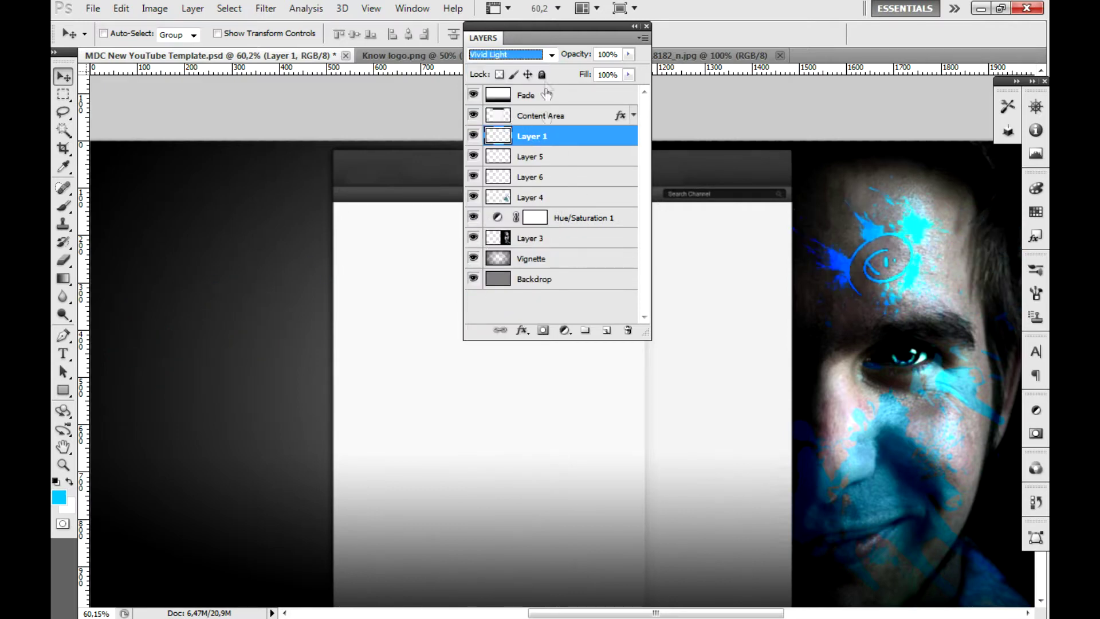
{"action": "left_click", "coordinate": [551, 55]}
{"action": "left_click", "coordinate": [504, 274]}
{"action": "left_click", "coordinate": [551, 54]}
{"action": "left_click", "coordinate": [501, 285]}
Move the logo to the dark lower-left area and compare Linear Light, Overlay and Normal
{"action": "mouse_move", "coordinate": [931, 228]}
{"action": "left_mouse_down"}
{"action": "mouse_move", "coordinate": [930, 454]}
{"action": "mouse_move", "coordinate": [229, 385]}
{"action": "left_mouse_up"}
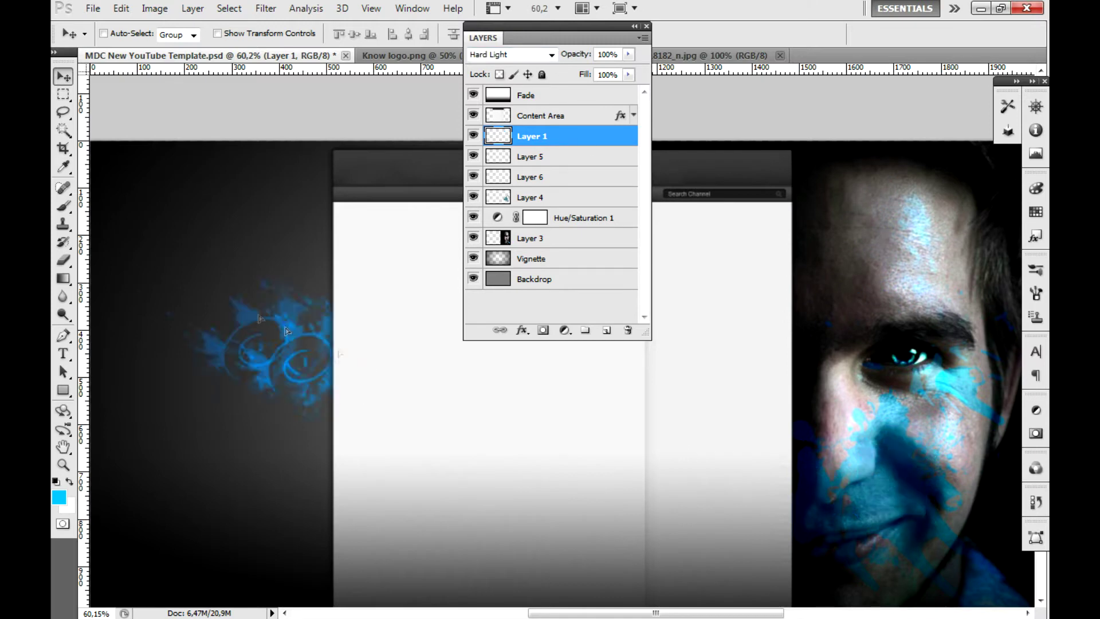
{"action": "left_click", "coordinate": [551, 54]}
{"action": "left_click", "coordinate": [489, 308]}
{"action": "left_click", "coordinate": [551, 54]}
{"action": "left_click", "coordinate": [482, 258]}
{"action": "left_click", "coordinate": [551, 54]}
{"action": "left_click", "coordinate": [496, 82]}
{"action": "left_click", "coordinate": [552, 55]}
{"action": "left_click", "coordinate": [481, 69]}
Nudge the logo into place and settle Layer 1 on Linear Light blending
{"action": "left_click_drag", "start_coordinate": [189, 321], "coordinate": [218, 344]}
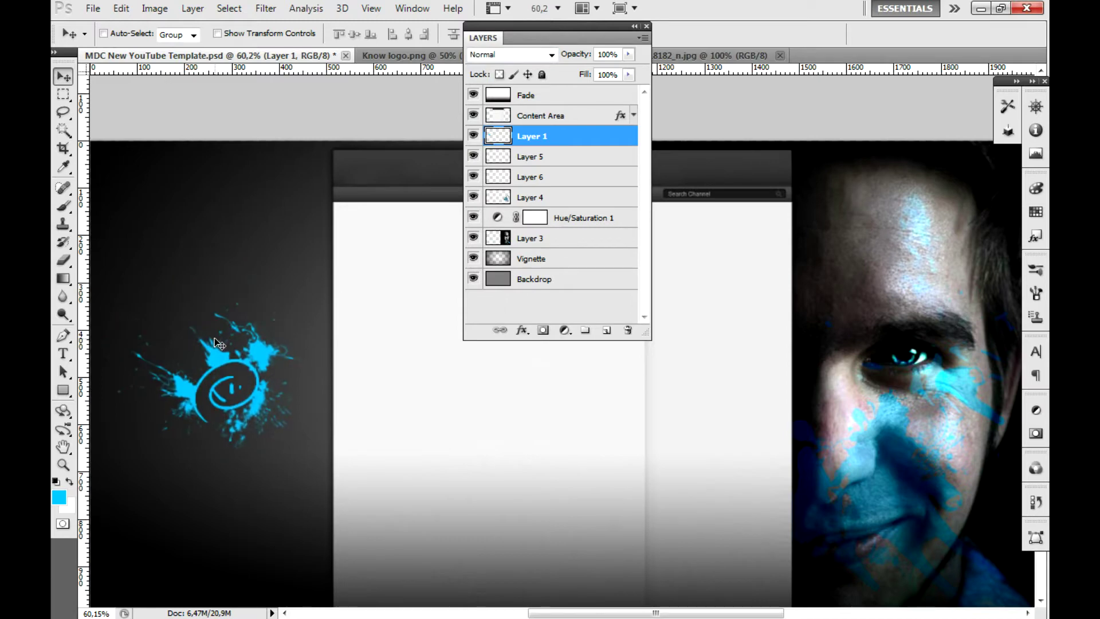
{"action": "left_click", "coordinate": [551, 55]}
{"action": "left_click", "coordinate": [487, 295]}
{"action": "left_click", "coordinate": [551, 55]}
{"action": "left_click", "coordinate": [487, 308]}
{"action": "mouse_move", "coordinate": [258, 283]}
{"action": "left_mouse_down"}
{"action": "mouse_move", "coordinate": [216, 427]}
{"action": "mouse_move", "coordinate": [256, 264]}
{"action": "left_mouse_up"}
{"action": "right_click", "coordinate": [230, 390]}
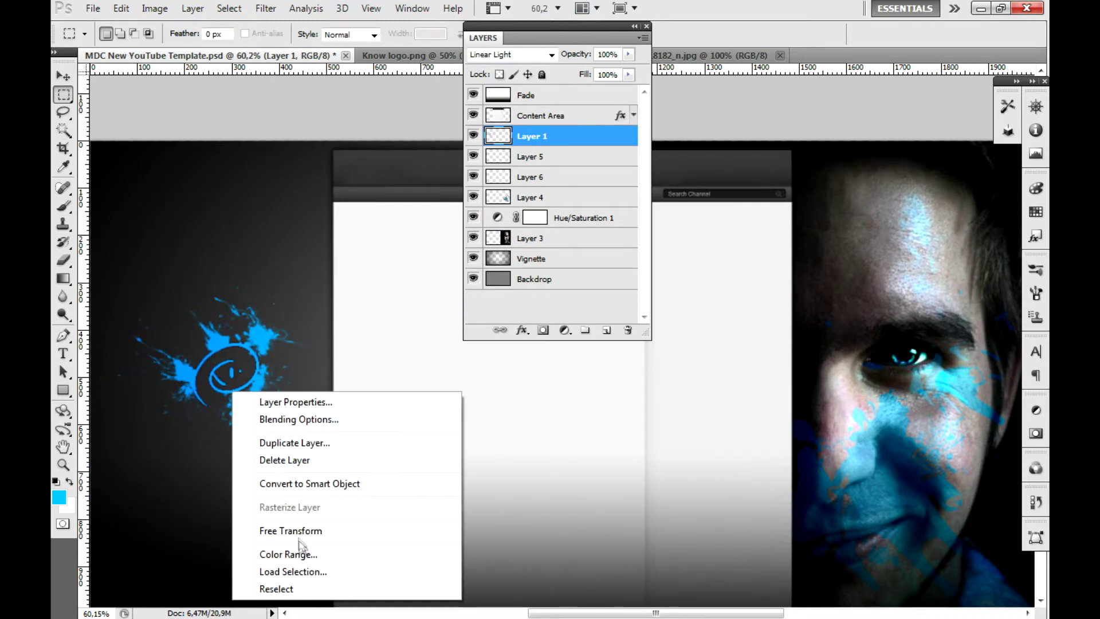
Free-transform the splatter logo to about 125% and move it lower in the left strip
{"action": "left_click", "coordinate": [263, 485]}
{"action": "left_click_drag", "start_coordinate": [269, 401], "coordinate": [223, 383]}
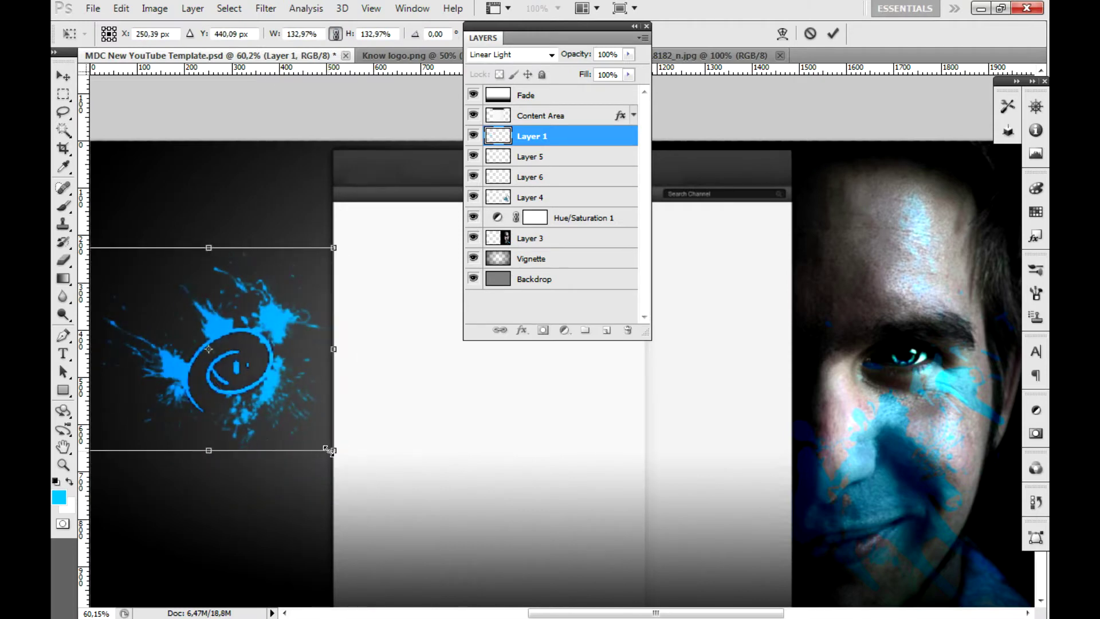
{"action": "left_click_drag", "start_coordinate": [340, 450], "coordinate": [327, 437]}
{"action": "mouse_move", "coordinate": [249, 369]}
{"action": "left_mouse_down"}
{"action": "mouse_move", "coordinate": [256, 475]}
{"action": "mouse_move", "coordinate": [246, 450]}
{"action": "left_mouse_up"}
{"action": "key", "text": "Return"}
Shrink the logo to about 75%, then select the Rectangular Marquee and move the Layers panel right
{"action": "right_click", "coordinate": [211, 448]}
{"action": "key", "text": "ctrl+t"}
{"action": "mouse_move", "coordinate": [240, 458]}
{"action": "left_mouse_down"}
{"action": "mouse_move", "coordinate": [230, 438]}
{"action": "mouse_move", "coordinate": [270, 455]}
{"action": "left_mouse_up"}
{"action": "key", "text": "Return"}
{"action": "key", "text": "m"}
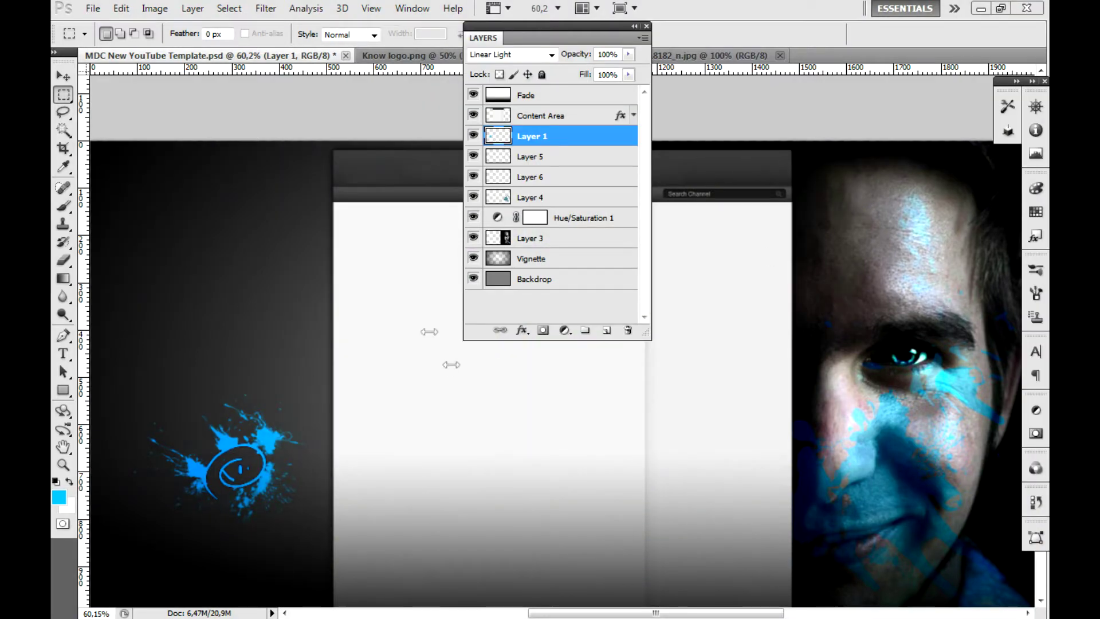
{"action": "left_click_drag", "start_coordinate": [550, 26], "coordinate": [740, 41]}
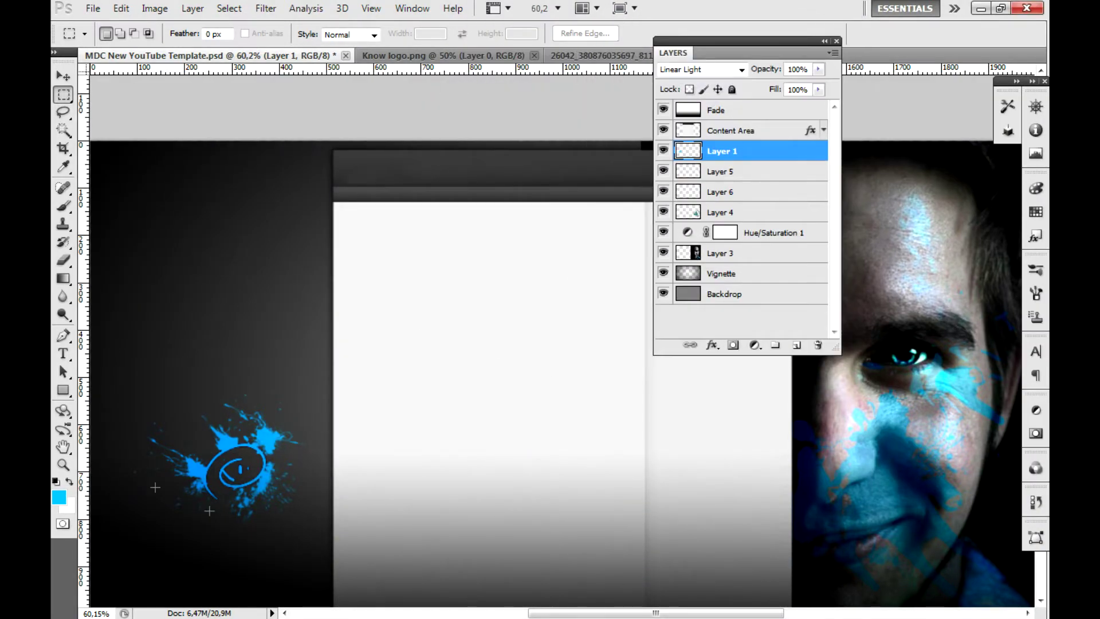
Set a lighter cyan foreground colour and stamp a splatter over the logo
{"action": "left_click", "coordinate": [59, 497]}
{"action": "left_click", "coordinate": [347, 232]}
{"action": "left_click", "coordinate": [523, 226]}
{"action": "key", "text": "b"}
{"action": "left_click", "coordinate": [206, 412]}
Set the brush size to 170 px, then to 147 px
{"action": "right_click", "coordinate": [279, 353]}
{"action": "double_click", "coordinate": [425, 431]}
{"action": "type", "text": "170"}
{"action": "key", "text": "Return"}
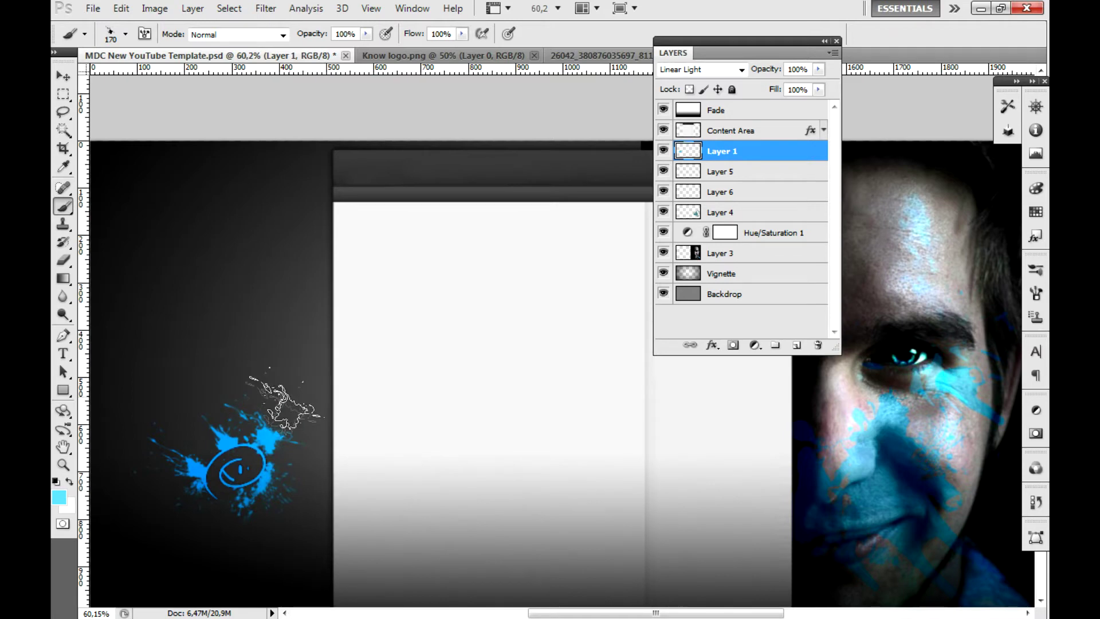
{"action": "right_click", "coordinate": [290, 401]}
{"action": "type", "text": "147"}
{"action": "key", "text": "Return"}
Add a new empty layer above Layer 1 and set the eraser to 0 hardness
{"action": "key", "text": "ctrl+shift+alt+n"}
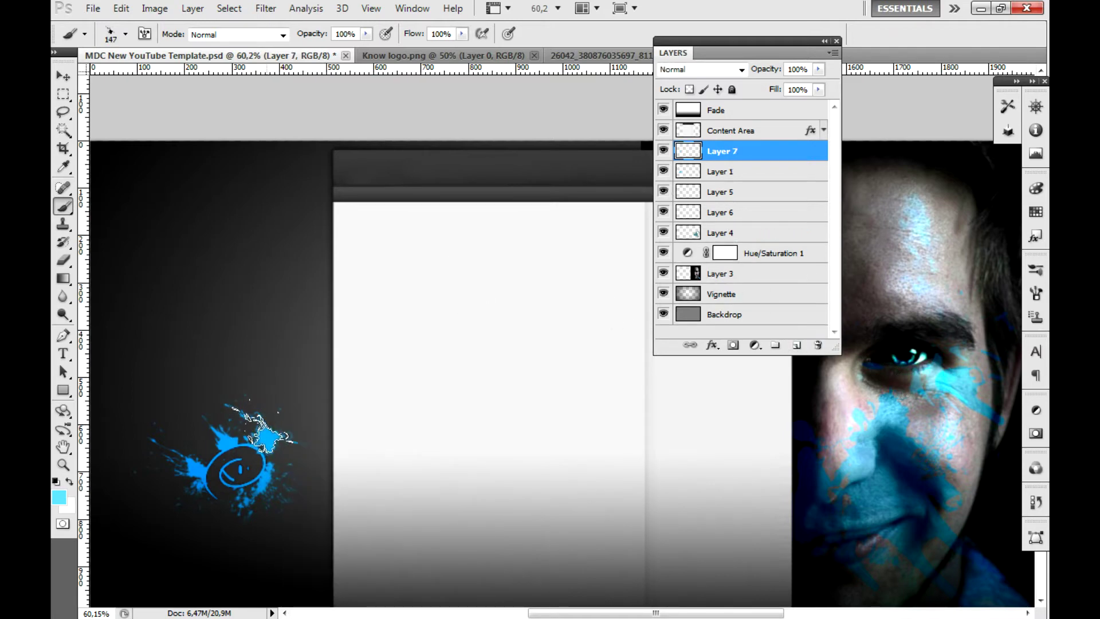
{"action": "right_click", "coordinate": [63, 259]}
{"action": "left_click", "coordinate": [227, 256]}
{"action": "right_click", "coordinate": [188, 87]}
{"action": "double_click", "coordinate": [208, 94]}
{"action": "type", "text": "0"}
{"action": "key", "text": "Return"}
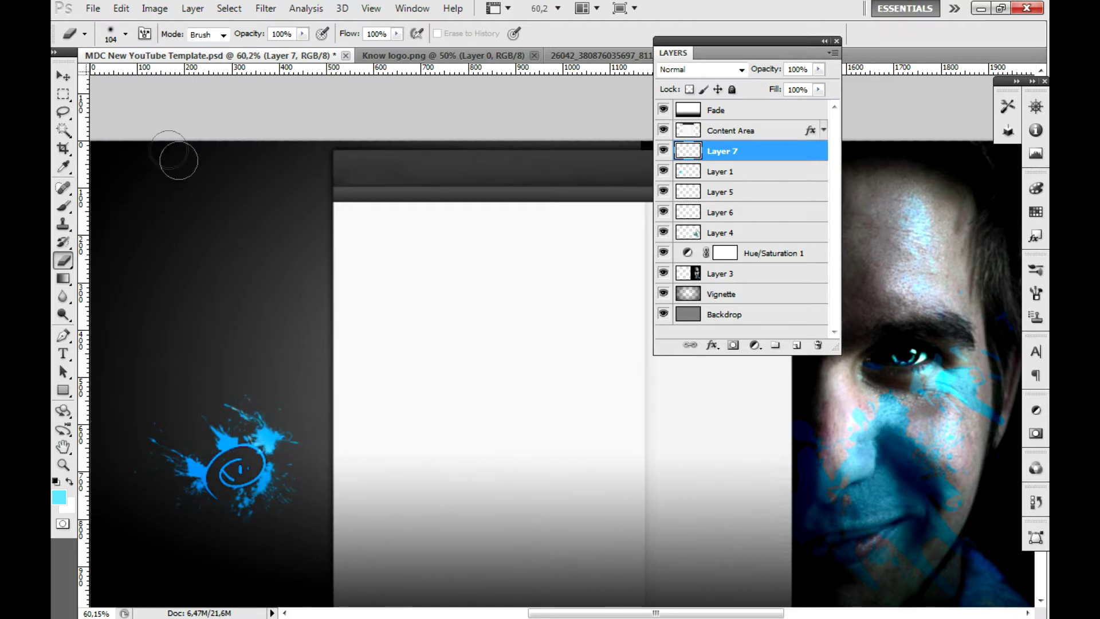
Try a large 225 px splatter brush at several top-left spots, undoing every stamp
{"action": "left_click", "coordinate": [63, 205]}
{"action": "right_click", "coordinate": [259, 420]}
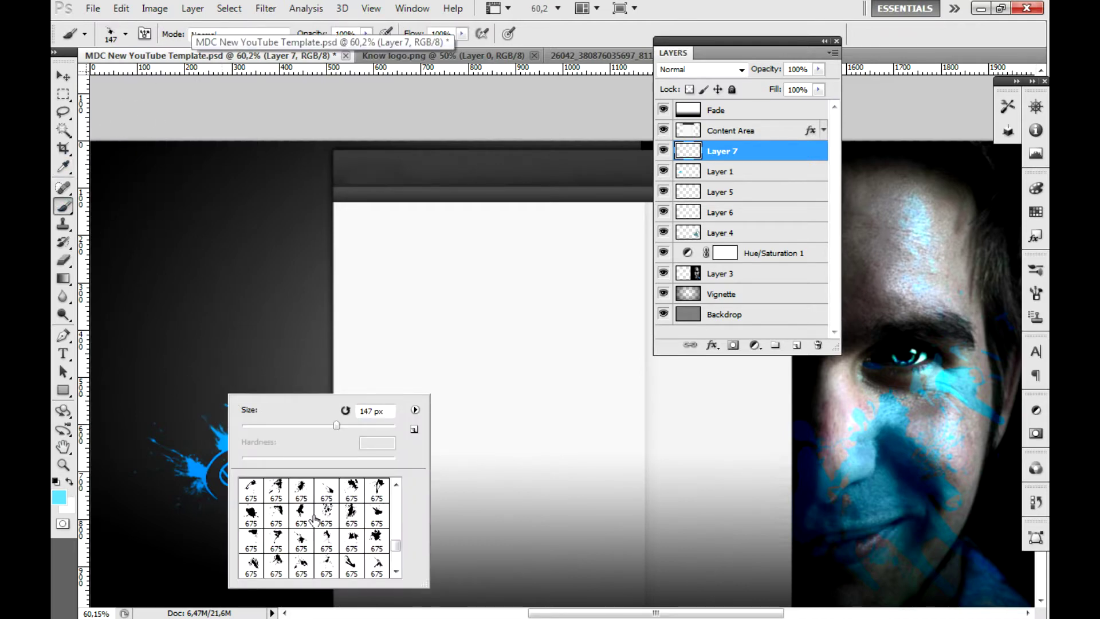
{"action": "double_click", "coordinate": [373, 411]}
{"action": "type", "text": "225"}
{"action": "scroll", "coordinate": [363, 567], "scroll_direction": "down", "scroll_amount": 2}
{"action": "double_click", "coordinate": [377, 564]}
{"action": "left_click", "coordinate": [227, 286]}
{"action": "key", "text": "ctrl+z"}
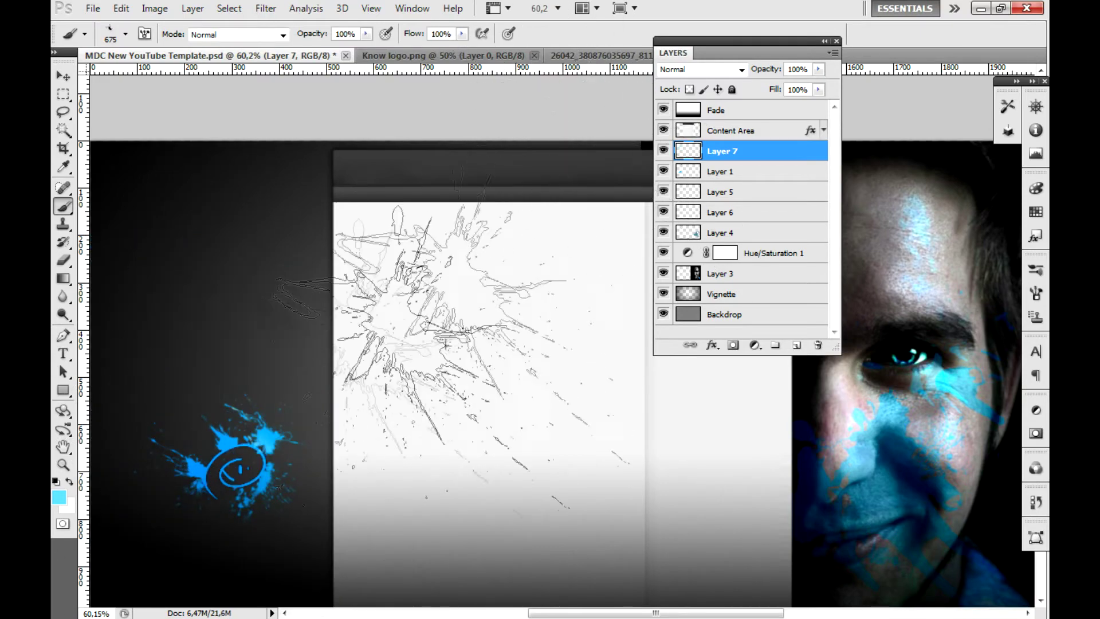
{"action": "left_click", "coordinate": [344, 412]}
{"action": "key", "text": "ctrl+z"}
{"action": "left_click", "coordinate": [298, 366]}
{"action": "key", "text": "ctrl+z"}
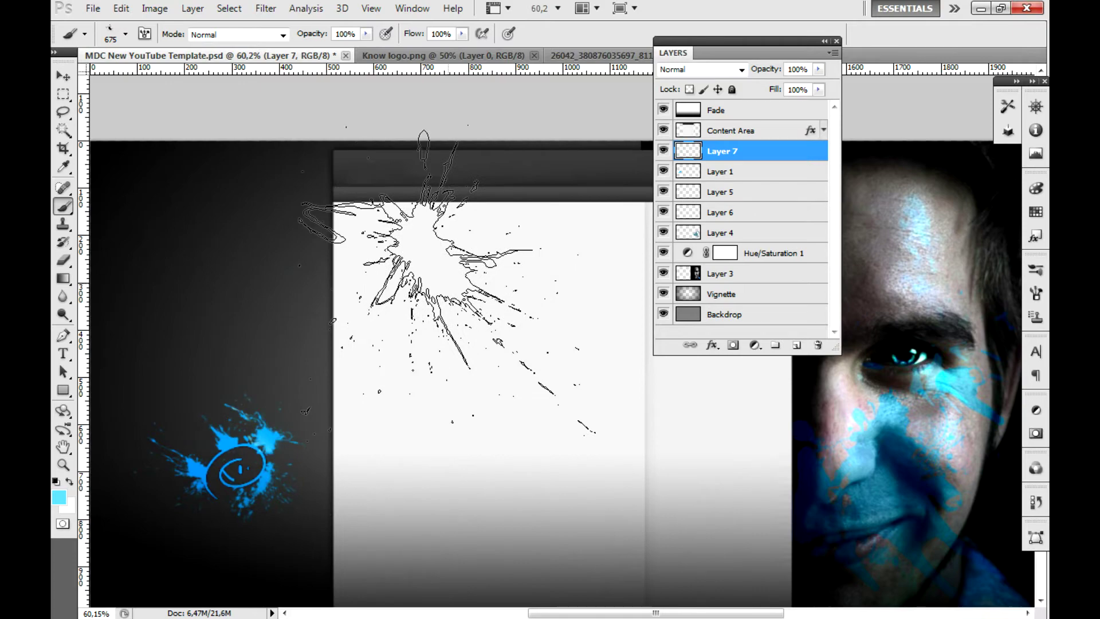
Choose the Type tool and browse the font list
{"action": "left_click", "coordinate": [63, 353]}
{"action": "left_click", "coordinate": [229, 34]}
{"action": "scroll", "coordinate": [212, 286], "scroll_direction": "up", "scroll_amount": 3}
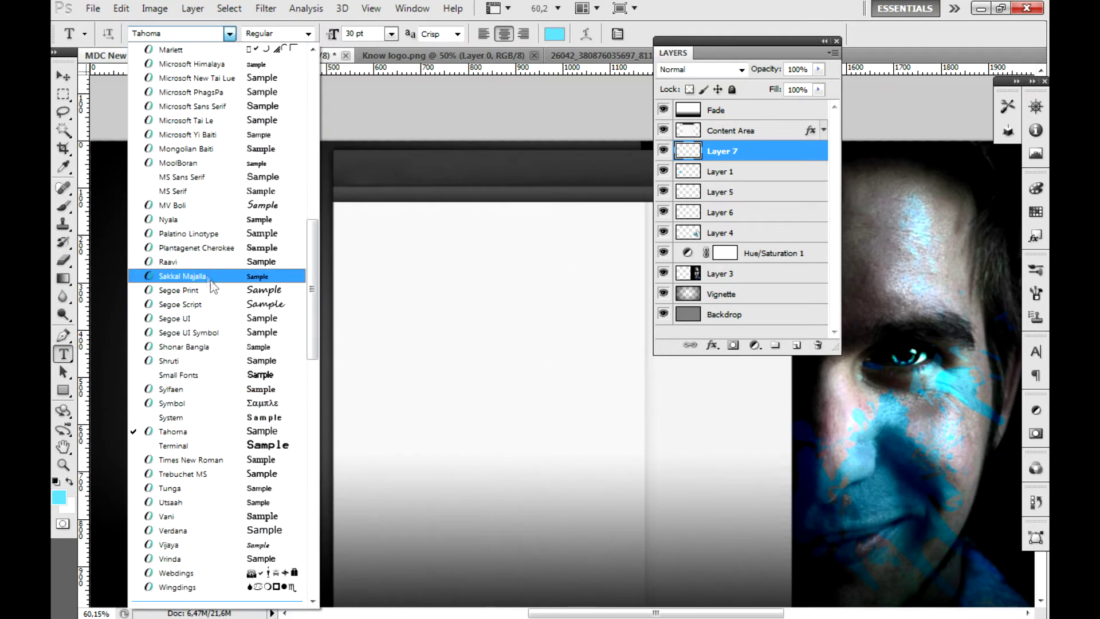
Start the title text in Sakkal Majalla and set all of it to 72 pt
{"action": "left_click", "coordinate": [211, 276]}
{"action": "left_click", "coordinate": [142, 338]}
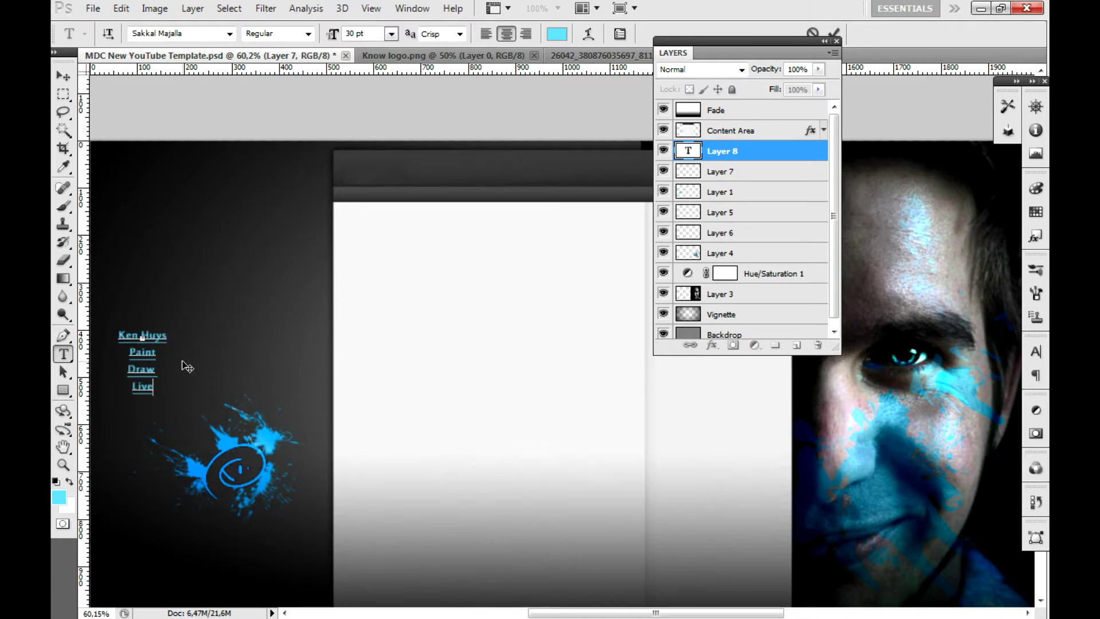
{"action": "key", "text": "ctrl+a"}
{"action": "left_click", "coordinate": [390, 34]}
{"action": "left_click", "coordinate": [405, 299]}
Preview fonts on the title, settle on AR DESTINE, and commit the text
{"action": "left_click", "coordinate": [229, 33]}
{"action": "left_click", "coordinate": [172, 179]}
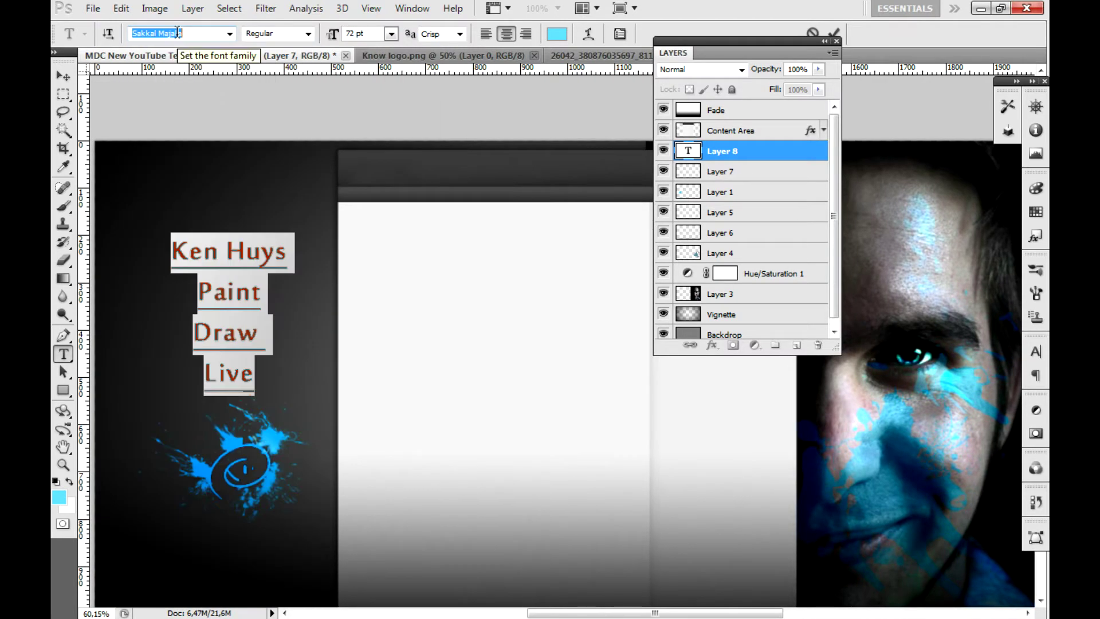
{"action": "key", "text": "Up"}
{"action": "key", "text": "Up"}
{"action": "key", "text": "Up"}
{"action": "key", "text": "Up"}
{"action": "key", "text": "Up"}
{"action": "key", "text": "Up"}
{"action": "key", "text": "Up"}
{"action": "key", "text": "Up"}
{"action": "key", "text": "Up"}
{"action": "key", "text": "Up"}
{"action": "key", "text": "Up"}
{"action": "key", "text": "Up"}
{"action": "key", "text": "Up"}
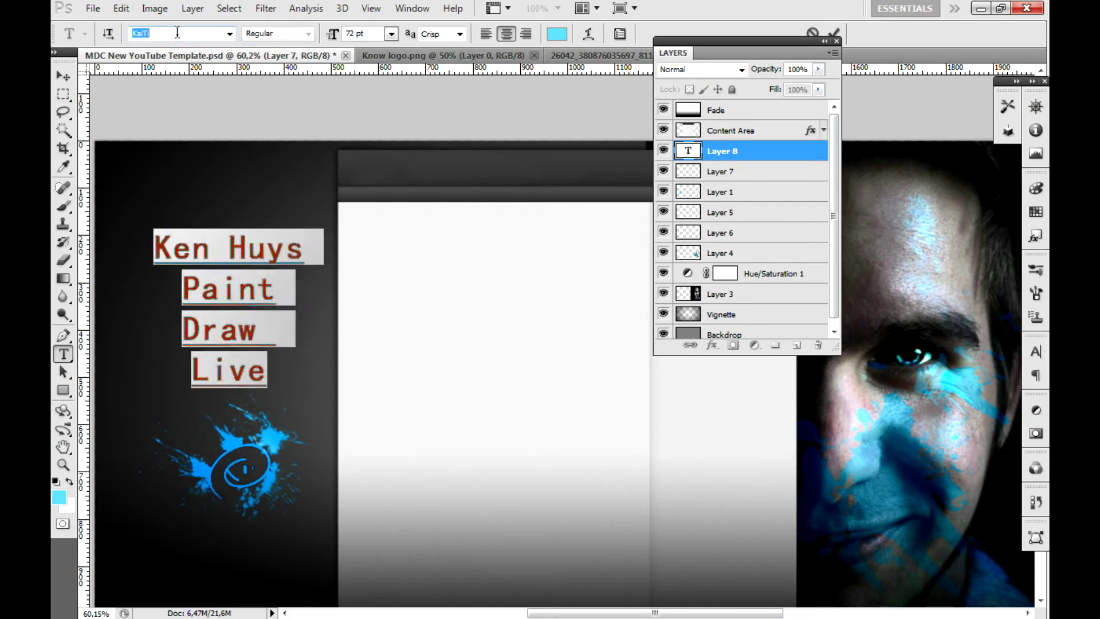
{"action": "key", "text": "Down"}
{"action": "key", "text": "Down"}
{"action": "key", "text": "Down"}
{"action": "key", "text": "Down"}
{"action": "key", "text": "Down"}
{"action": "key", "text": "Down"}
{"action": "key", "text": "Down"}
{"action": "key", "text": "Down"}
{"action": "key", "text": "Down"}
{"action": "key", "text": "Down"}
{"action": "key", "text": "Down"}
{"action": "key", "text": "Down"}
{"action": "key", "text": "Down"}
{"action": "key", "text": "Down"}
{"action": "key", "text": "Down"}
{"action": "key", "text": "Down"}
{"action": "key", "text": "Down"}
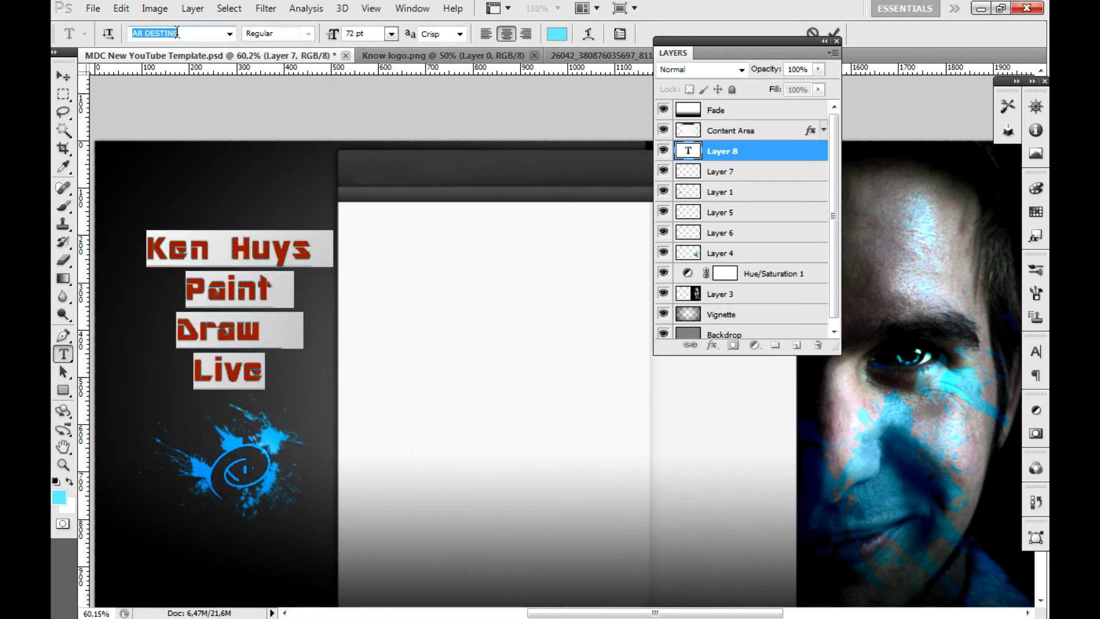
{"action": "key", "text": "Down"}
{"action": "key", "text": "Down"}
{"action": "key", "text": "Down"}
{"action": "key", "text": "Down"}
{"action": "key", "text": "Up"}
{"action": "left_click", "coordinate": [256, 252]}
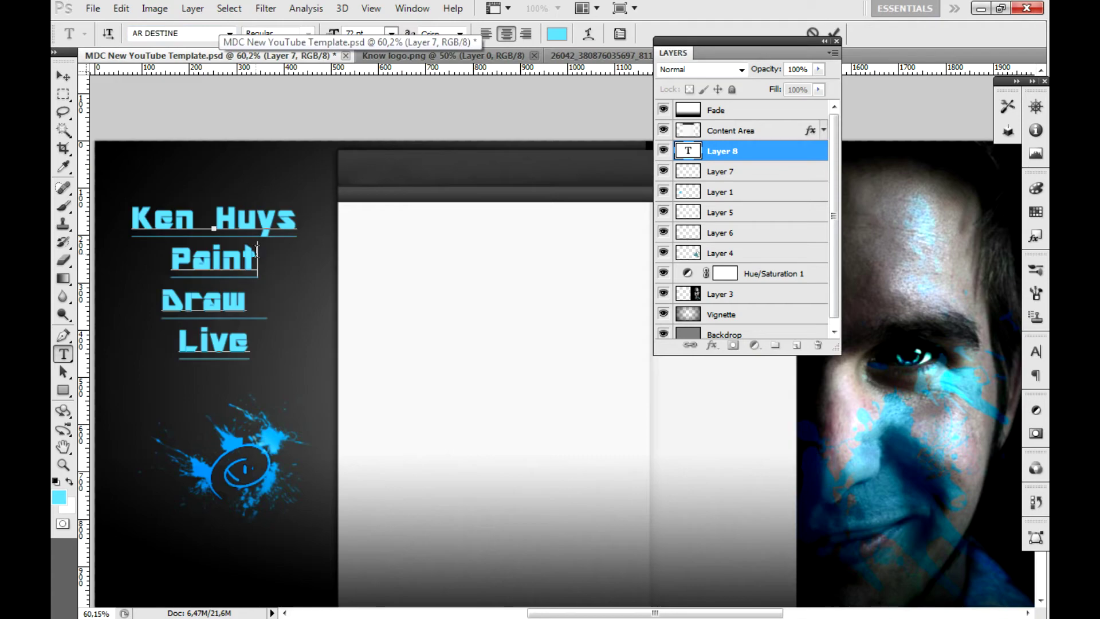
{"action": "left_click", "coordinate": [63, 75]}
{"action": "left_click", "coordinate": [67, 95]}
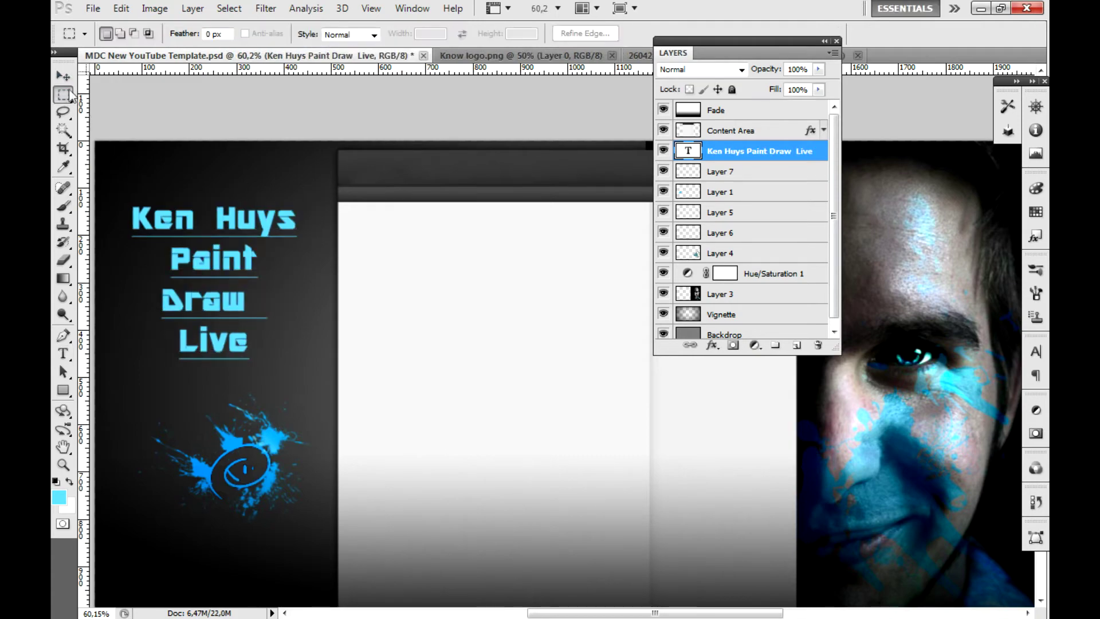
Reselect the title text and keep Crisp anti-aliasing, leaving the font unchanged
{"action": "double_click", "coordinate": [688, 151]}
{"action": "left_click", "coordinate": [460, 33]}
{"action": "left_click", "coordinate": [436, 69]}
{"action": "left_click", "coordinate": [308, 39]}
{"action": "left_click", "coordinate": [208, 35]}
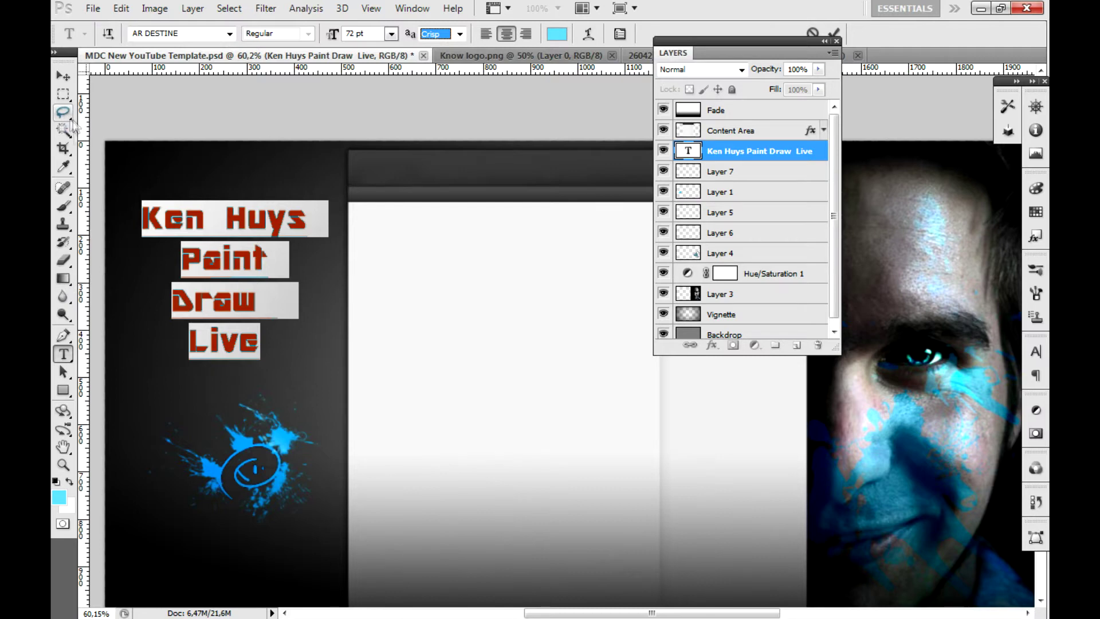
Delete the Paint, Draw and Live lines so the title shows only the owner's name
{"action": "key", "text": "ctrl+Return"}
{"action": "key", "text": "m"}
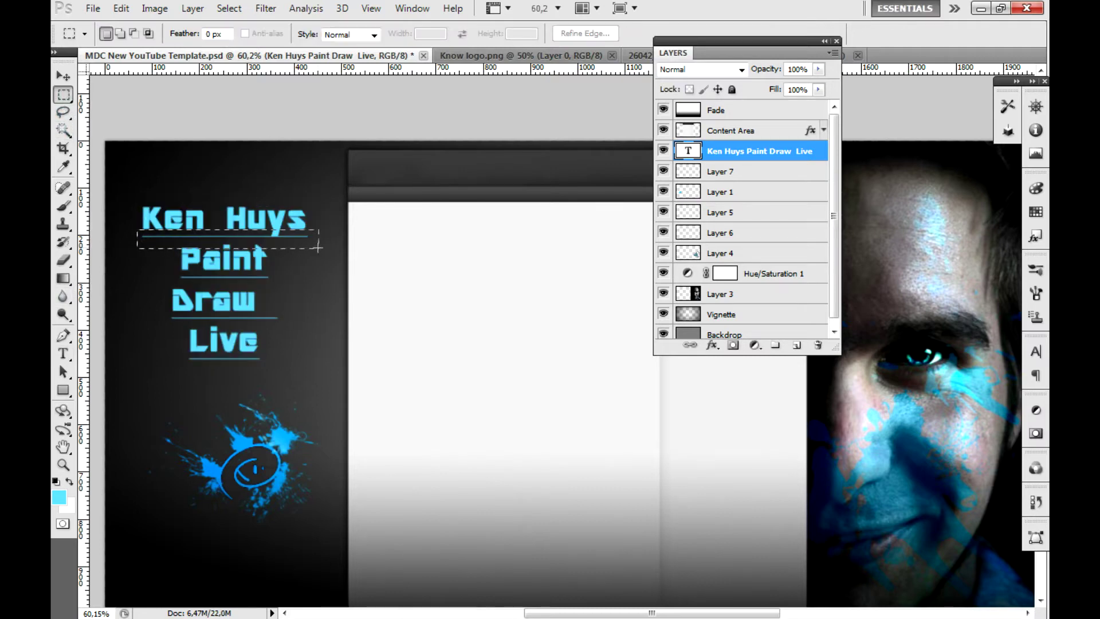
{"action": "key", "text": "t"}
{"action": "left_click", "coordinate": [301, 213]}
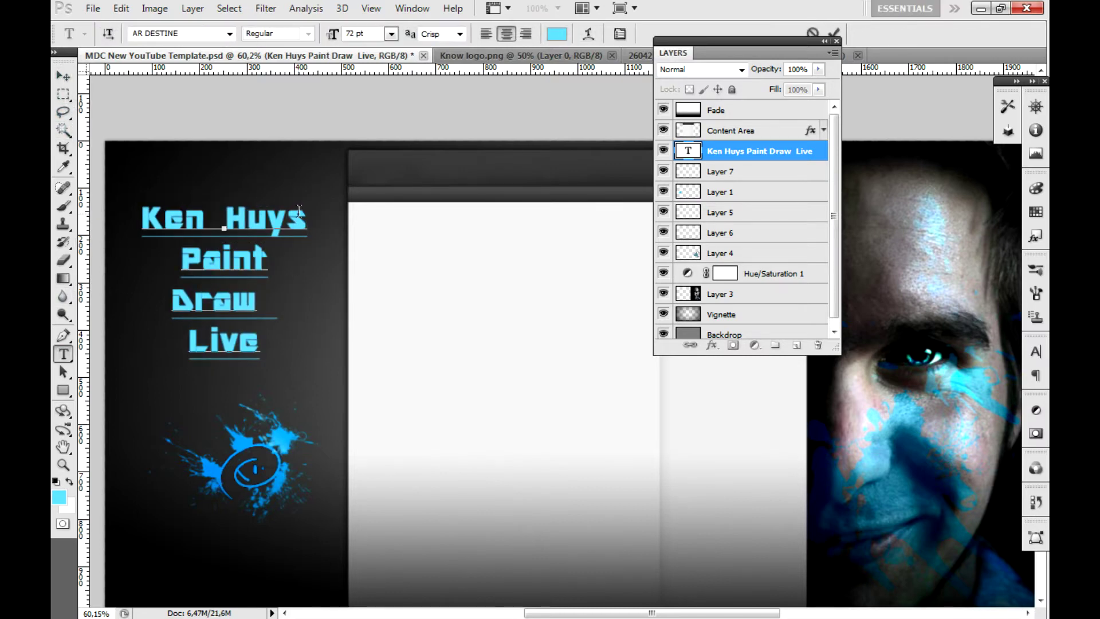
{"action": "key", "text": "Return"}
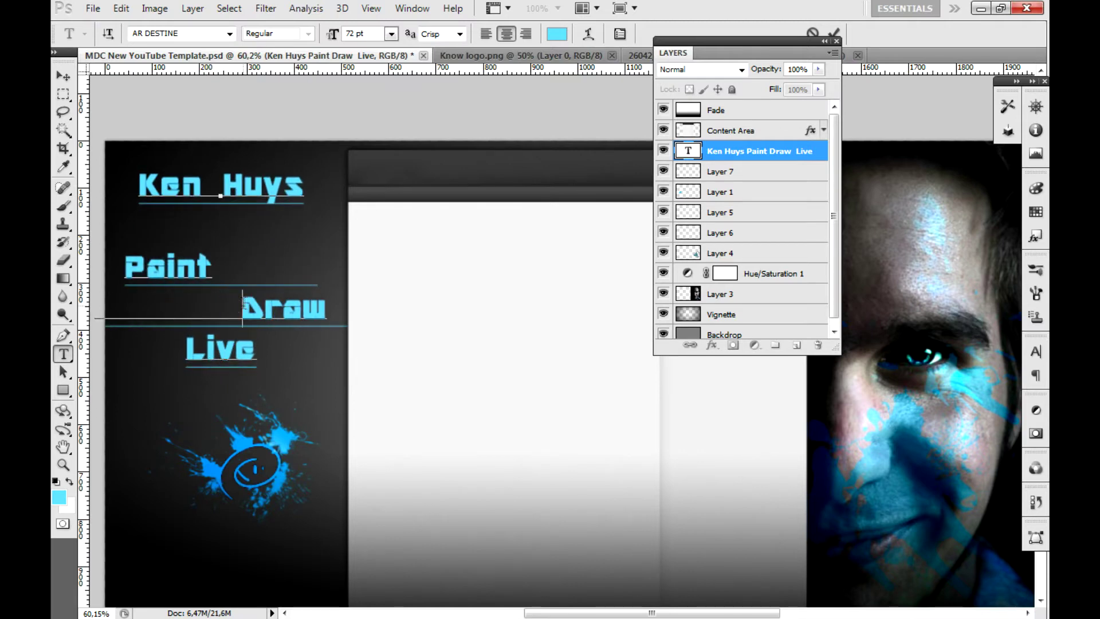
{"action": "left_click", "coordinate": [266, 340]}
{"action": "left_click_drag", "start_coordinate": [213, 266], "coordinate": [133, 224]}
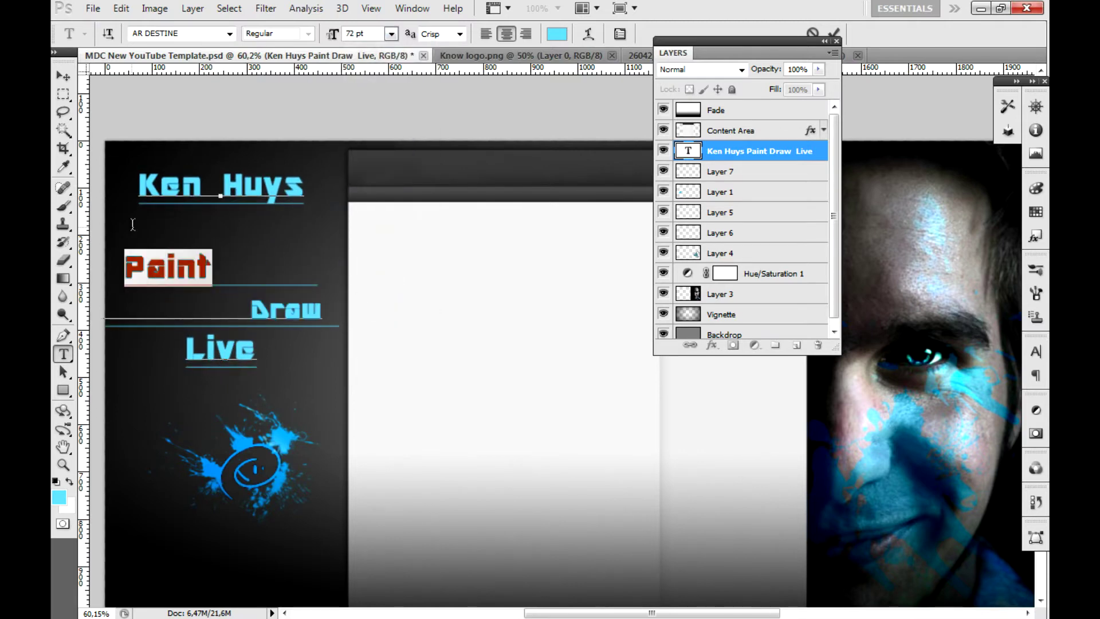
{"action": "left_click", "coordinate": [269, 344]}
{"action": "key", "text": "Return"}
{"action": "key", "text": "BackSpace"}
{"action": "key", "text": "BackSpace"}
{"action": "key", "text": "BackSpace"}
{"action": "key", "text": "BackSpace"}
{"action": "key", "text": "BackSpace"}
{"action": "key", "text": "BackSpace"}
{"action": "key", "text": "BackSpace"}
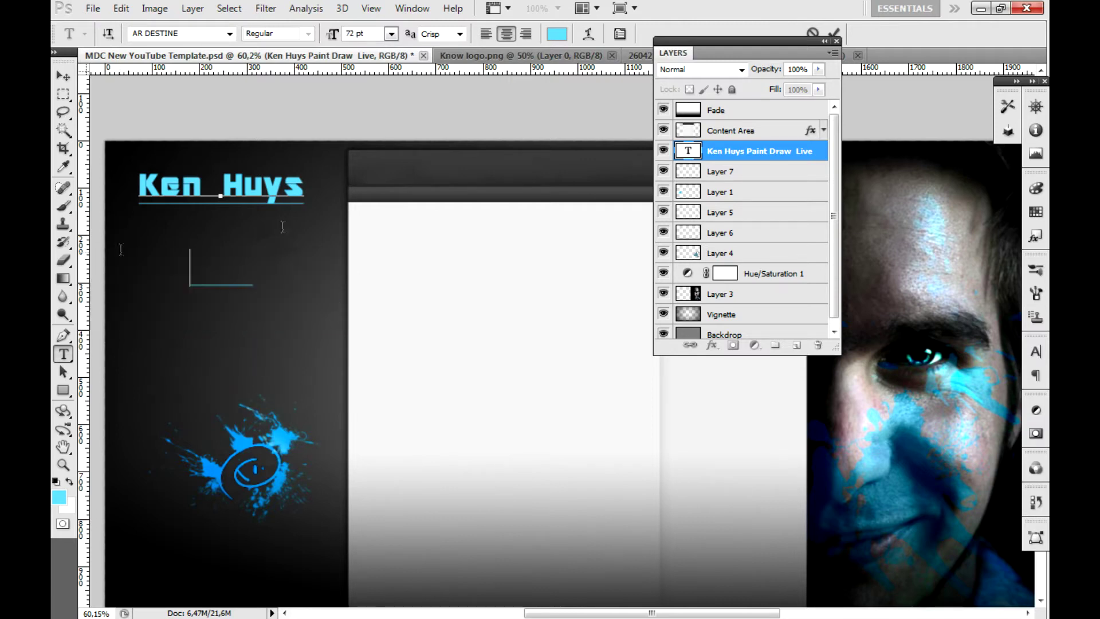
{"action": "left_click", "coordinate": [63, 95]}
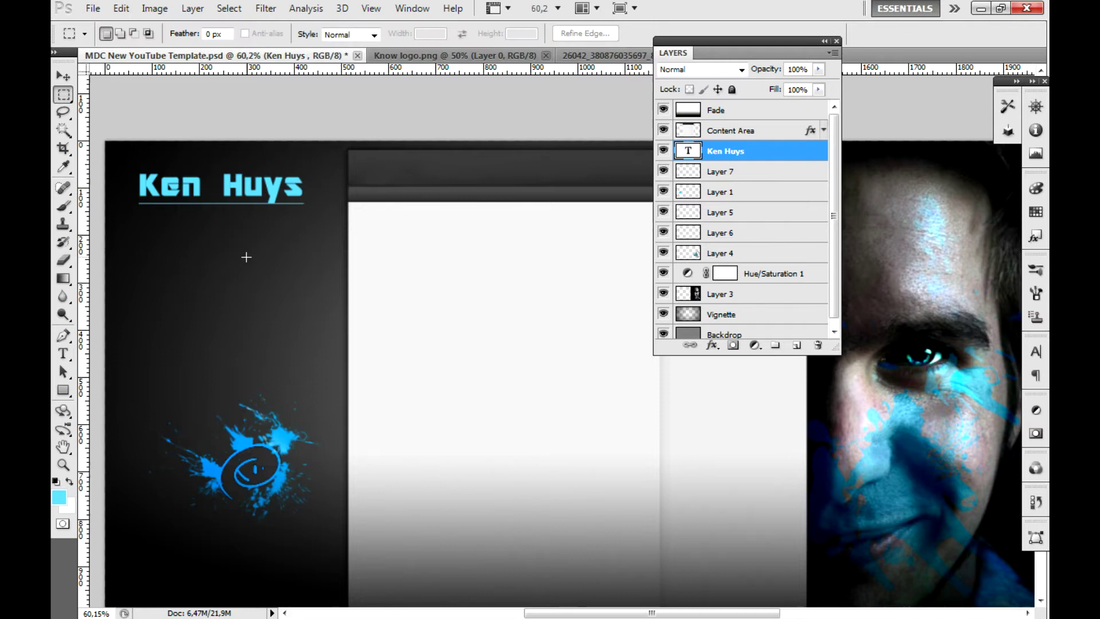
Rasterize the name text layer with Rasterize Type from its layer menu
{"action": "double_click", "coordinate": [695, 152]}
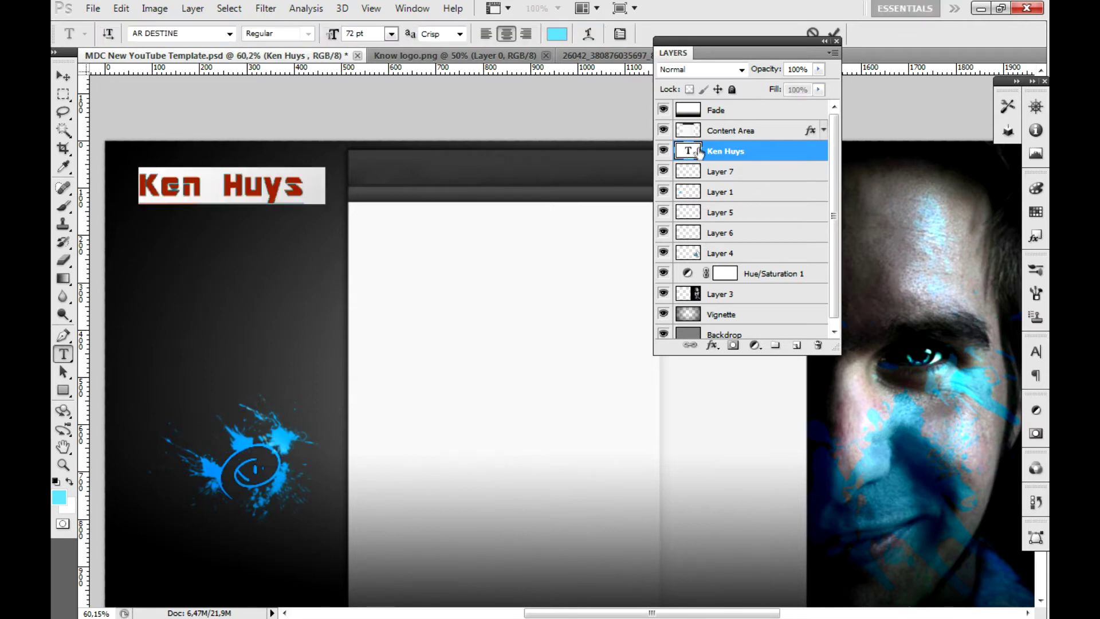
{"action": "right_click", "coordinate": [707, 152]}
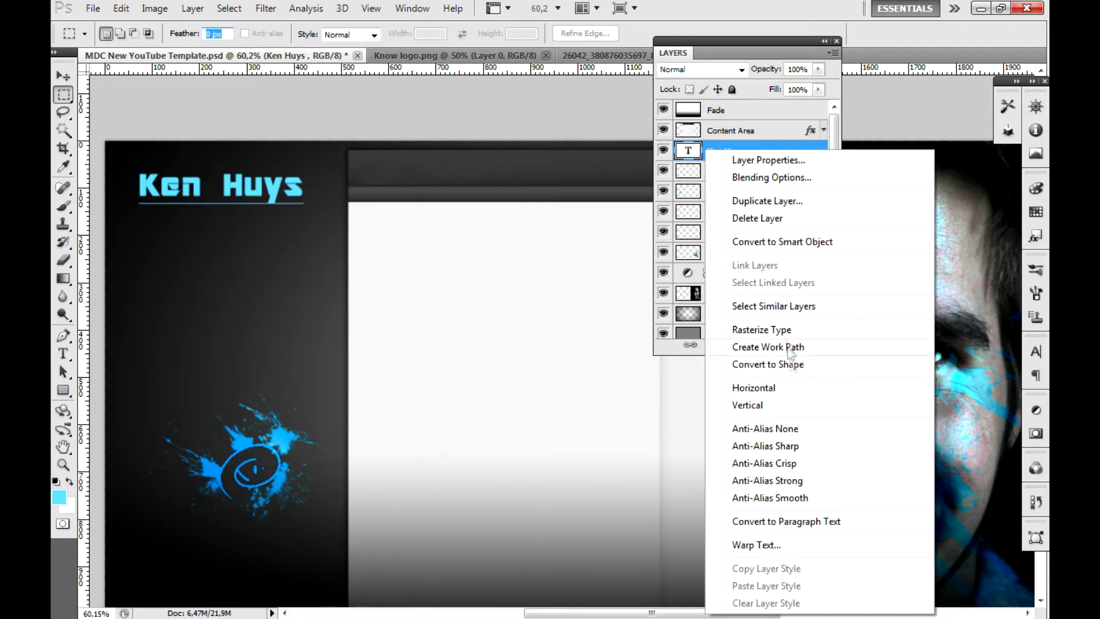
{"action": "left_click", "coordinate": [795, 364]}
{"action": "right_click", "coordinate": [690, 154]}
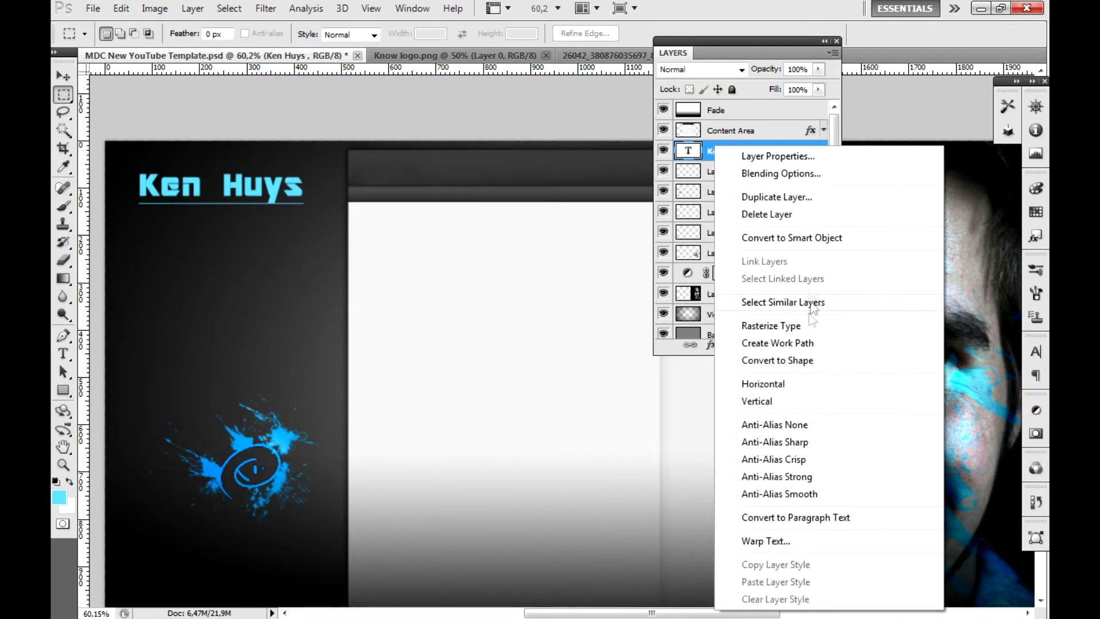
{"action": "left_click", "coordinate": [770, 326]}
{"action": "left_click", "coordinate": [63, 260]}
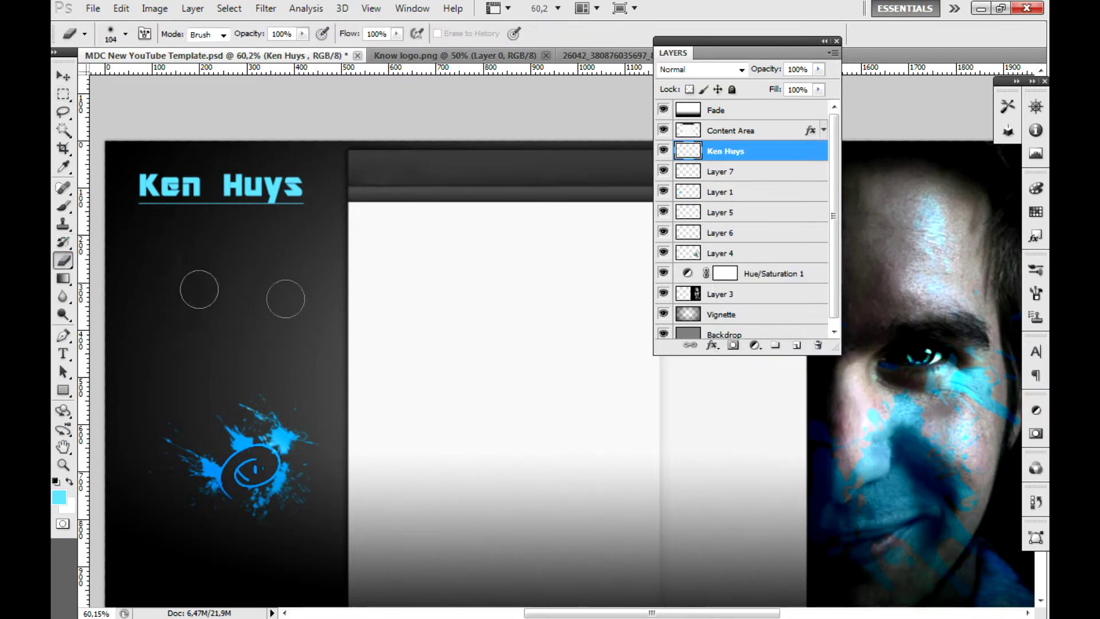
Revert a ragged test erase in History, then erase only the thin underline beneath the name
{"action": "left_click_drag", "start_coordinate": [147, 208], "coordinate": [256, 212]}
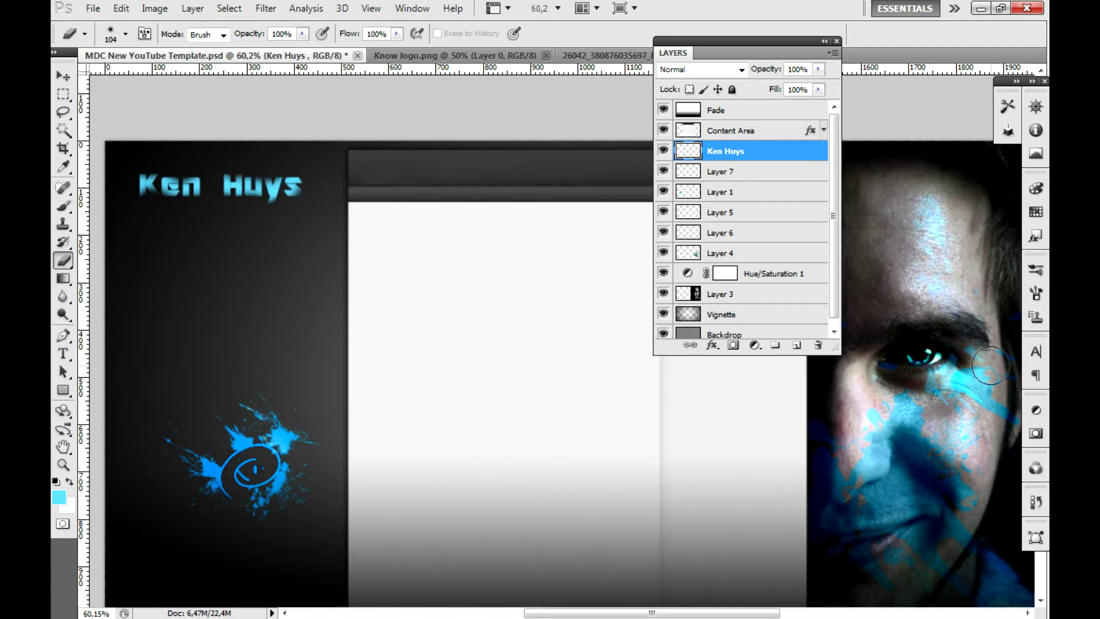
{"action": "left_click_drag", "start_coordinate": [1035, 351], "coordinate": [1008, 413]}
{"action": "left_click", "coordinate": [1036, 108]}
{"action": "left_click", "coordinate": [876, 206]}
{"action": "left_click_drag", "start_coordinate": [265, 206], "coordinate": [282, 209]}
{"action": "key", "text": "t"}
{"action": "left_click", "coordinate": [168, 274]}
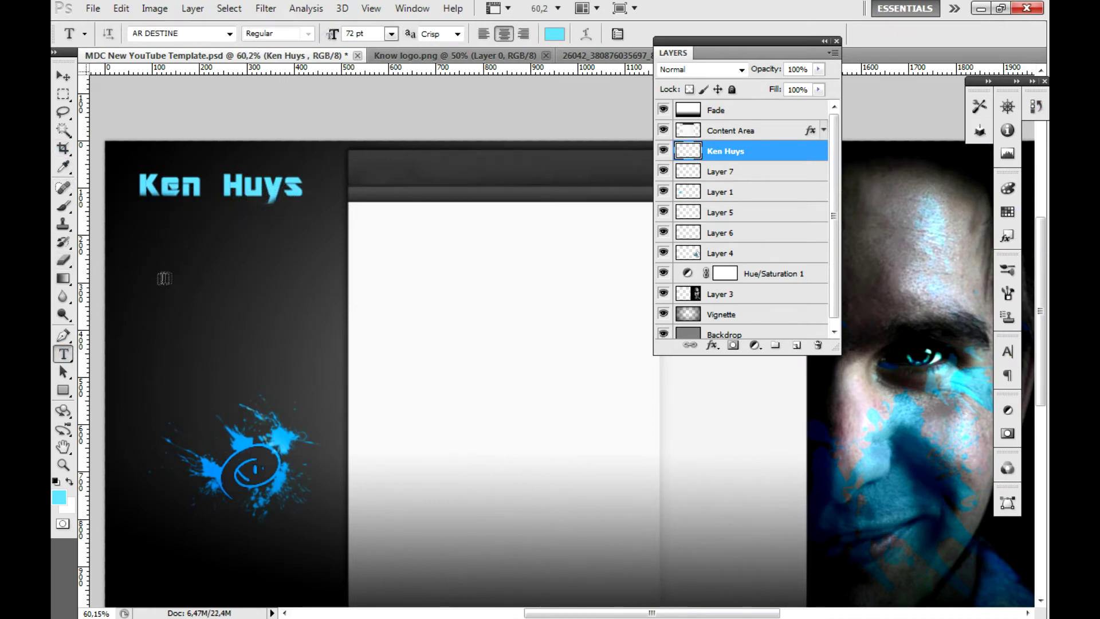
Add the text 'See' at 48 pt below the name and commit it
{"action": "type", "text": "See"}
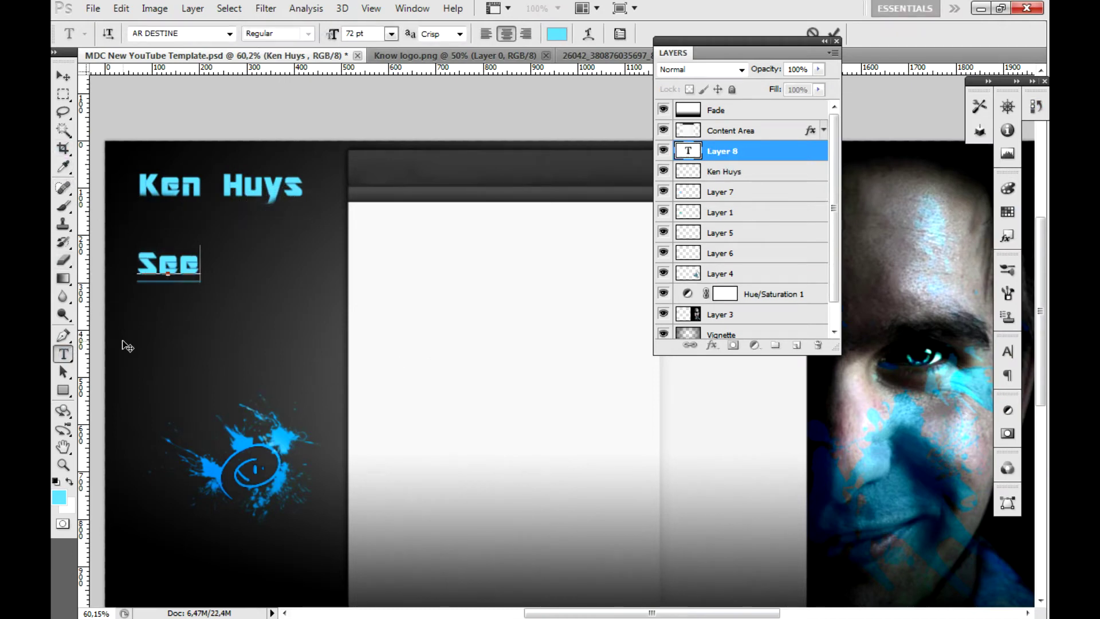
{"action": "key", "text": "shift+Left"}
{"action": "key", "text": "shift+Left"}
{"action": "key", "text": "shift+Left"}
{"action": "left_click", "coordinate": [391, 33]}
{"action": "left_click", "coordinate": [381, 272]}
{"action": "left_click_drag", "start_coordinate": [202, 221], "coordinate": [175, 255]}
{"action": "left_click", "coordinate": [392, 33]}
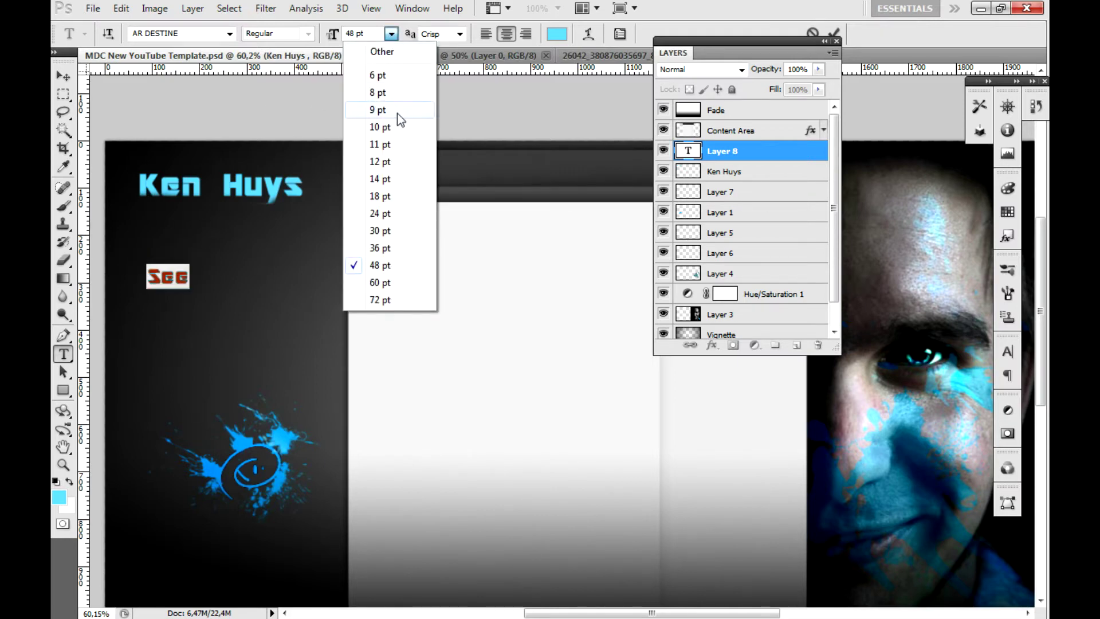
{"action": "left_click_drag", "start_coordinate": [172, 277], "coordinate": [189, 240]}
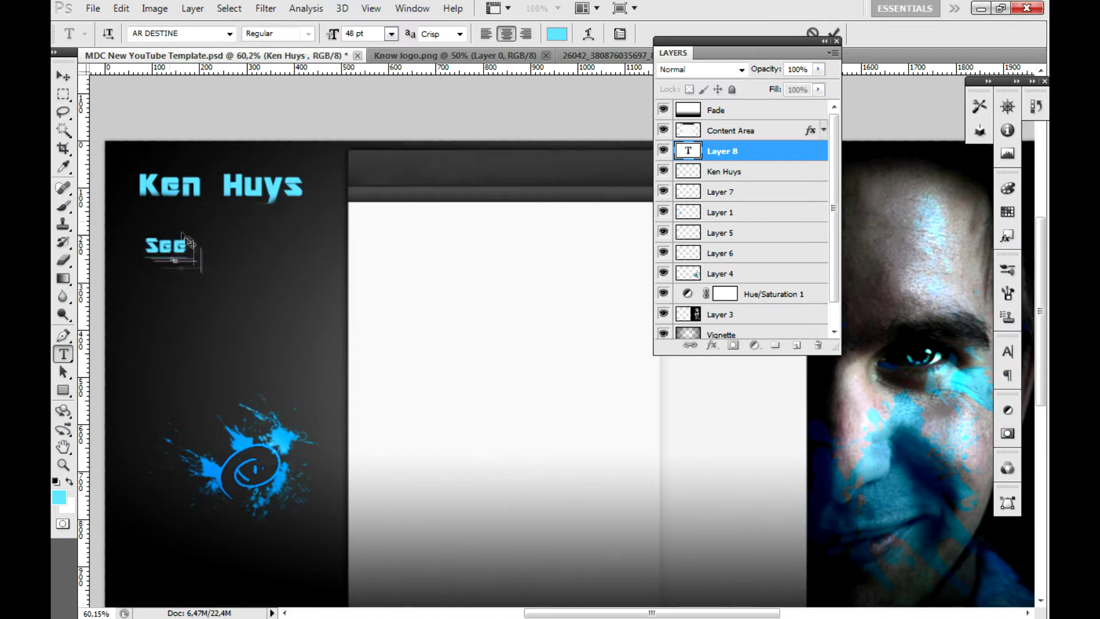
{"action": "right_click", "coordinate": [196, 172]}
{"action": "right_click", "coordinate": [150, 186]}
{"action": "left_click", "coordinate": [719, 153]}
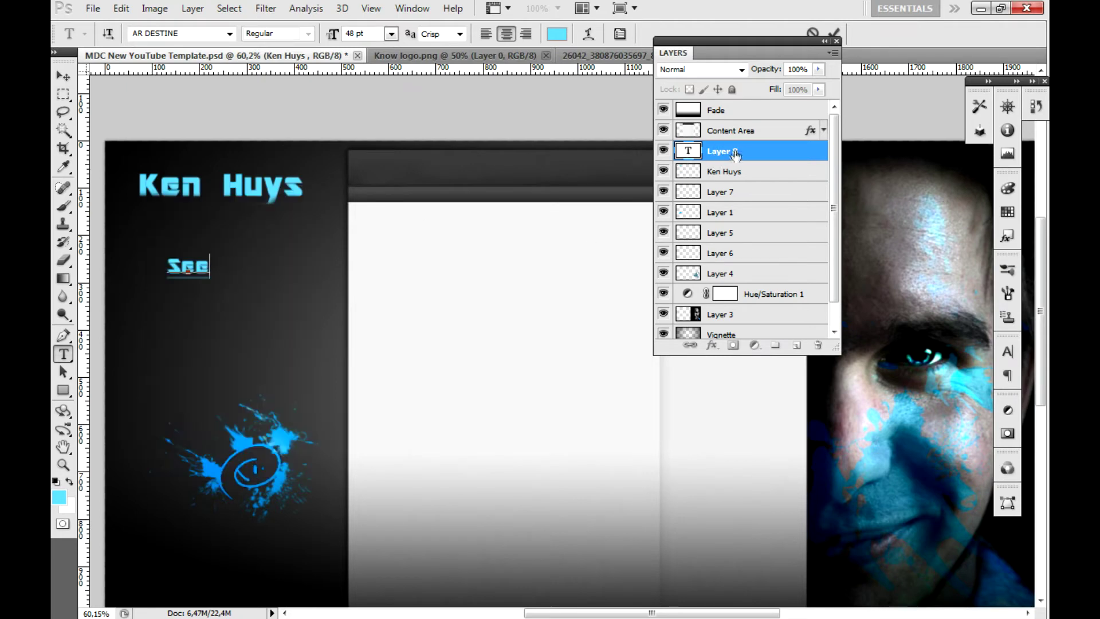
Reposition the name and 'See' layers so the name sits at top left above 'See'
{"action": "key", "text": "v"}
{"action": "left_click", "coordinate": [710, 198]}
{"action": "left_click_drag", "start_coordinate": [275, 186], "coordinate": [263, 427]}
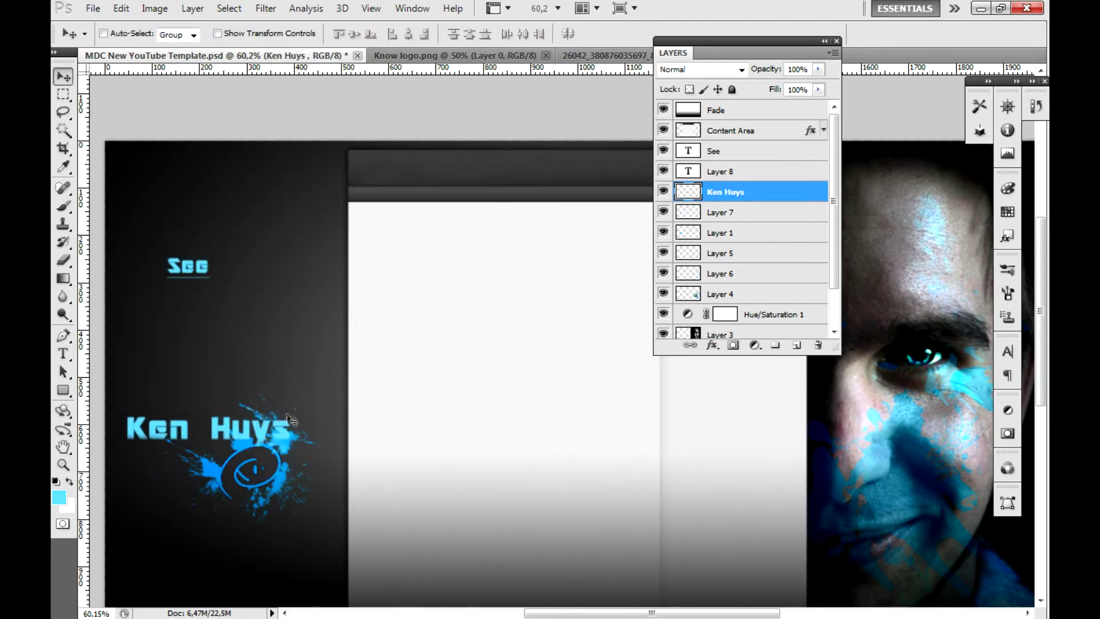
{"action": "left_click_drag", "start_coordinate": [264, 427], "coordinate": [255, 427]}
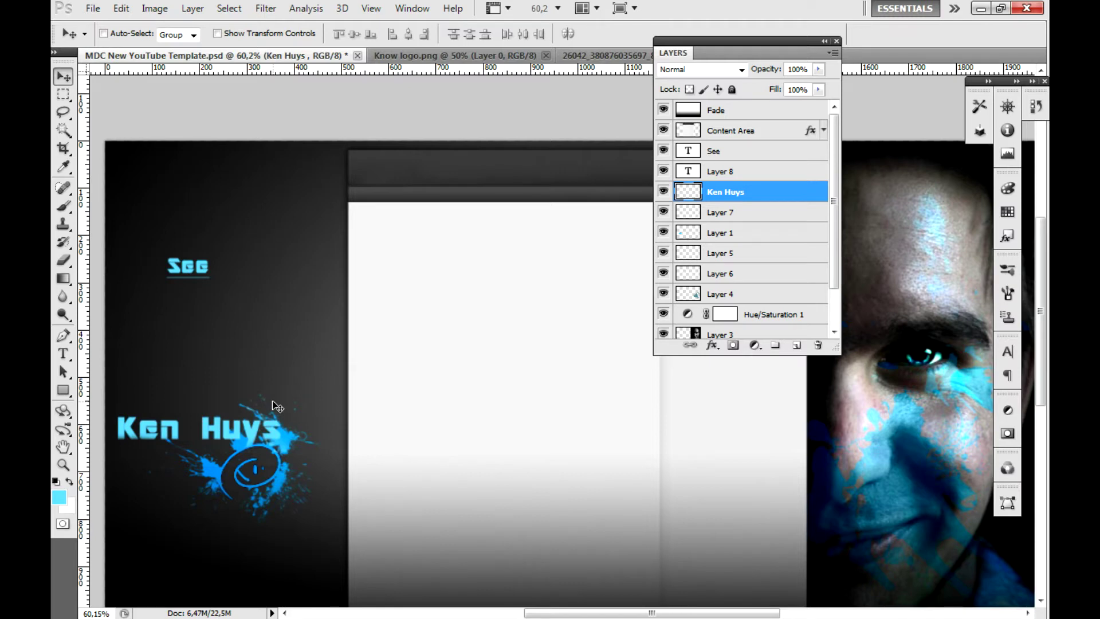
{"action": "mouse_move", "coordinate": [273, 402]}
{"action": "left_mouse_down"}
{"action": "mouse_move", "coordinate": [290, 407]}
{"action": "mouse_move", "coordinate": [286, 394]}
{"action": "left_mouse_up"}
{"action": "left_click", "coordinate": [187, 265], "text": "ctrl"}
{"action": "left_click_drag", "start_coordinate": [188, 265], "coordinate": [191, 224]}
{"action": "right_click", "coordinate": [217, 439]}
{"action": "key", "text": "Escape"}
{"action": "left_click", "coordinate": [240, 397], "text": "ctrl"}
{"action": "left_click_drag", "start_coordinate": [241, 397], "coordinate": [275, 145]}
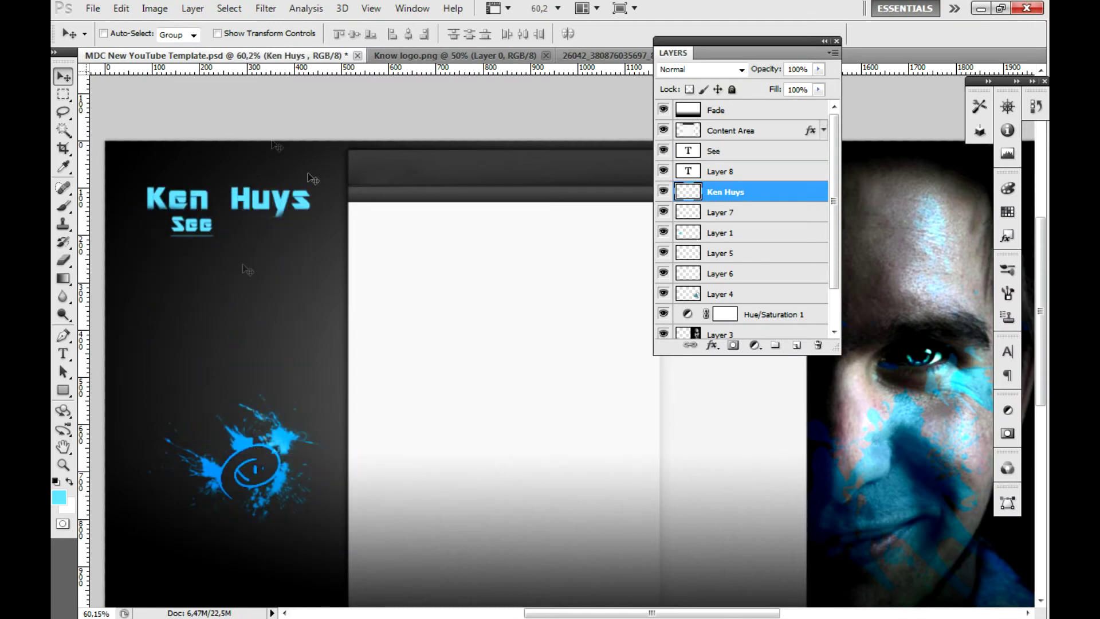
Paint a small cyan splatter beside the name with a splatter brush
{"action": "key", "text": "b"}
{"action": "right_click", "coordinate": [312, 289]}
{"action": "left_click", "coordinate": [318, 221]}
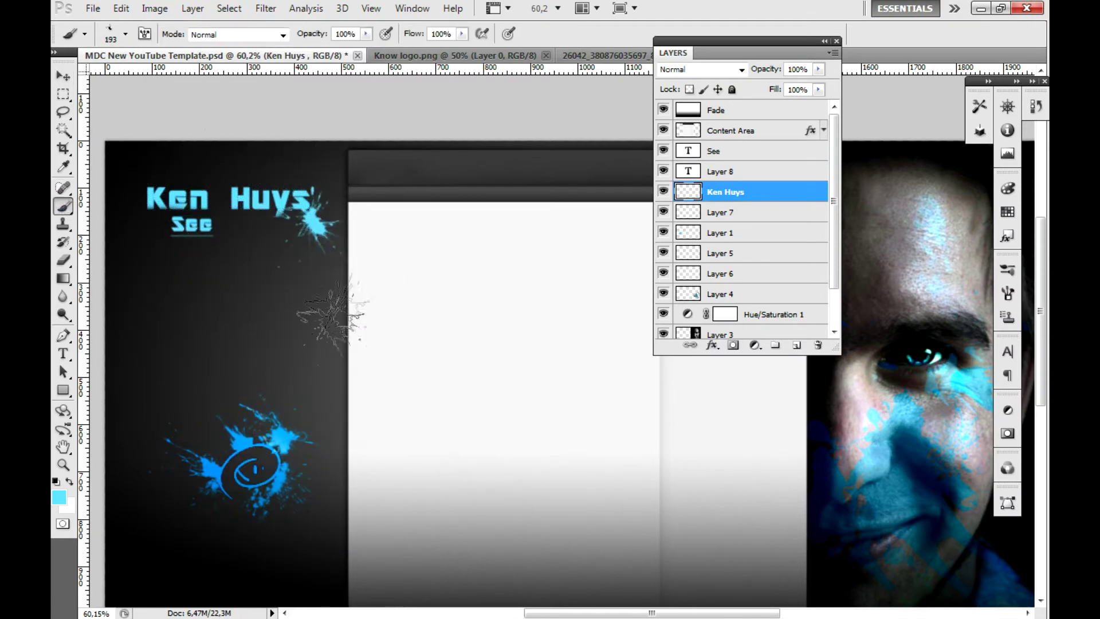
Stamp a splatter near the name, then shrink the splatter brush to 187 px
{"action": "right_click", "coordinate": [329, 364]}
{"action": "left_click", "coordinate": [381, 456]}
{"action": "right_click", "coordinate": [320, 300]}
{"action": "left_click", "coordinate": [316, 407]}
{"action": "left_click", "coordinate": [138, 149]}
{"action": "right_click", "coordinate": [237, 220]}
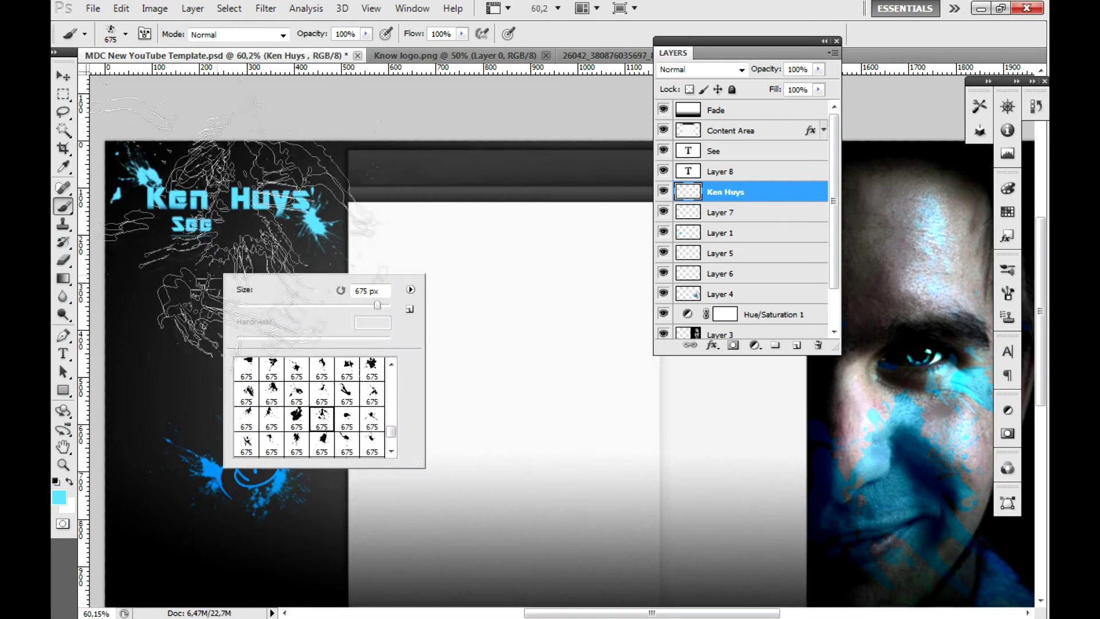
{"action": "left_click_drag", "start_coordinate": [238, 237], "coordinate": [225, 229]}
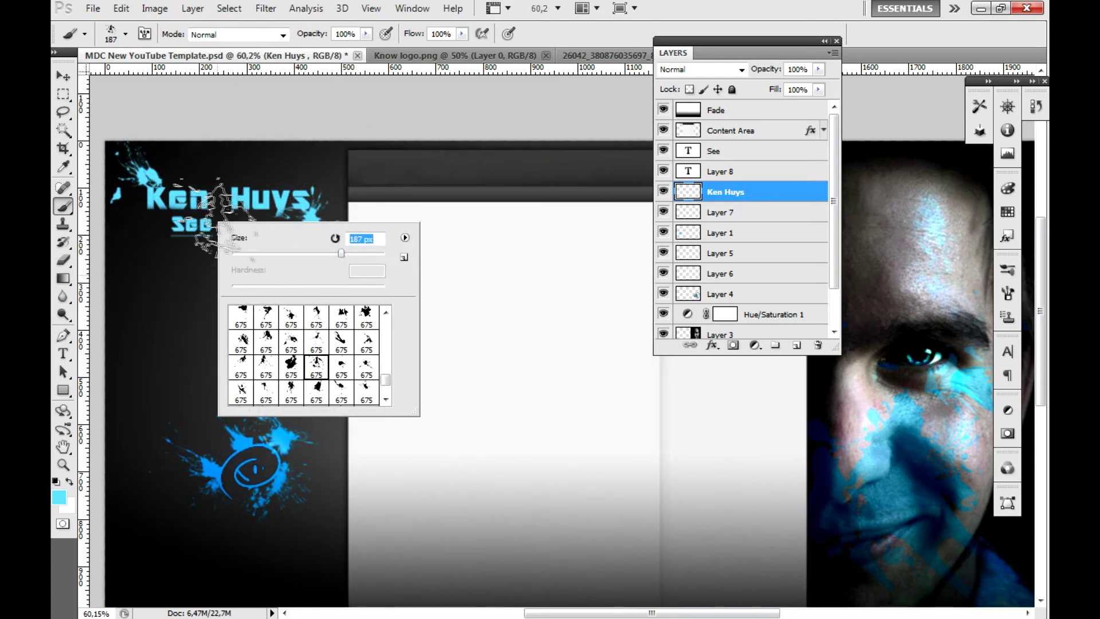
{"action": "key", "text": "Return"}
{"action": "scroll", "coordinate": [355, 407], "scroll_direction": "up", "scroll_amount": 1}
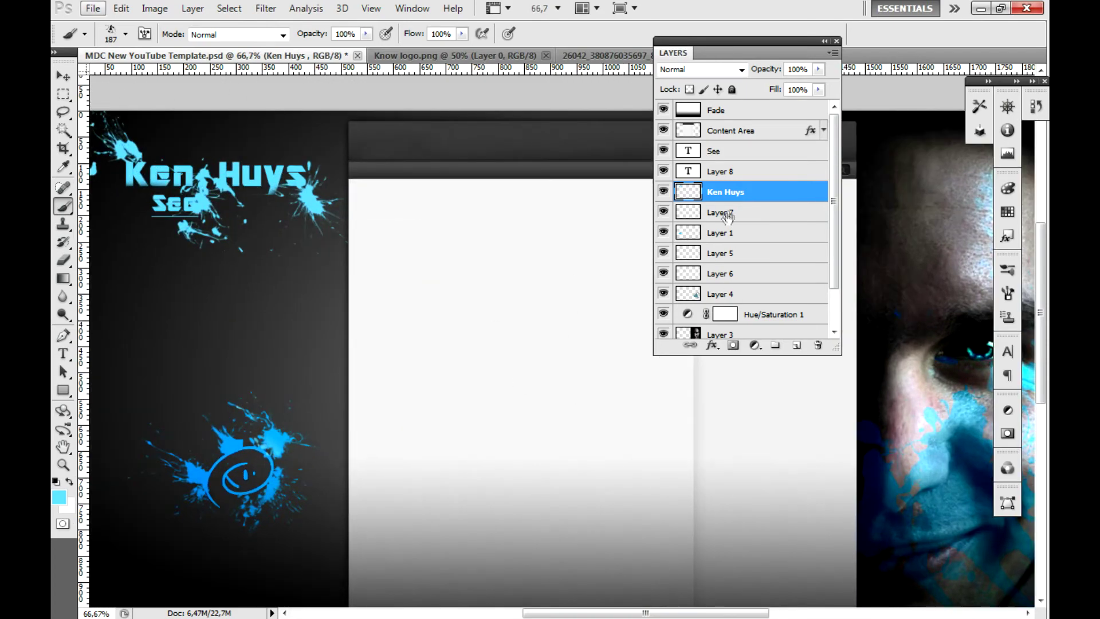
Reduce the splatter brush to 176 px, undoing and restoring the stamp near the name
{"action": "left_click", "coordinate": [1036, 107]}
{"action": "right_click", "coordinate": [271, 304]}
{"action": "key", "text": "ctrl+z"}
{"action": "left_click_drag", "start_coordinate": [392, 334], "coordinate": [383, 335]}
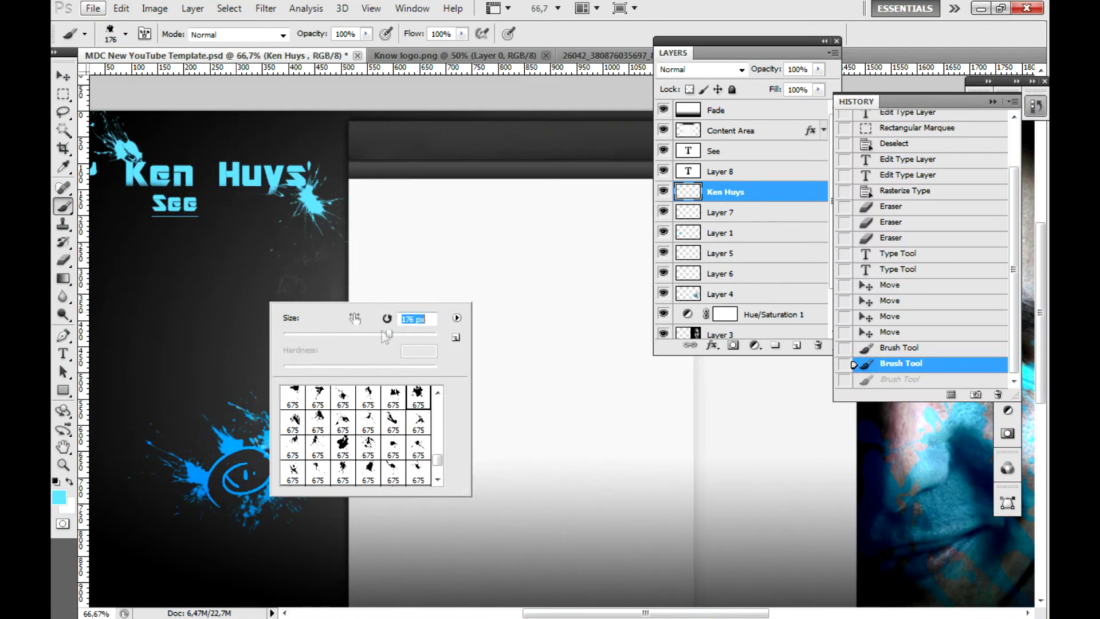
{"action": "key", "text": "ctrl+z"}
{"action": "key", "text": "Return"}
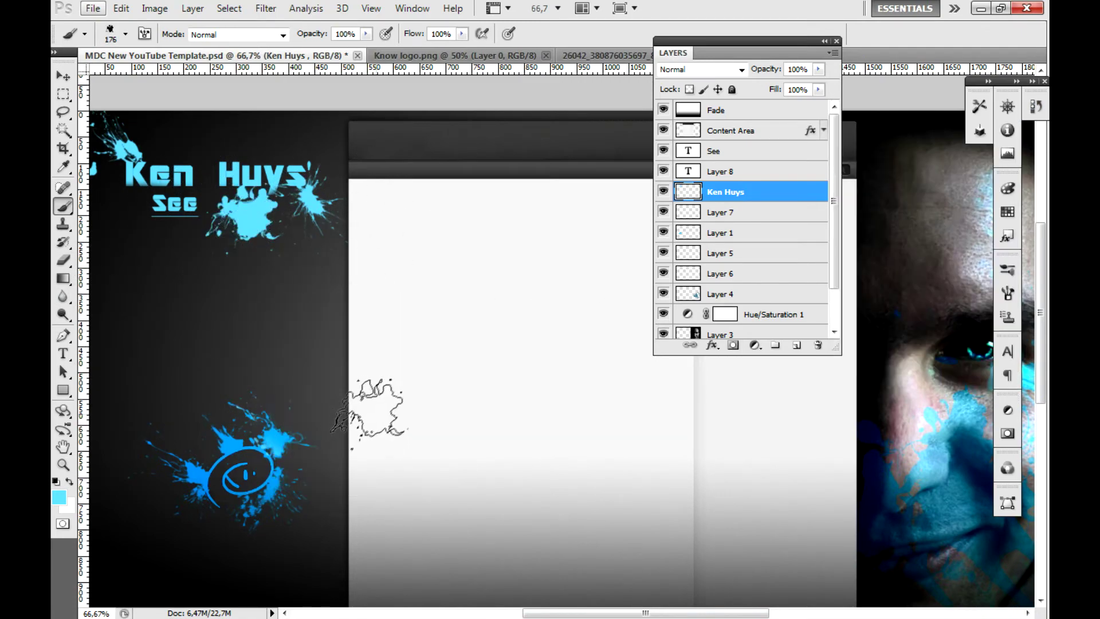
{"action": "key", "text": "h"}
{"action": "left_click_drag", "start_coordinate": [369, 382], "coordinate": [372, 381]}
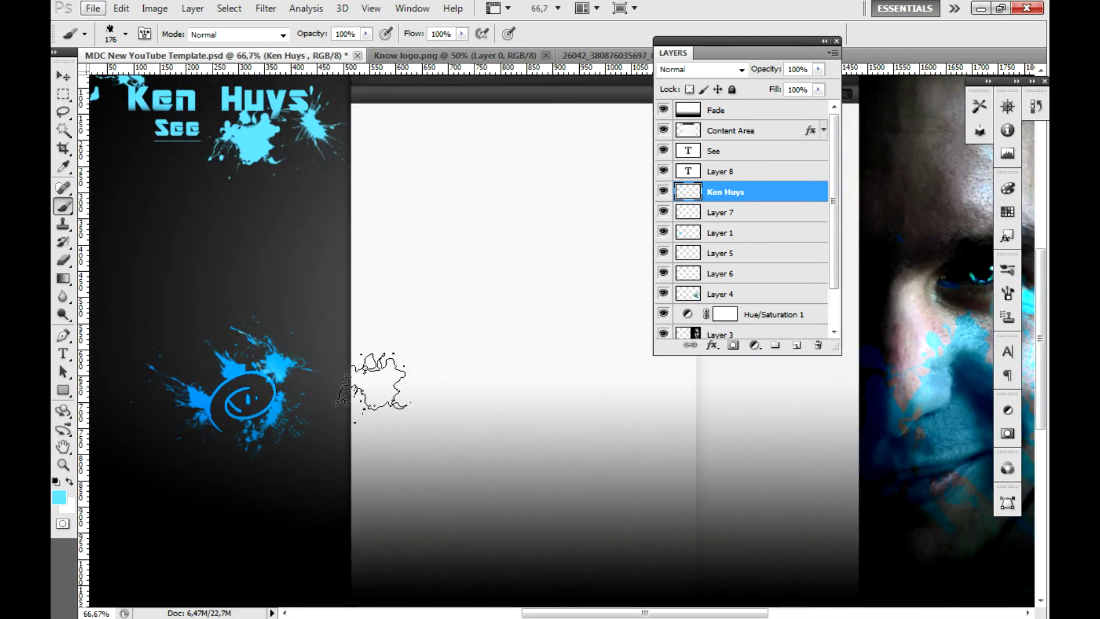
{"action": "scroll", "coordinate": [369, 383], "scroll_direction": "down", "scroll_amount": 1, "text": "alt"}
Stamp a large cyan splatter above the name title, checking it via History
{"action": "right_click", "coordinate": [285, 195]}
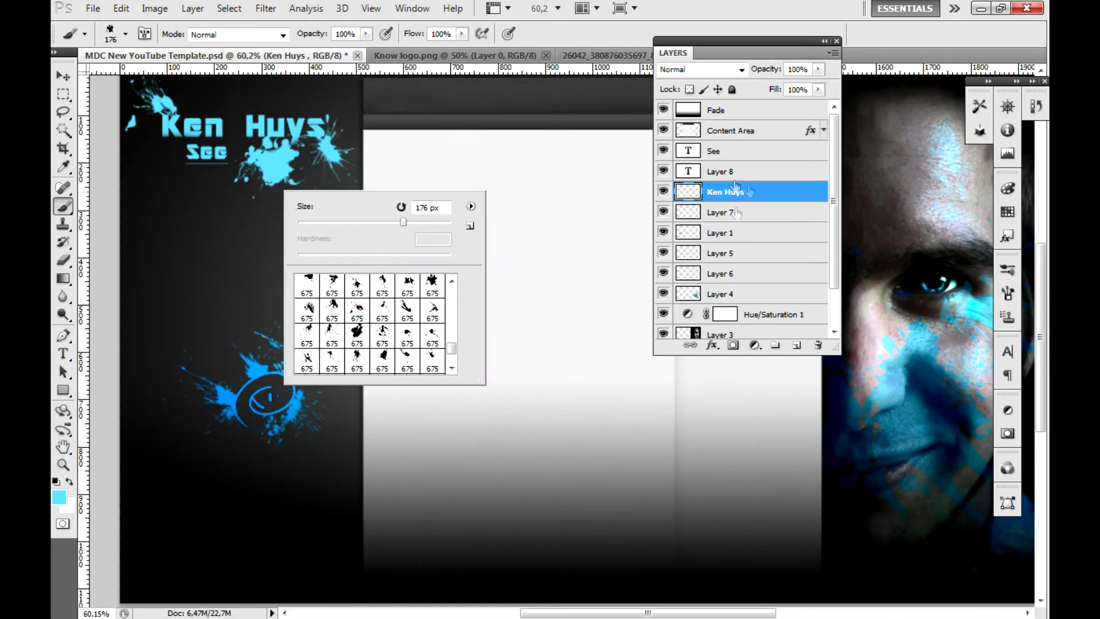
{"action": "left_click", "coordinate": [125, 34]}
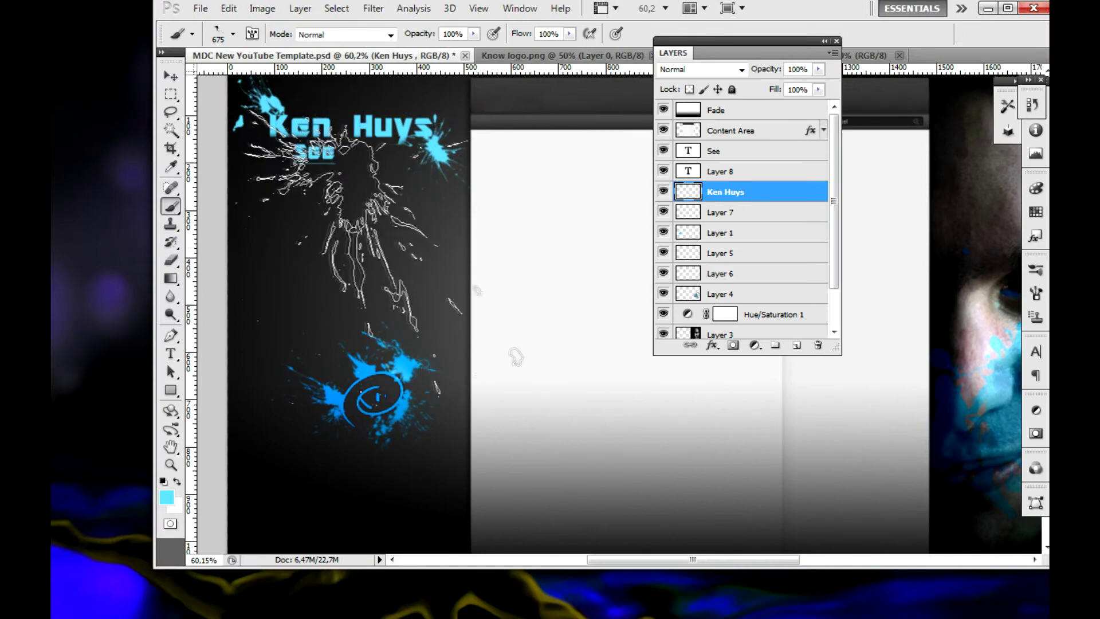
{"action": "left_click", "coordinate": [353, 206]}
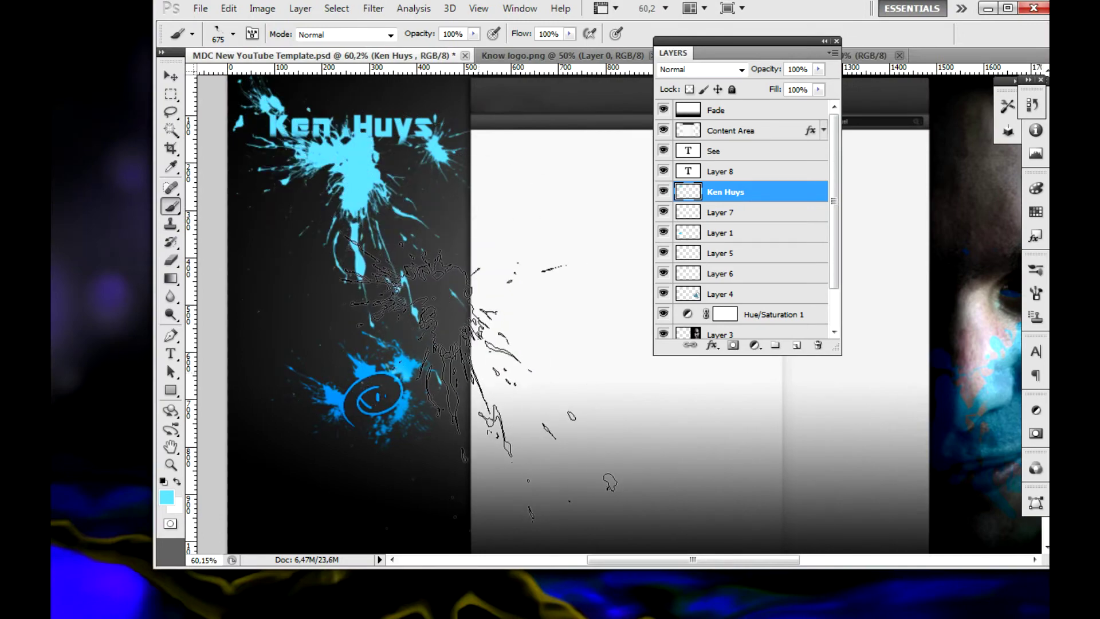
{"action": "left_click", "coordinate": [1032, 104]}
{"action": "left_click", "coordinate": [849, 362]}
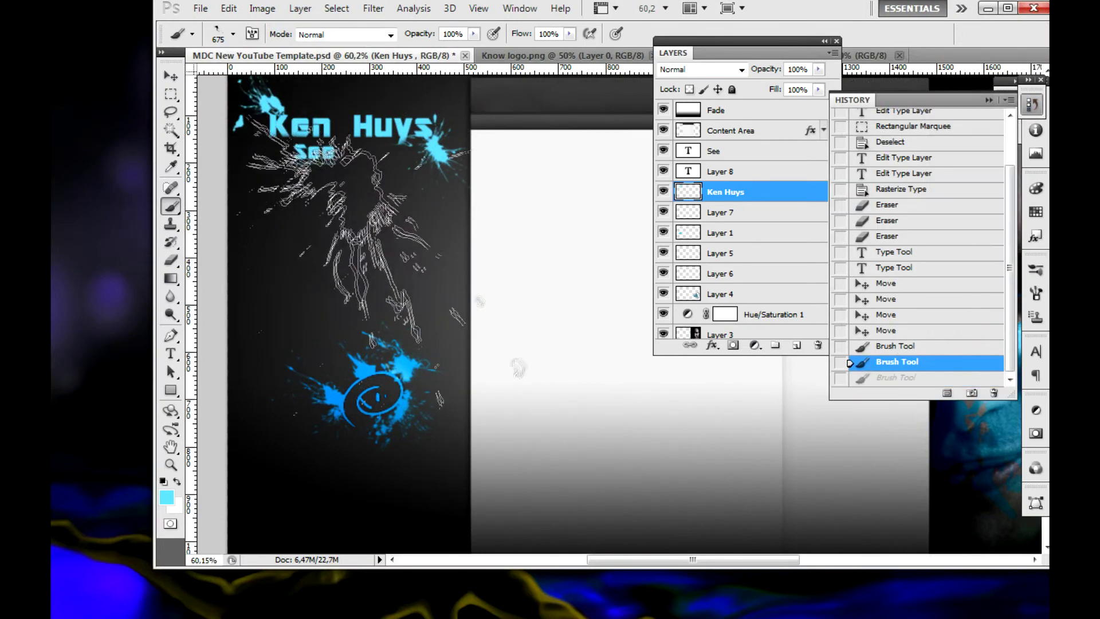
{"action": "left_click", "coordinate": [896, 377]}
Pick a brighter blue and stamp a blue splatter on new Layer 9
{"action": "left_click", "coordinate": [166, 497]}
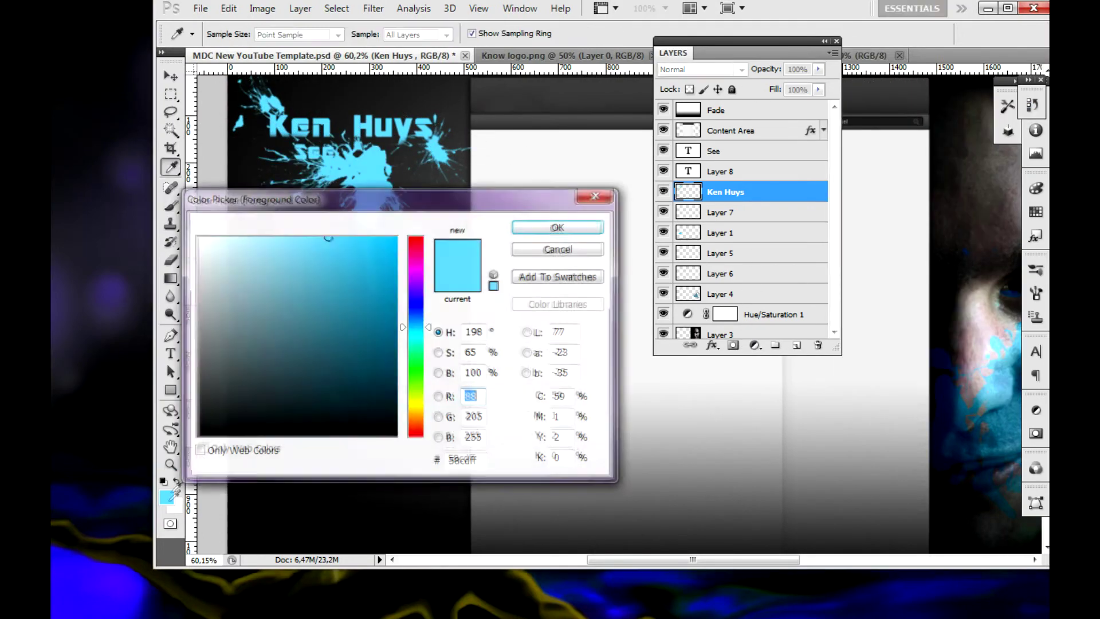
{"action": "left_click", "coordinate": [823, 263]}
{"action": "key", "text": "b"}
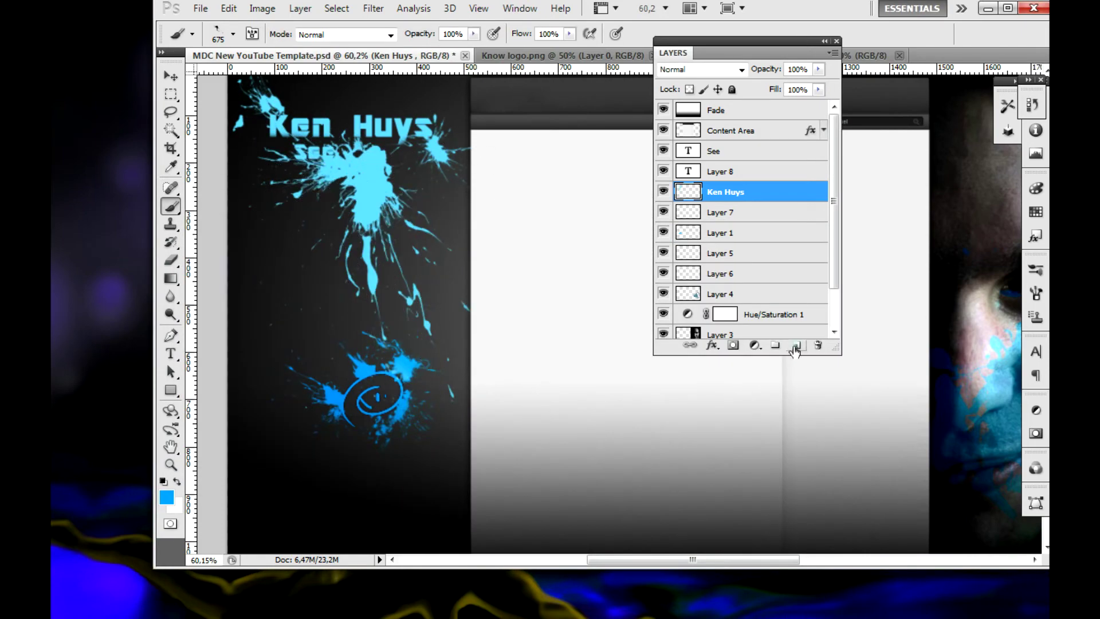
{"action": "left_click", "coordinate": [796, 345]}
{"action": "left_click", "coordinate": [361, 201]}
Erase parts of the blue splatter with the Eraser
{"action": "left_click", "coordinate": [171, 94]}
{"action": "key", "text": "ctrl+t"}
{"action": "key", "text": "Escape"}
{"action": "key", "text": "v"}
{"action": "key", "text": "e"}
{"action": "left_click_drag", "start_coordinate": [372, 189], "coordinate": [407, 149]}
{"action": "right_click", "coordinate": [406, 174]}
{"action": "left_click", "coordinate": [378, 163]}
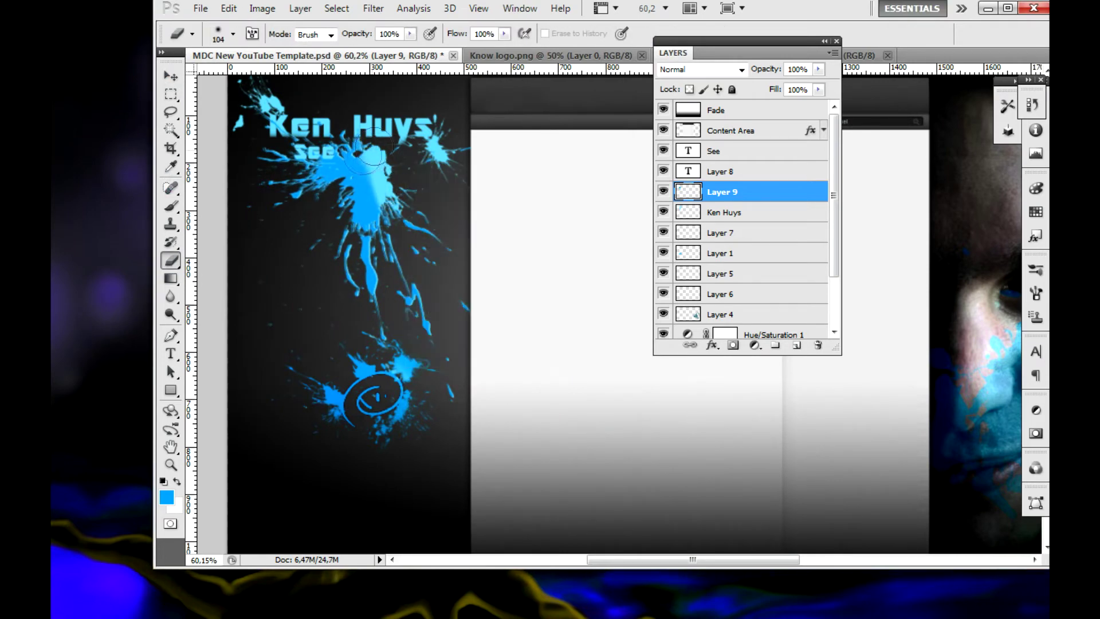
{"action": "left_click_drag", "start_coordinate": [372, 172], "coordinate": [381, 215]}
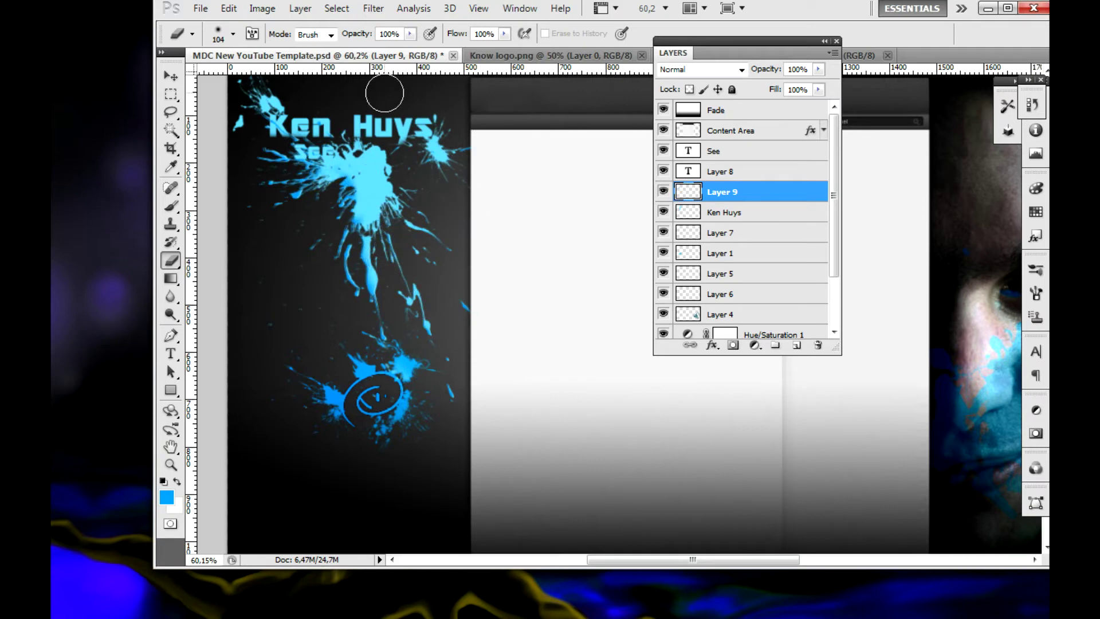
Choose a new splatter brush shape and step History back to the last erase state
{"action": "key", "text": "b"}
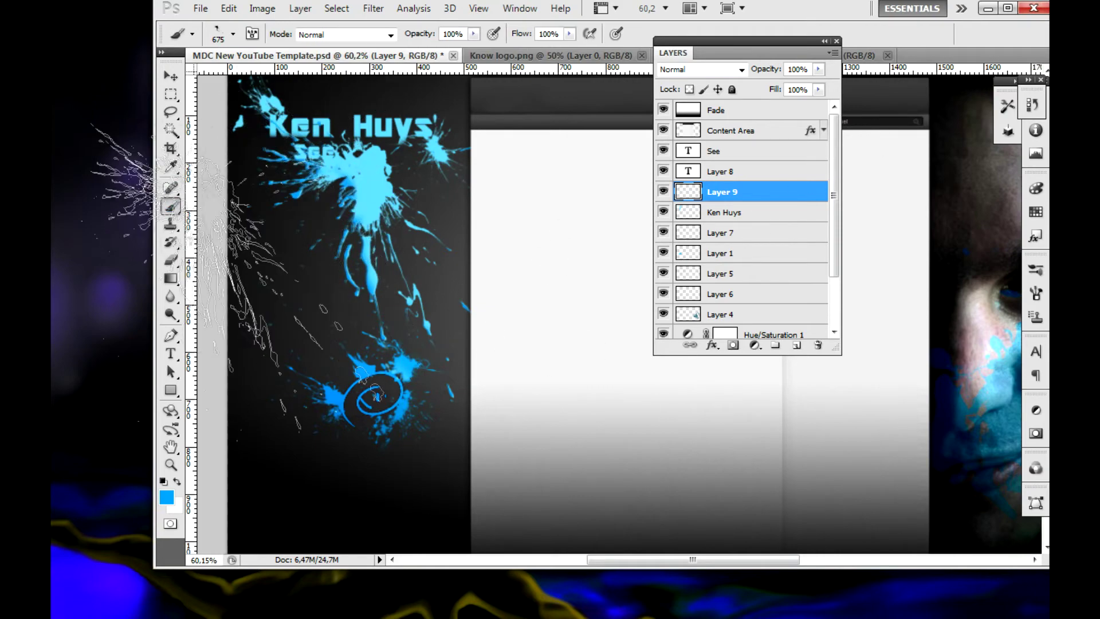
{"action": "left_click", "coordinate": [233, 34]}
{"action": "double_click", "coordinate": [312, 166]}
{"action": "double_click", "coordinate": [355, 412]}
{"action": "left_click", "coordinate": [1033, 105]}
{"action": "left_click", "coordinate": [885, 361]}
{"action": "left_click", "coordinate": [233, 33]}
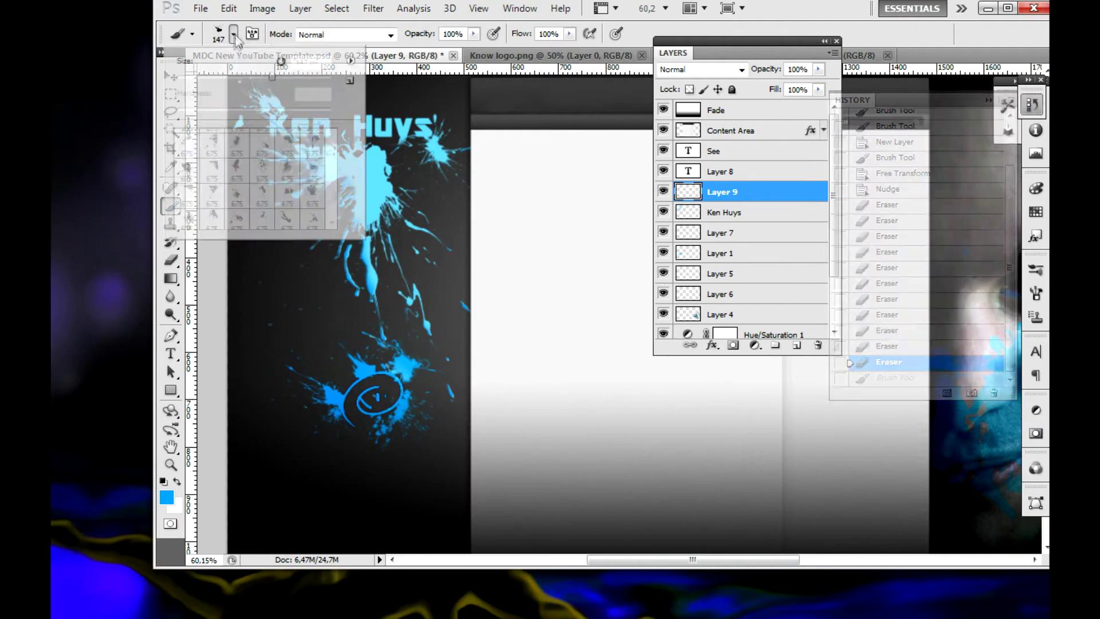
Enlarge the brush to 411 px and test a large blue splatter, then undo it
{"action": "right_click", "coordinate": [320, 339]}
{"action": "left_click_drag", "start_coordinate": [436, 369], "coordinate": [449, 368]}
{"action": "left_click_drag", "start_coordinate": [452, 372], "coordinate": [467, 369]}
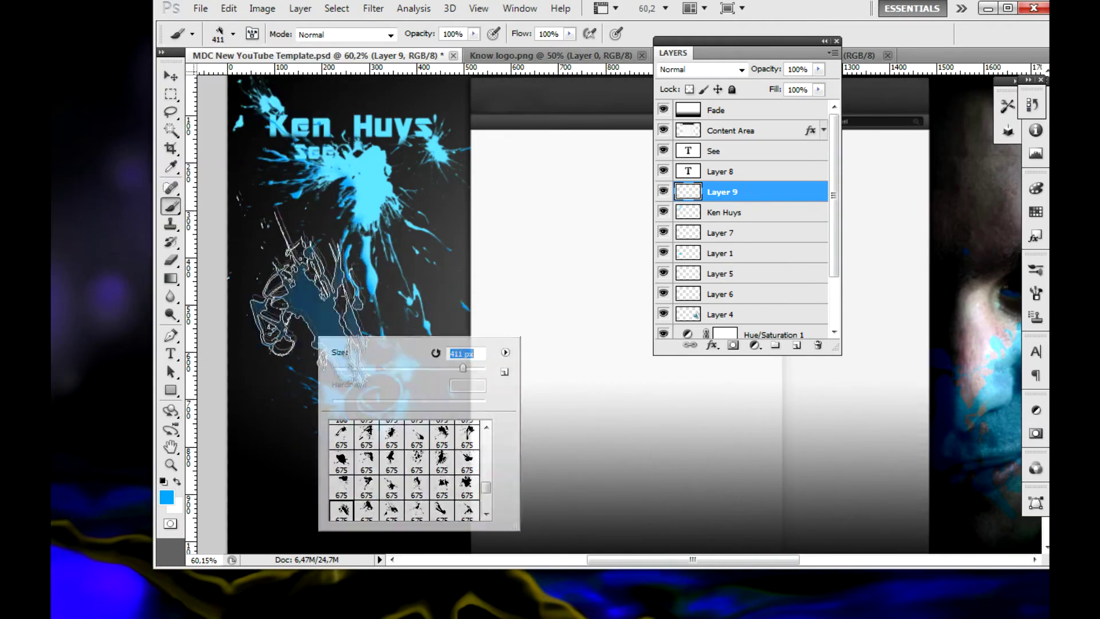
{"action": "left_click", "coordinate": [352, 326]}
{"action": "left_click", "coordinate": [1033, 104]}
{"action": "key", "text": "ctrl+z"}
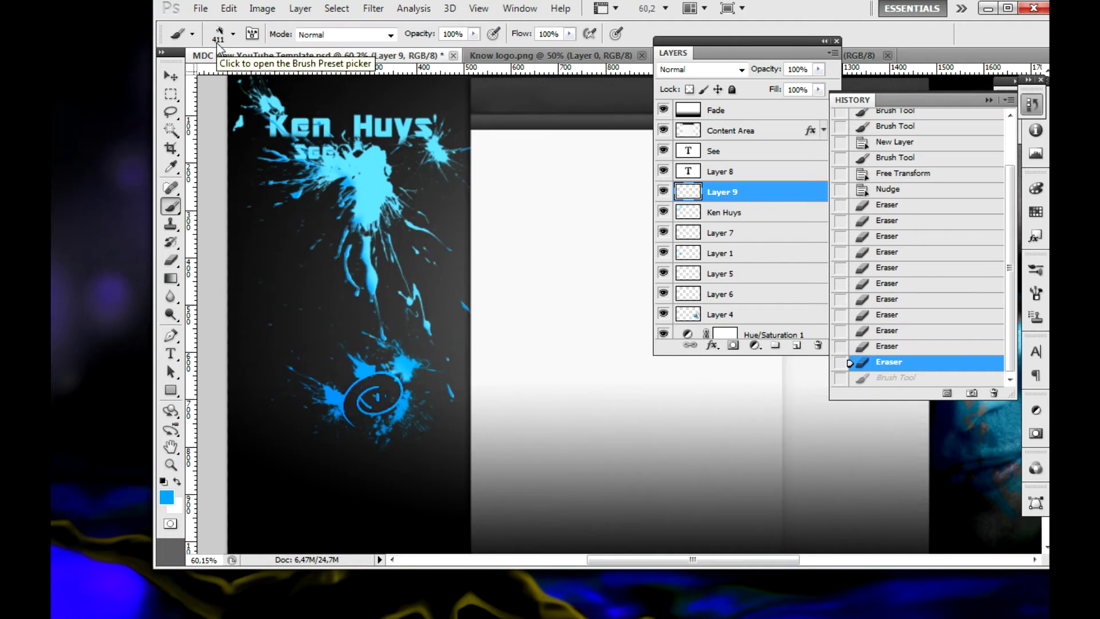
Move the 'See' text down into the splatter
{"action": "key", "text": "v"}
{"action": "left_click", "coordinate": [735, 151]}
{"action": "left_click_drag", "start_coordinate": [291, 161], "coordinate": [311, 218]}
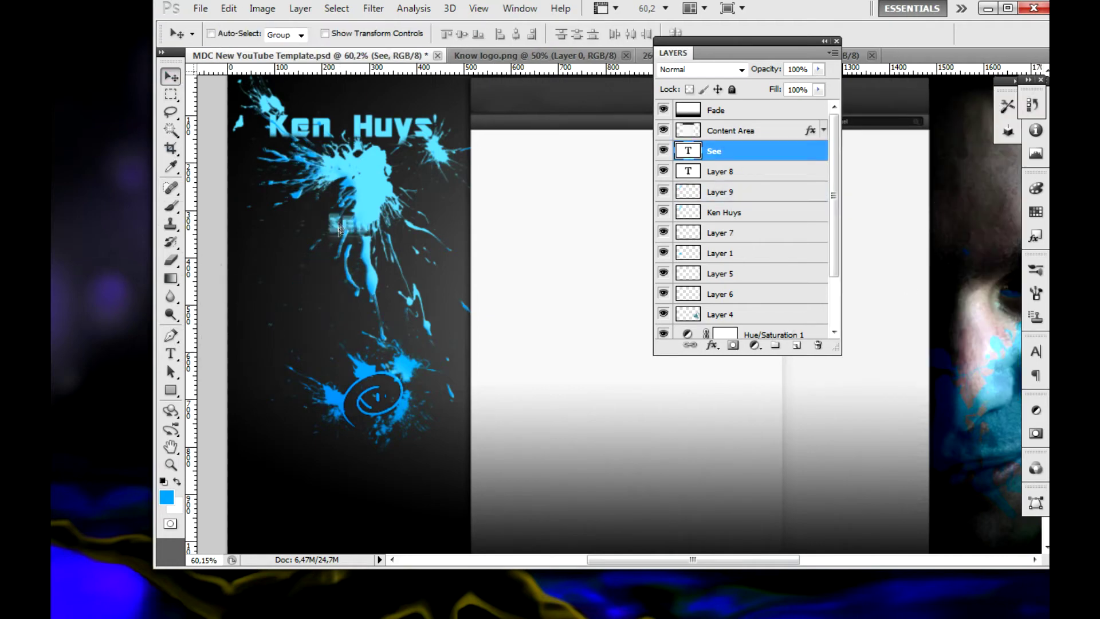
Reposition the Layer 4 blue splatter on the face and nudge the Layer 1 swirl
{"action": "scroll", "coordinate": [439, 275], "scroll_direction": "down", "scroll_amount": 2}
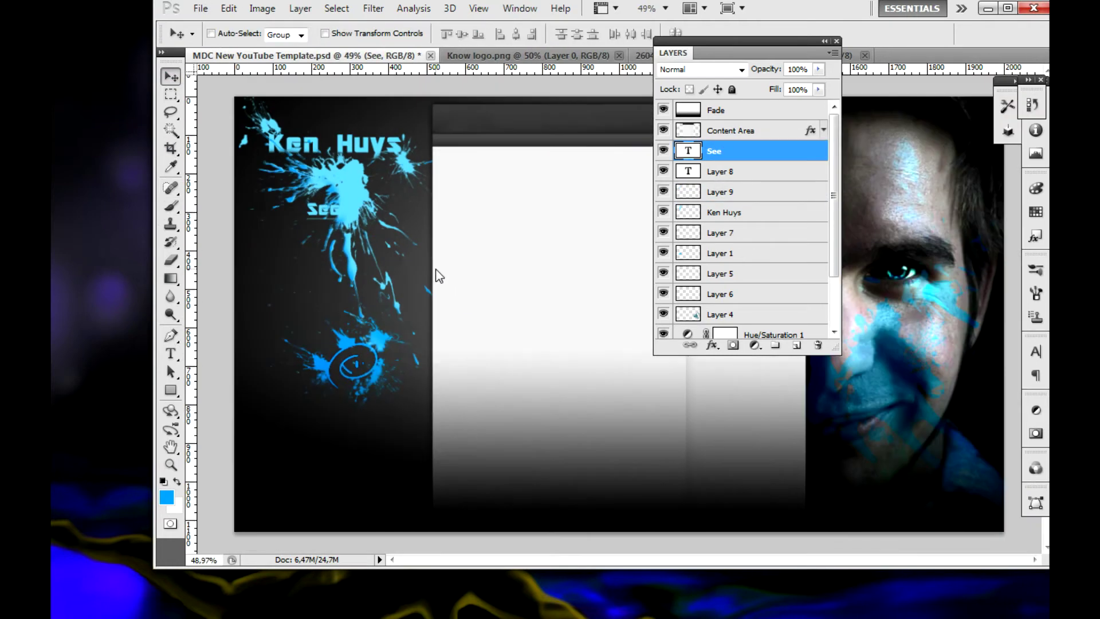
{"action": "left_click", "coordinate": [745, 314]}
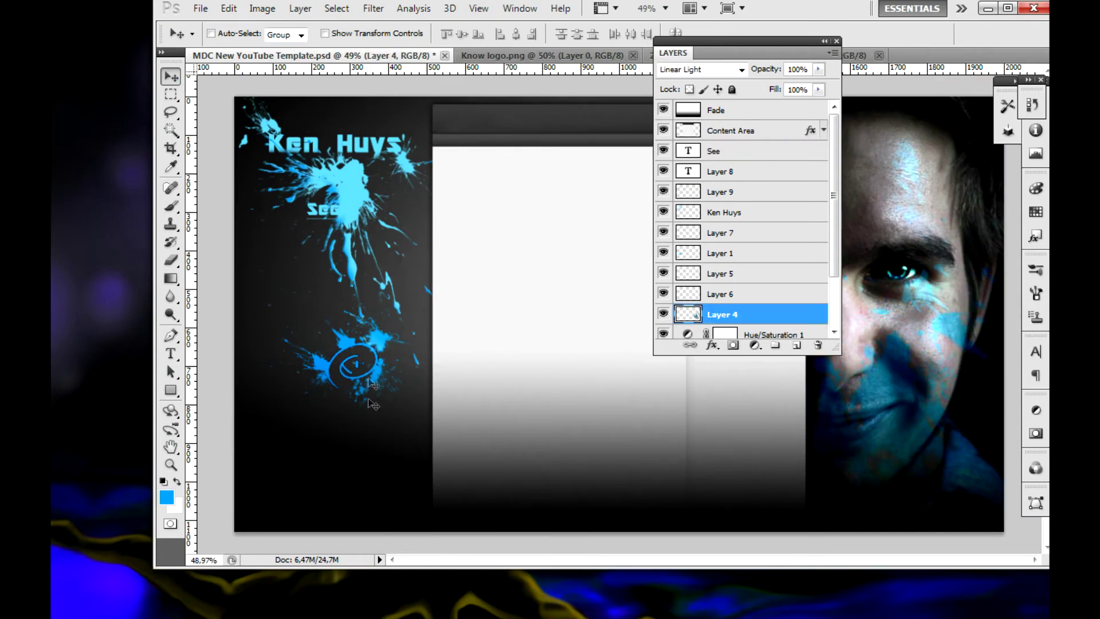
{"action": "left_click_drag", "start_coordinate": [503, 464], "coordinate": [441, 475]}
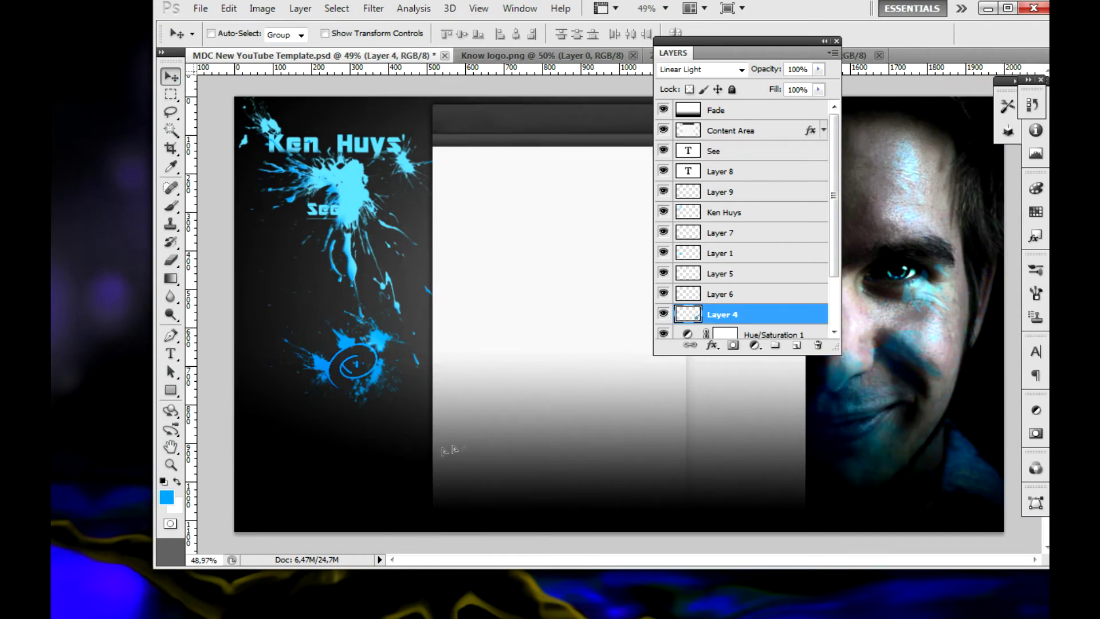
{"action": "left_click", "coordinate": [719, 294]}
{"action": "left_click", "coordinate": [719, 253]}
{"action": "left_click_drag", "start_coordinate": [395, 383], "coordinate": [390, 390]}
Move the name title layer below Layer 7 in the stack and shift it on canvas
{"action": "left_click", "coordinate": [725, 212]}
{"action": "left_click_drag", "start_coordinate": [347, 189], "coordinate": [373, 301]}
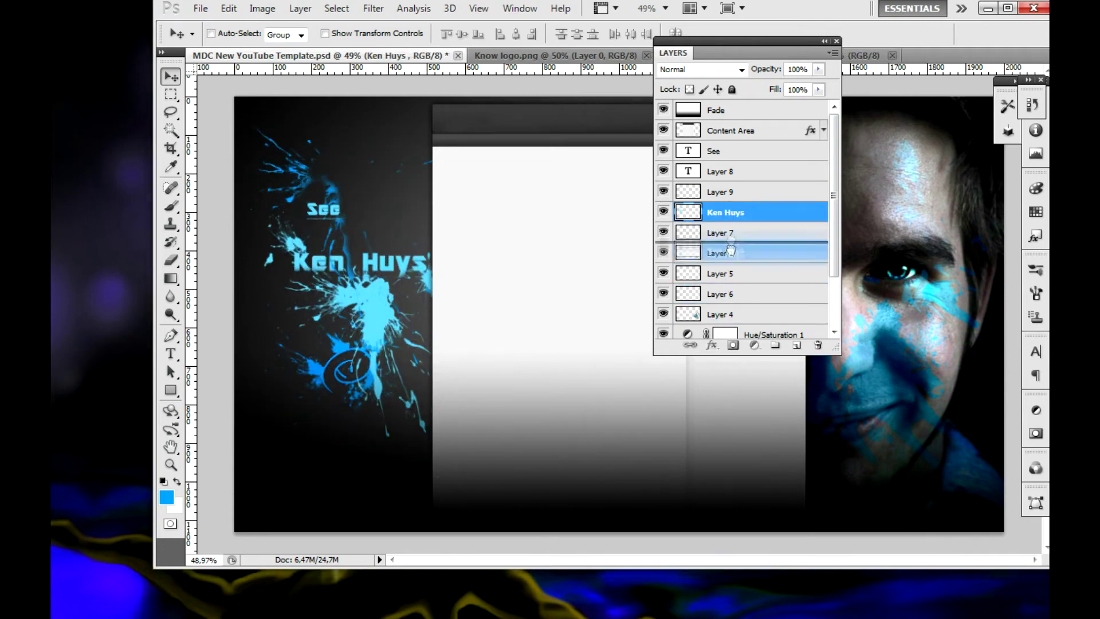
{"action": "left_click_drag", "start_coordinate": [725, 212], "coordinate": [733, 243]}
{"action": "mouse_move", "coordinate": [390, 223]}
{"action": "left_mouse_down"}
{"action": "mouse_move", "coordinate": [392, 254]}
{"action": "mouse_move", "coordinate": [388, 159]}
{"action": "left_mouse_up"}
Move the Layer 1 swirl splatter up beneath the title
{"action": "left_click", "coordinate": [360, 241], "text": "ctrl"}
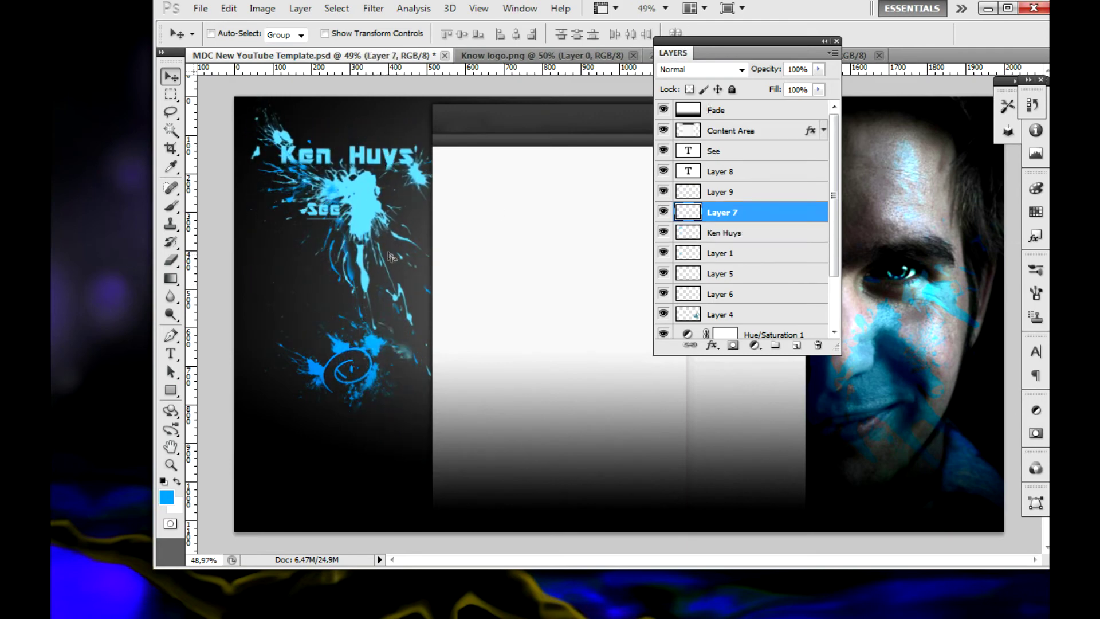
{"action": "left_click", "coordinate": [364, 376], "text": "ctrl"}
{"action": "left_click_drag", "start_coordinate": [363, 375], "coordinate": [314, 236]}
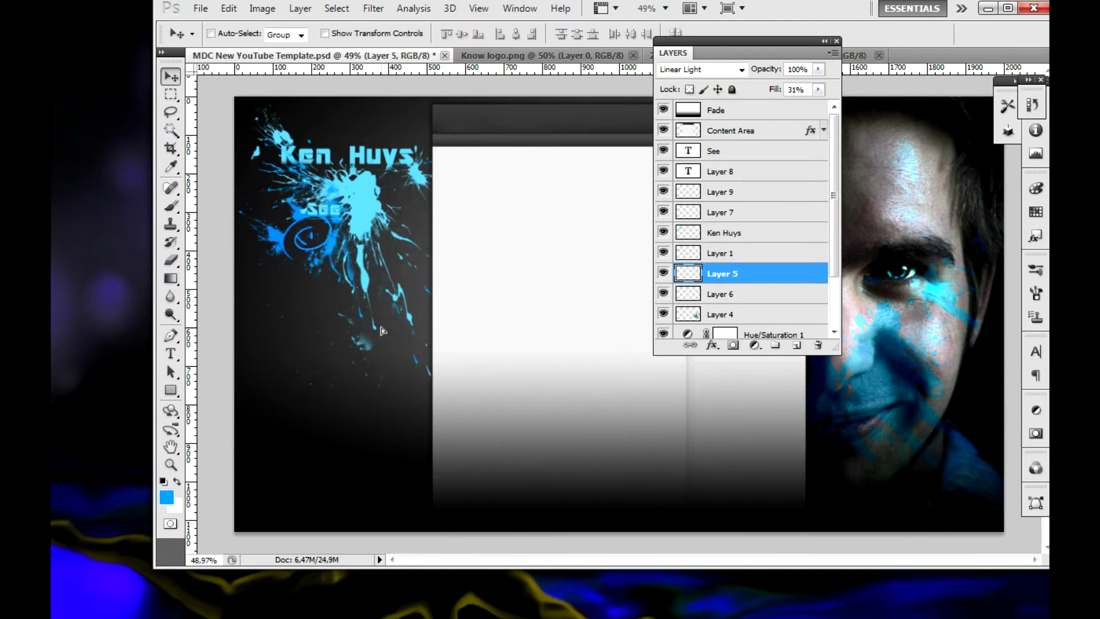
{"action": "left_click_drag", "start_coordinate": [377, 313], "coordinate": [370, 307]}
{"action": "left_click", "coordinate": [369, 306], "text": "ctrl"}
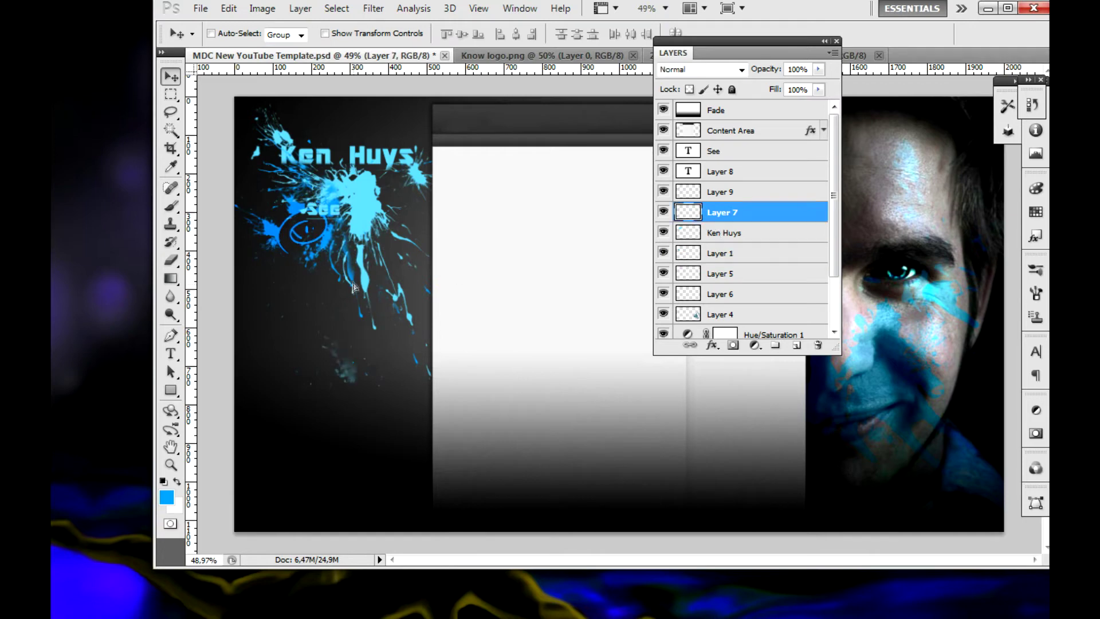
{"action": "left_click", "coordinate": [334, 106], "text": "ctrl"}
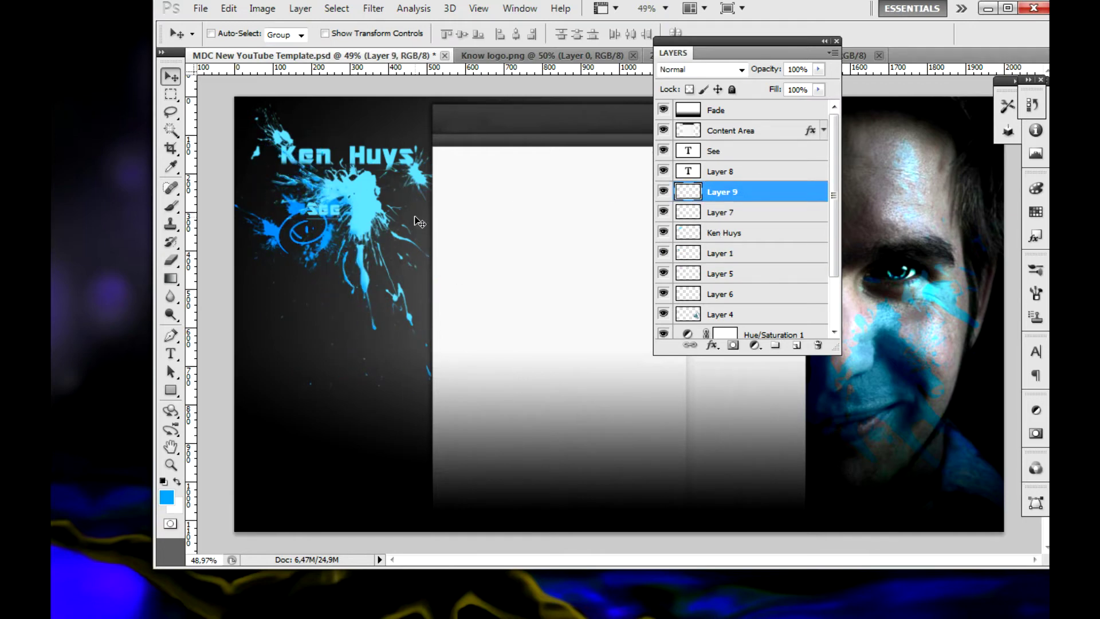
{"action": "left_click", "coordinate": [716, 212]}
Free Transform the Layer 1 swirl larger and lower, then apply it
{"action": "key", "text": "ctrl+t"}
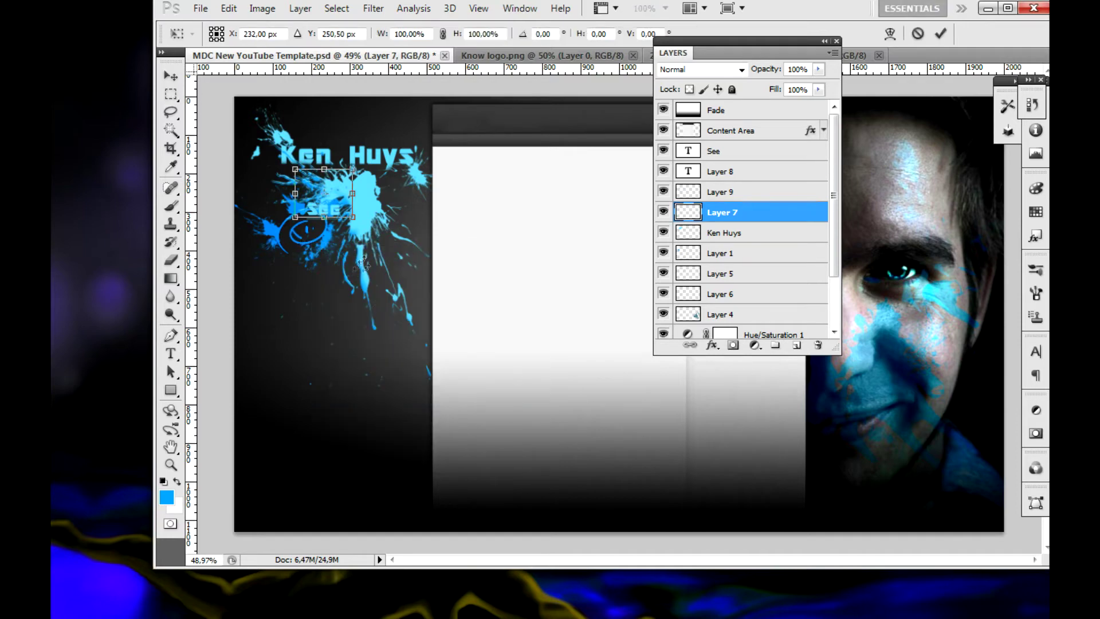
{"action": "key", "text": "Return"}
{"action": "right_click", "coordinate": [688, 253]}
{"action": "left_click", "coordinate": [744, 321]}
{"action": "right_click", "coordinate": [322, 232]}
{"action": "left_click", "coordinate": [358, 471]}
{"action": "left_click_drag", "start_coordinate": [364, 273], "coordinate": [408, 307]}
{"action": "left_click_drag", "start_coordinate": [369, 266], "coordinate": [352, 317]}
{"action": "key", "text": "Return"}
Rescale the swirl to about 112% by 119% and apply the transform
{"action": "key", "text": "ctrl+d"}
{"action": "right_click", "coordinate": [338, 301]}
{"action": "left_click", "coordinate": [369, 443]}
{"action": "mouse_move", "coordinate": [386, 356]}
{"action": "left_mouse_down"}
{"action": "mouse_move", "coordinate": [407, 365]}
{"action": "mouse_move", "coordinate": [389, 318]}
{"action": "left_mouse_up"}
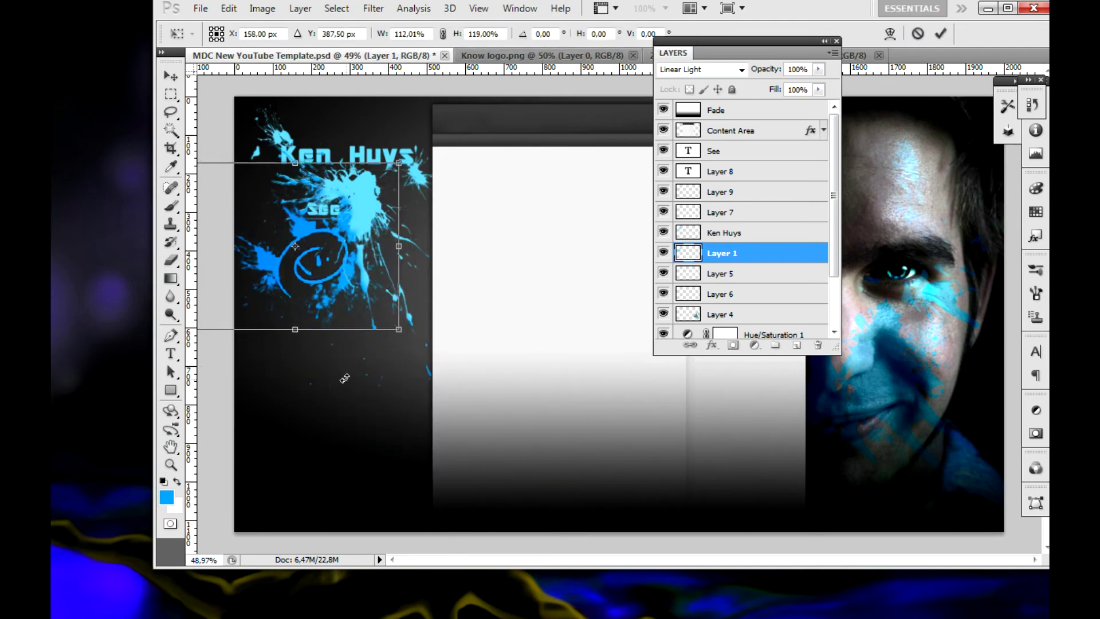
{"action": "key", "text": "m"}
{"action": "key", "text": "Return"}
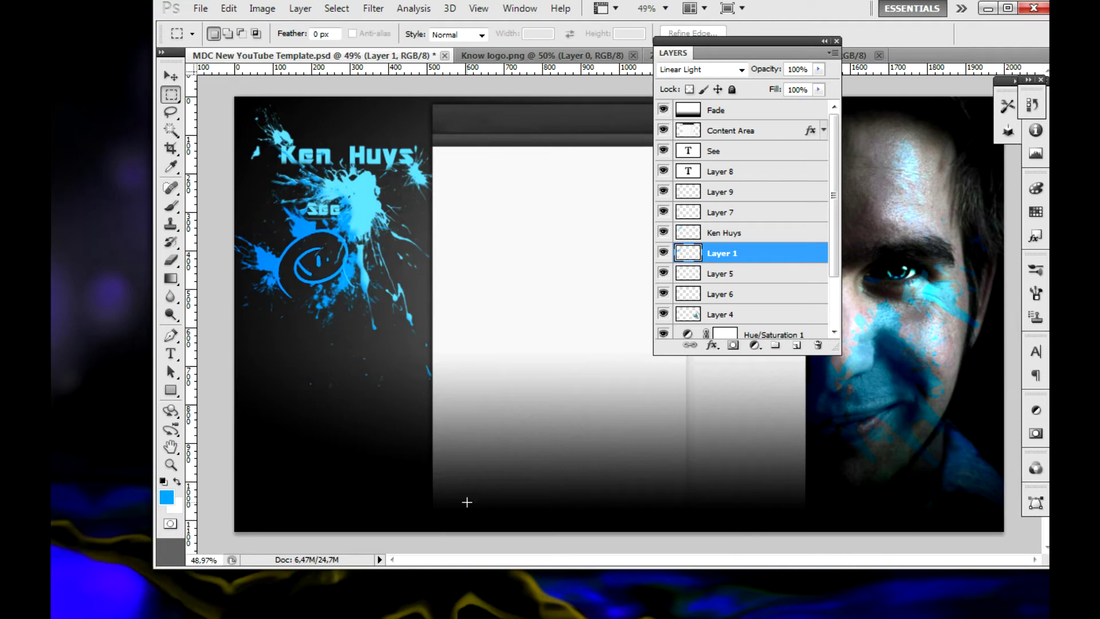
{"action": "left_click", "coordinate": [171, 354]}
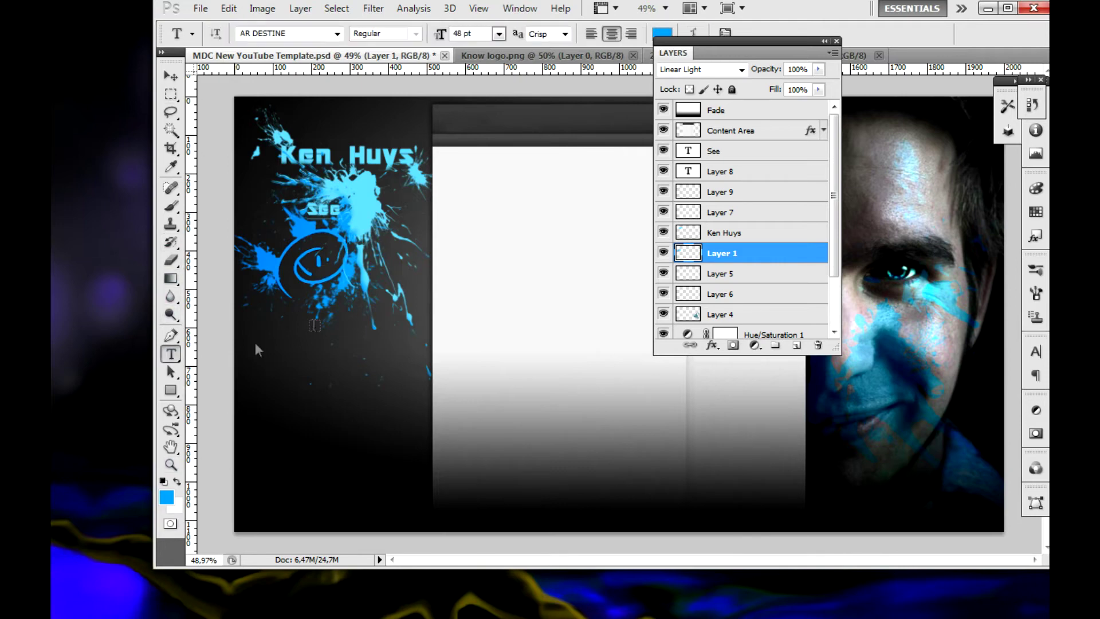
Add the word "create" beside the swirl and commit the text
{"action": "left_click", "coordinate": [361, 232]}
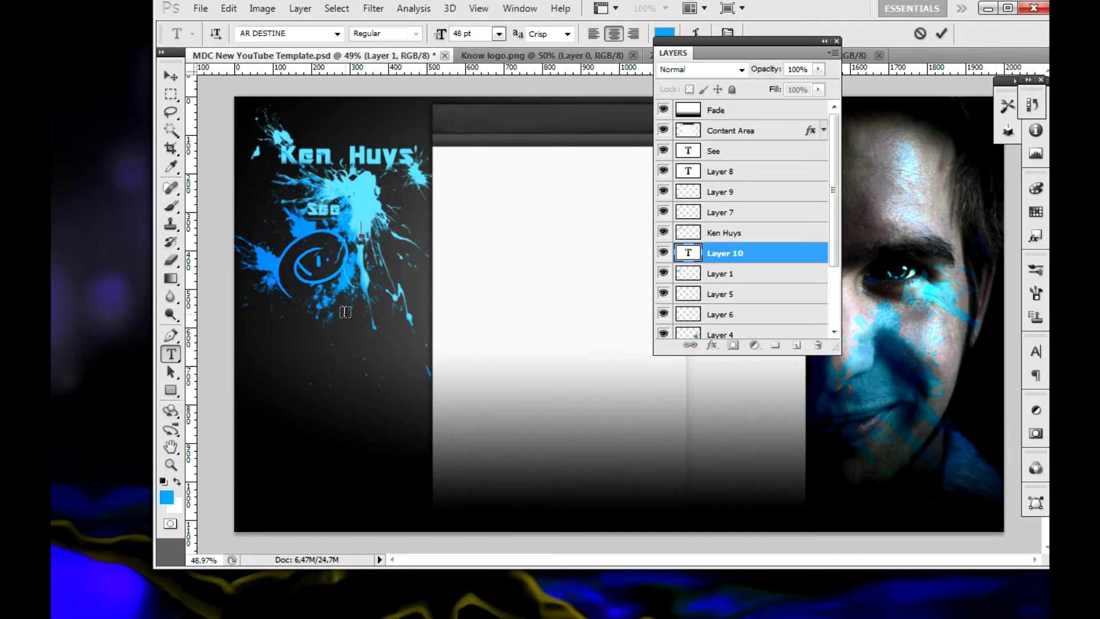
{"action": "type", "text": "create"}
{"action": "left_click_drag", "start_coordinate": [385, 278], "coordinate": [385, 281]}
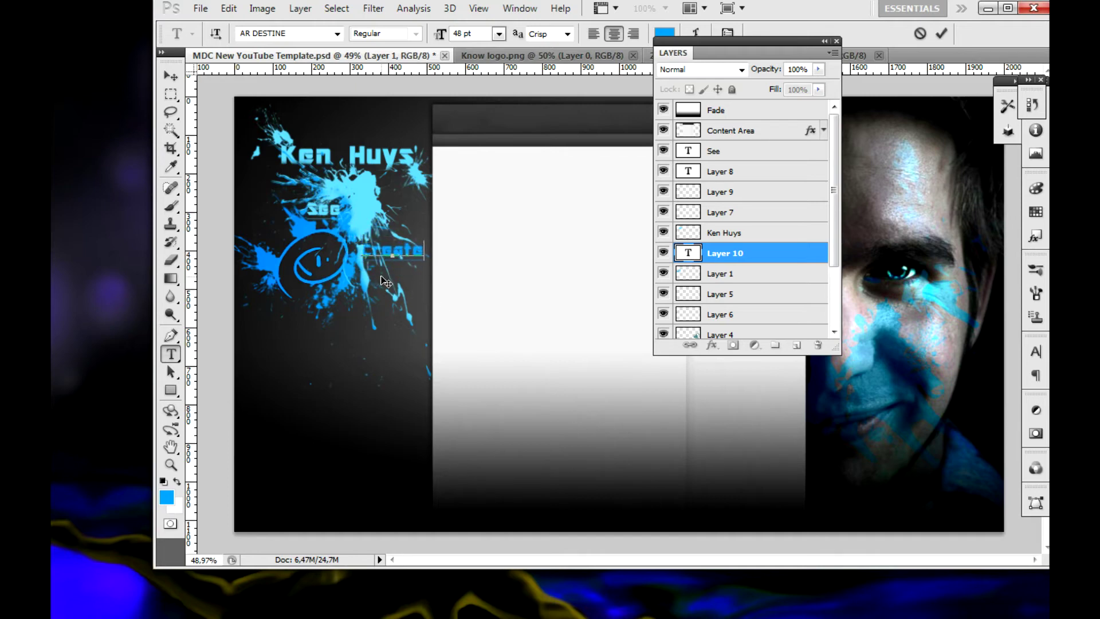
{"action": "key", "text": "ctrl+Return"}
{"action": "key", "text": "m"}
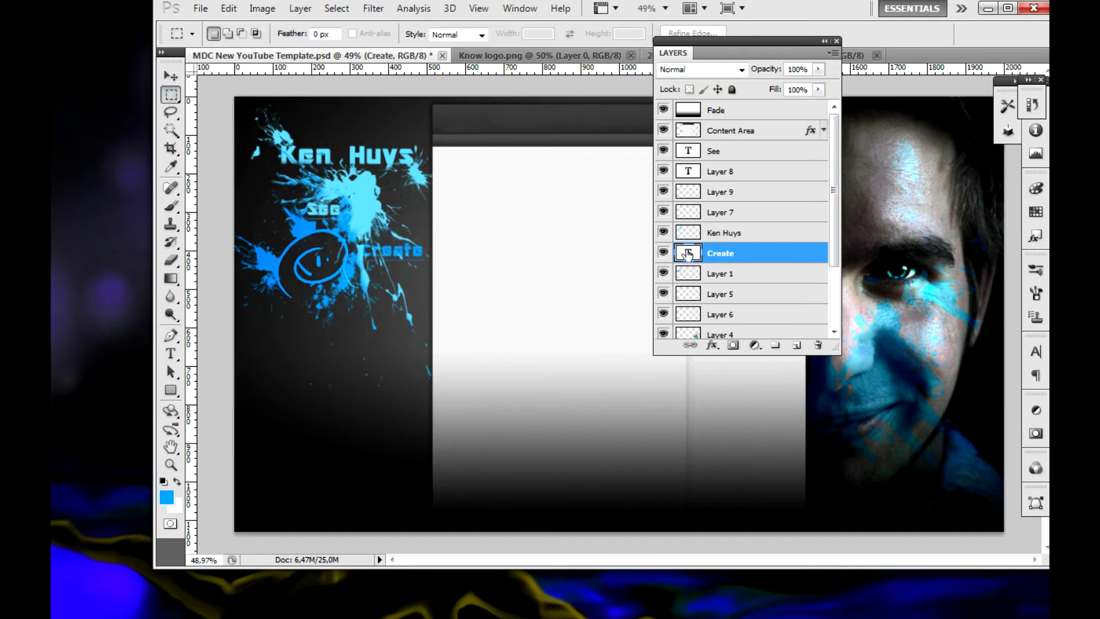
Rasterize the See text layer into pixels
{"action": "right_click", "coordinate": [736, 253]}
{"action": "right_click", "coordinate": [717, 152]}
{"action": "left_click", "coordinate": [797, 331]}
{"action": "scroll", "coordinate": [494, 428], "scroll_direction": "up", "scroll_amount": 5}
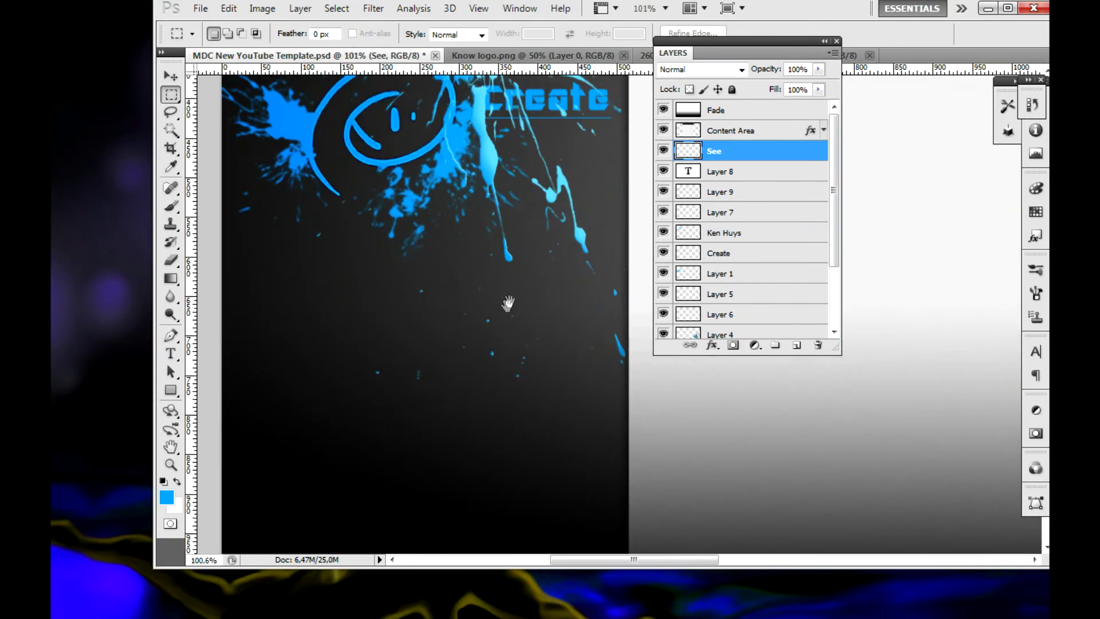
Set up the Eraser brush and select the Create layer
{"action": "key", "text": "e"}
{"action": "right_click", "coordinate": [494, 428]}
{"action": "key", "text": "Escape"}
{"action": "scroll", "coordinate": [520, 474], "scroll_direction": "down", "scroll_amount": 5}
{"action": "scroll", "coordinate": [483, 361], "scroll_direction": "up", "scroll_amount": 2}
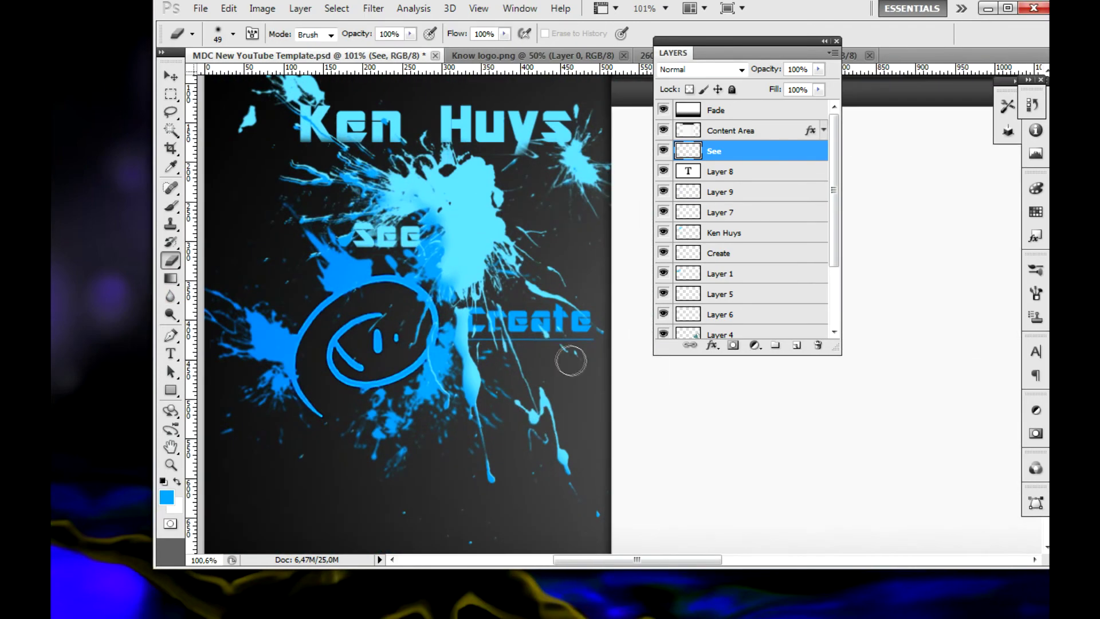
{"action": "left_click", "coordinate": [560, 342], "text": "ctrl"}
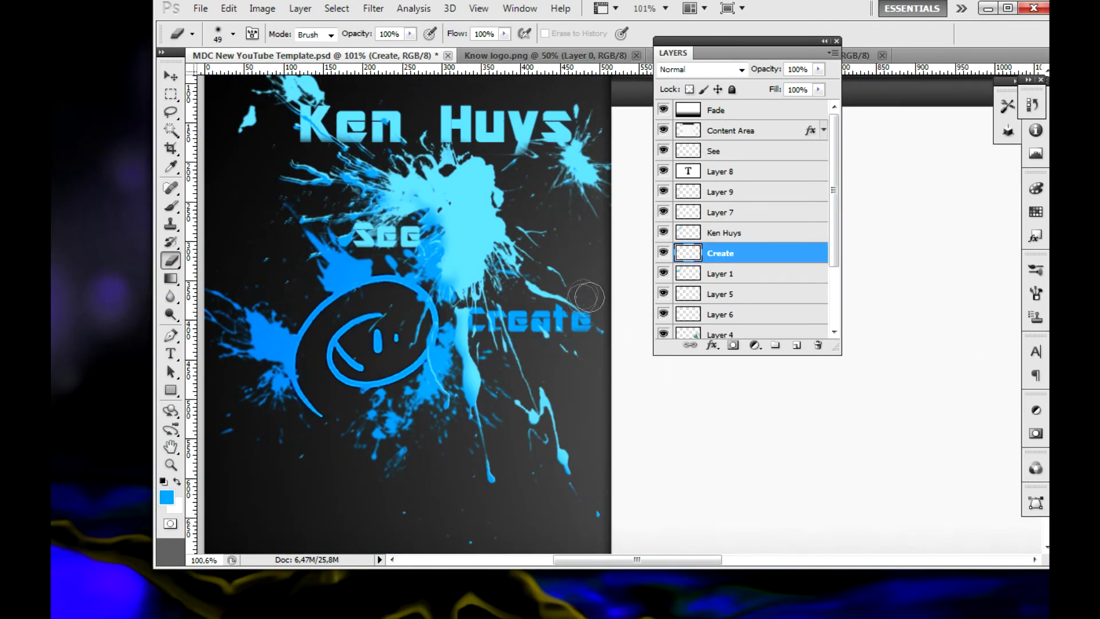
Erase part of the bright splash on the title layer, then revert to an earlier History state
{"action": "left_click", "coordinate": [716, 231]}
{"action": "left_click_drag", "start_coordinate": [513, 240], "coordinate": [497, 166]}
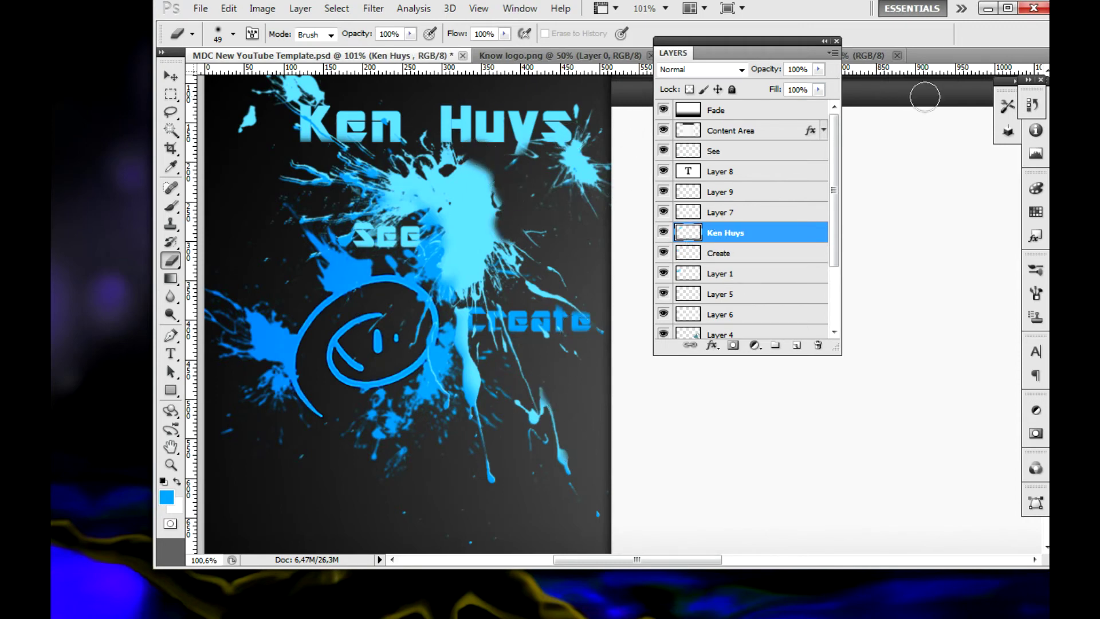
{"action": "left_click", "coordinate": [1033, 105]}
{"action": "left_click", "coordinate": [897, 314]}
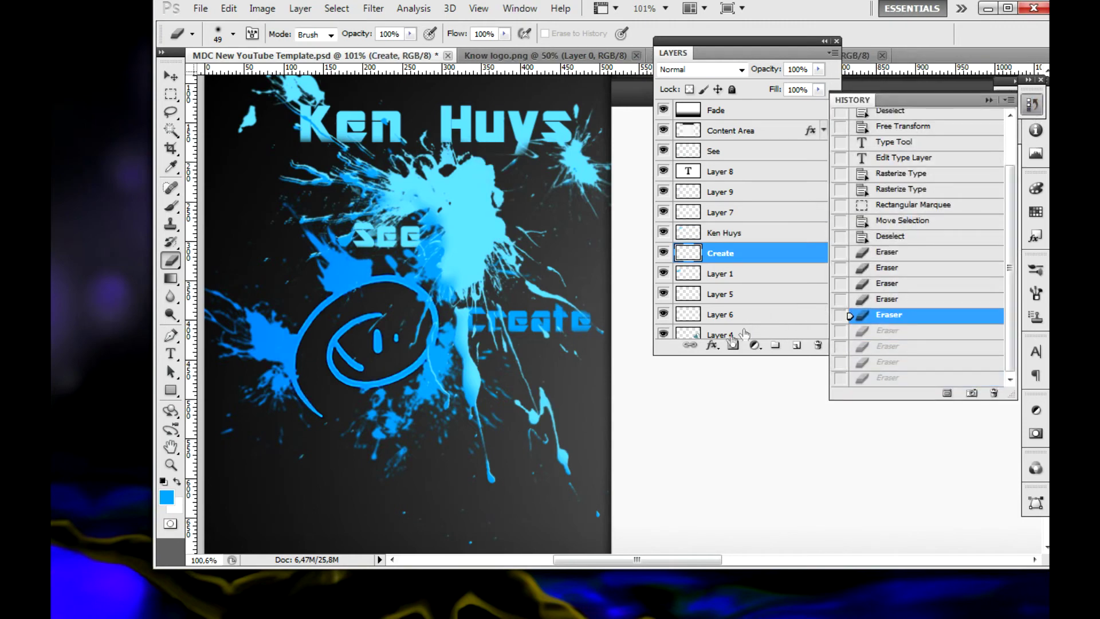
Set the foreground colour to a lighter cyan
{"action": "key", "text": "t"}
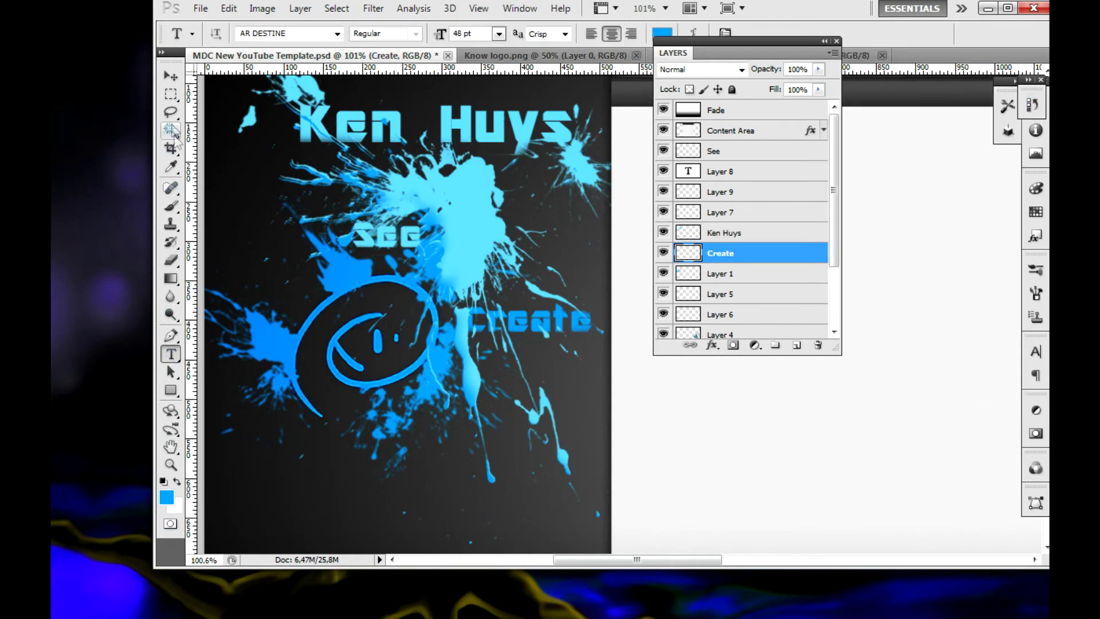
{"action": "left_click", "coordinate": [166, 497]}
{"action": "left_click", "coordinate": [584, 272]}
{"action": "left_click", "coordinate": [823, 263]}
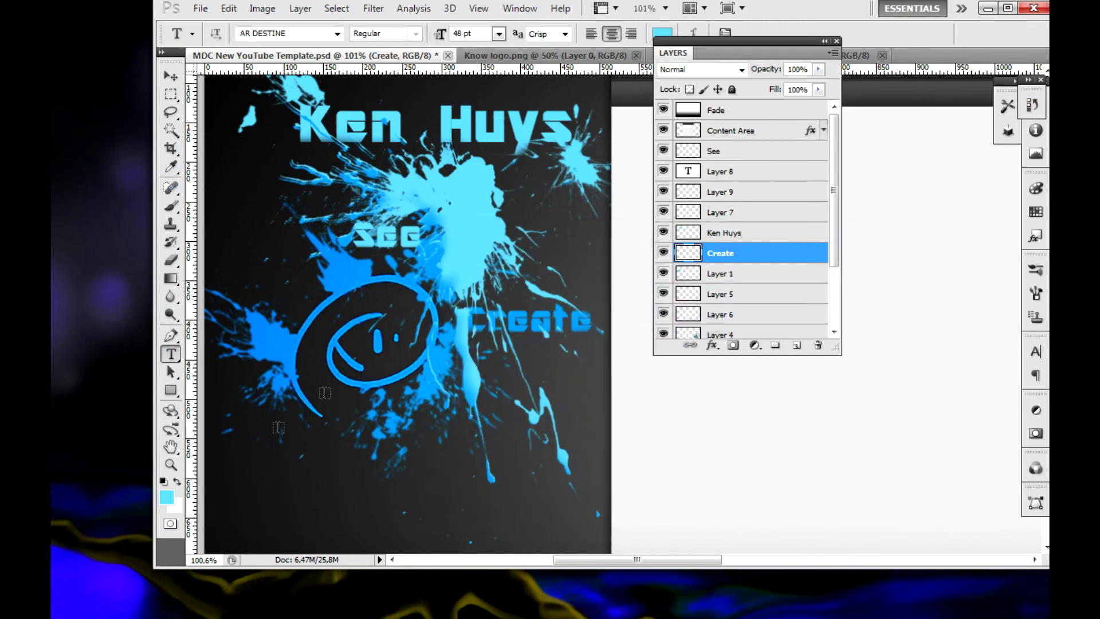
Type "Live", place it under the smiley and commit it
{"action": "left_click", "coordinate": [416, 430]}
{"action": "type", "text": "Live"}
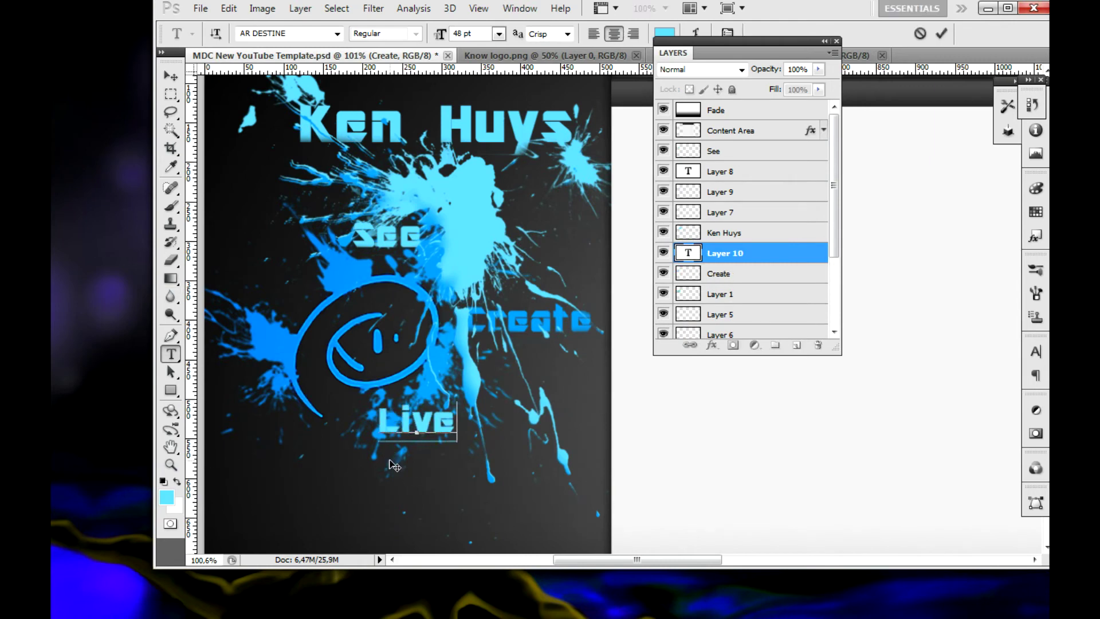
{"action": "left_click_drag", "start_coordinate": [394, 465], "coordinate": [372, 448]}
{"action": "left_click_drag", "start_coordinate": [433, 377], "coordinate": [451, 394]}
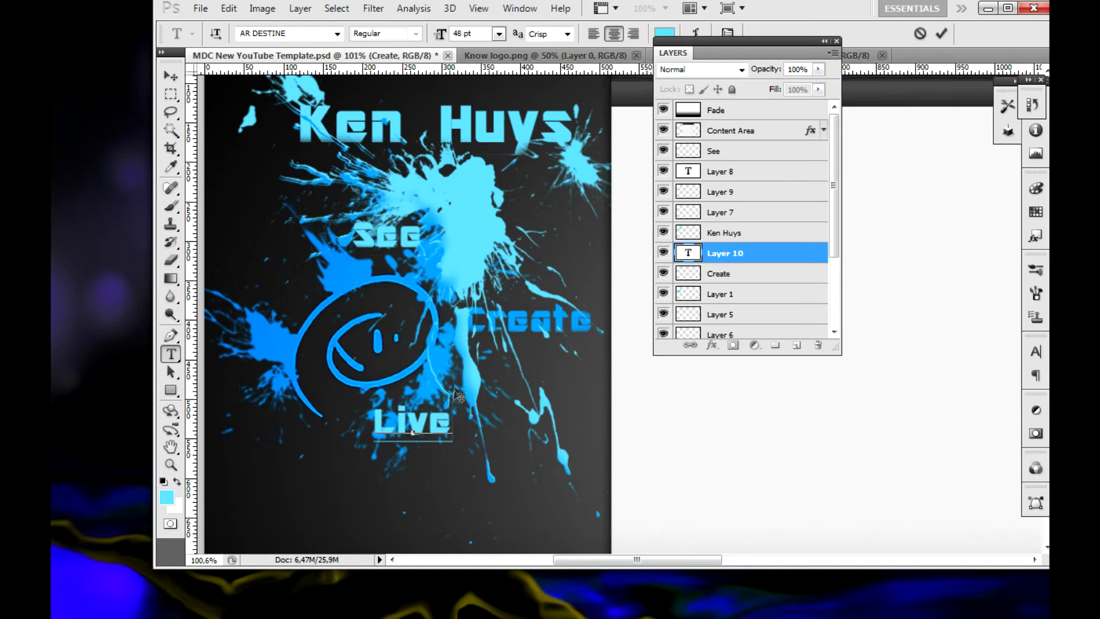
{"action": "left_click", "coordinate": [736, 260]}
Lower the Live layer's fill and rasterize the Live text
{"action": "mouse_move", "coordinate": [818, 89]}
{"action": "left_mouse_down"}
{"action": "mouse_move", "coordinate": [795, 117]}
{"action": "mouse_move", "coordinate": [825, 109]}
{"action": "left_mouse_up"}
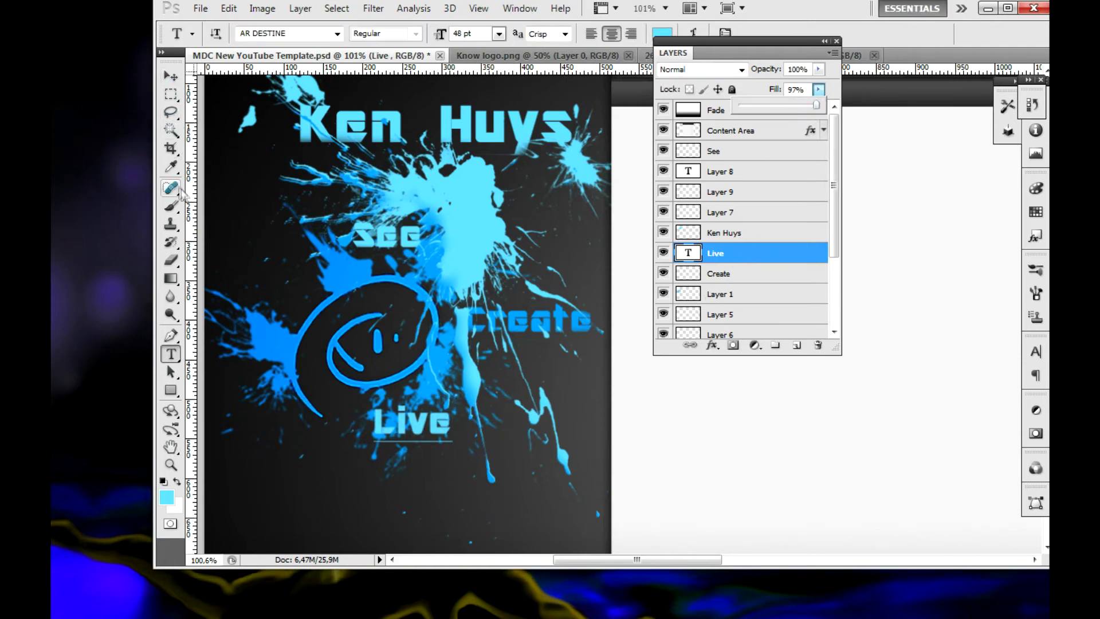
{"action": "key", "text": "e"}
{"action": "double_click", "coordinate": [716, 253]}
{"action": "right_click", "coordinate": [747, 253]}
{"action": "left_click", "coordinate": [785, 336]}
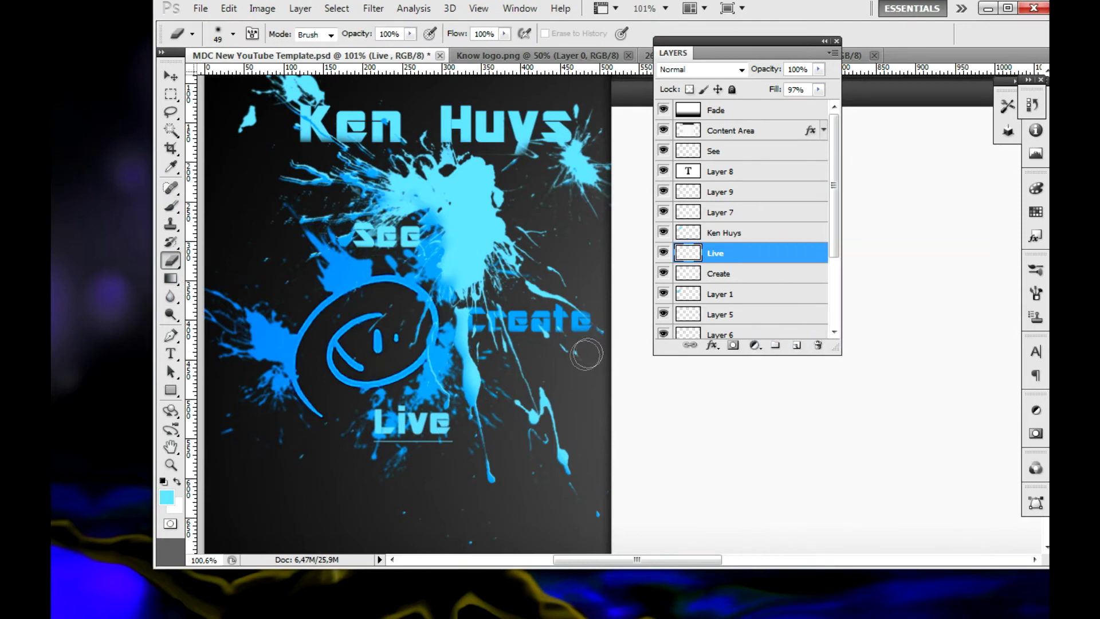
Erase the thin line under Live and nudge the word into place
{"action": "left_click_drag", "start_coordinate": [411, 443], "coordinate": [508, 456]}
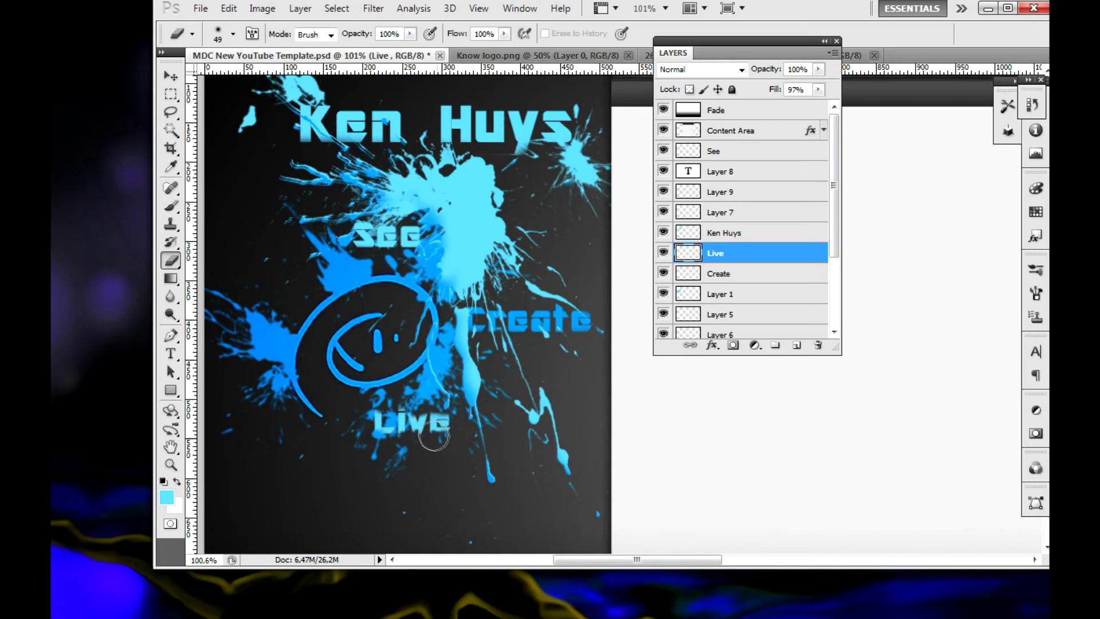
{"action": "key", "text": "v"}
{"action": "mouse_move", "coordinate": [462, 394]}
{"action": "left_mouse_down"}
{"action": "mouse_move", "coordinate": [463, 368]}
{"action": "mouse_move", "coordinate": [471, 375]}
{"action": "left_mouse_up"}
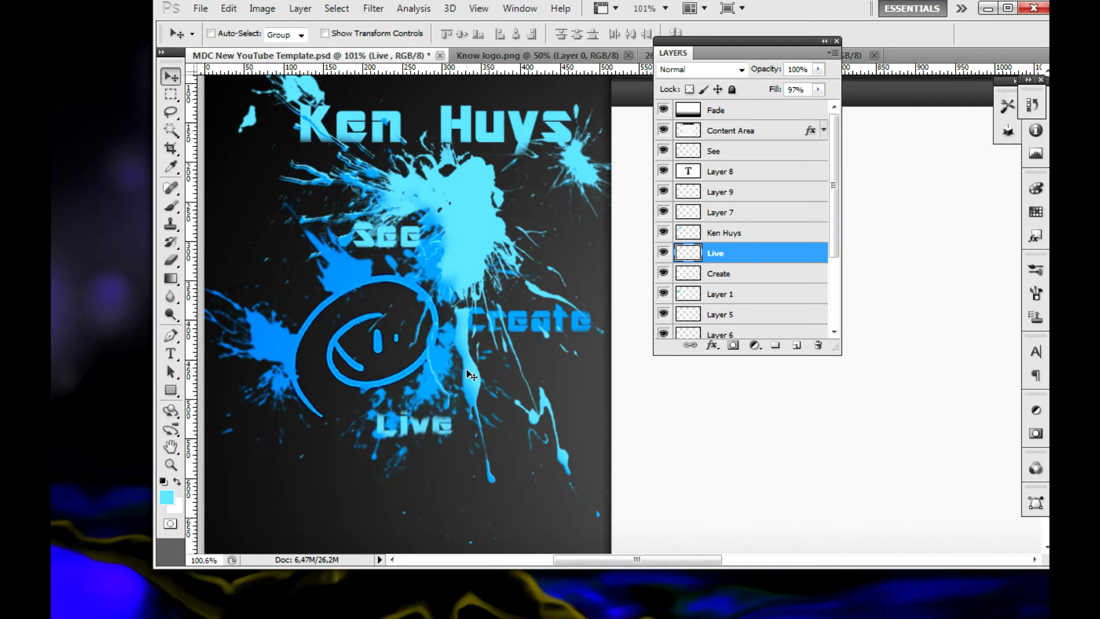
Erase part of the See lettering on the See layer
{"action": "left_click", "coordinate": [171, 259]}
{"action": "left_click", "coordinate": [720, 273]}
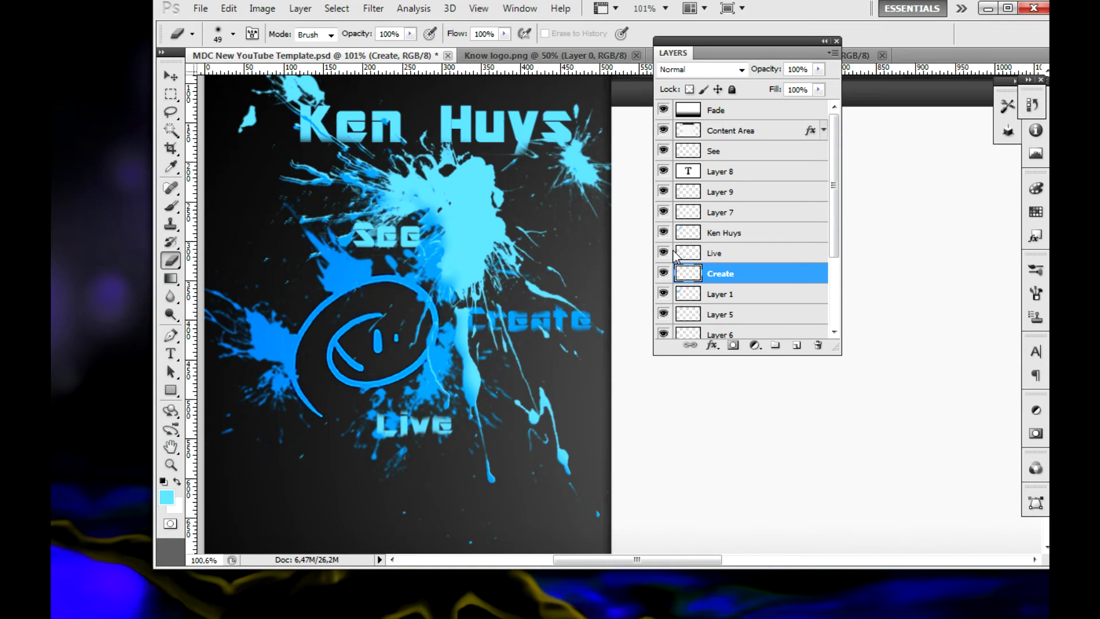
{"action": "scroll", "coordinate": [675, 256], "scroll_direction": "down", "scroll_amount": 1}
{"action": "left_click", "coordinate": [721, 110]}
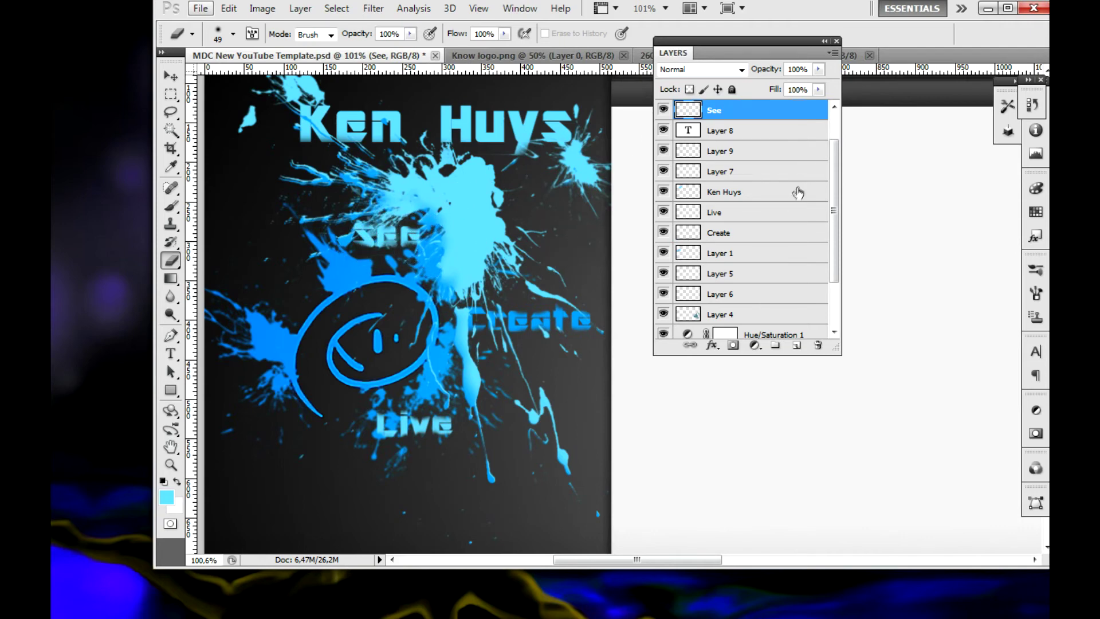
{"action": "scroll", "coordinate": [797, 191], "scroll_direction": "down", "scroll_amount": 2}
{"action": "left_click_drag", "start_coordinate": [745, 41], "coordinate": [895, 225]}
Fit the whole canvas on screen, move the Layers panel aside and select Layer 7
{"action": "left_click", "coordinate": [478, 8]}
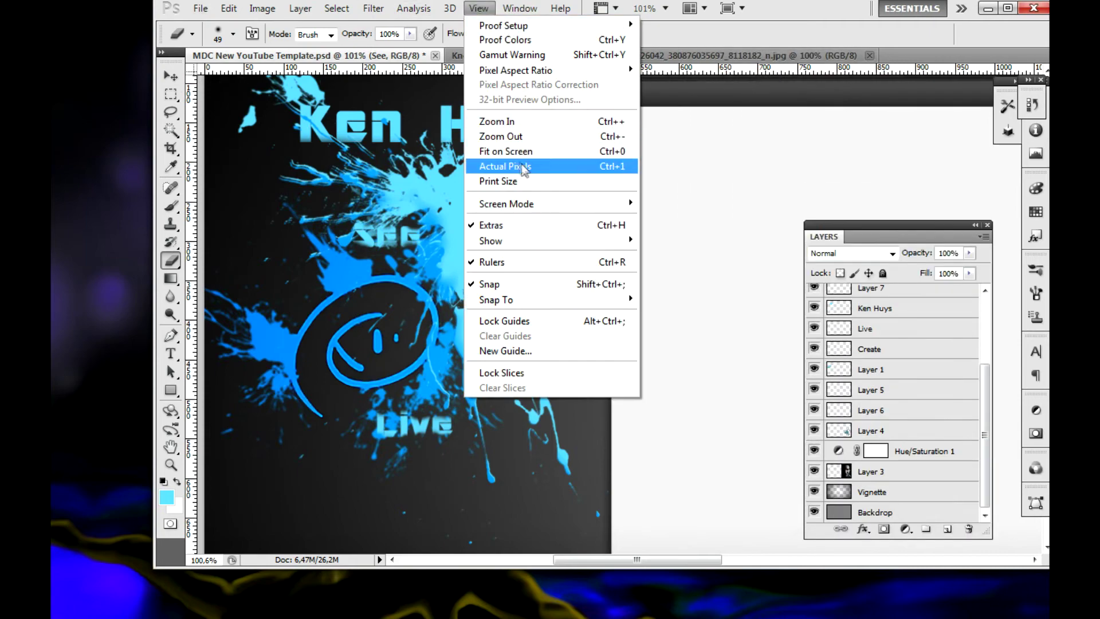
{"action": "left_click", "coordinate": [504, 148]}
{"action": "left_click", "coordinate": [1008, 8]}
{"action": "left_click_drag", "start_coordinate": [892, 233], "coordinate": [453, 404]}
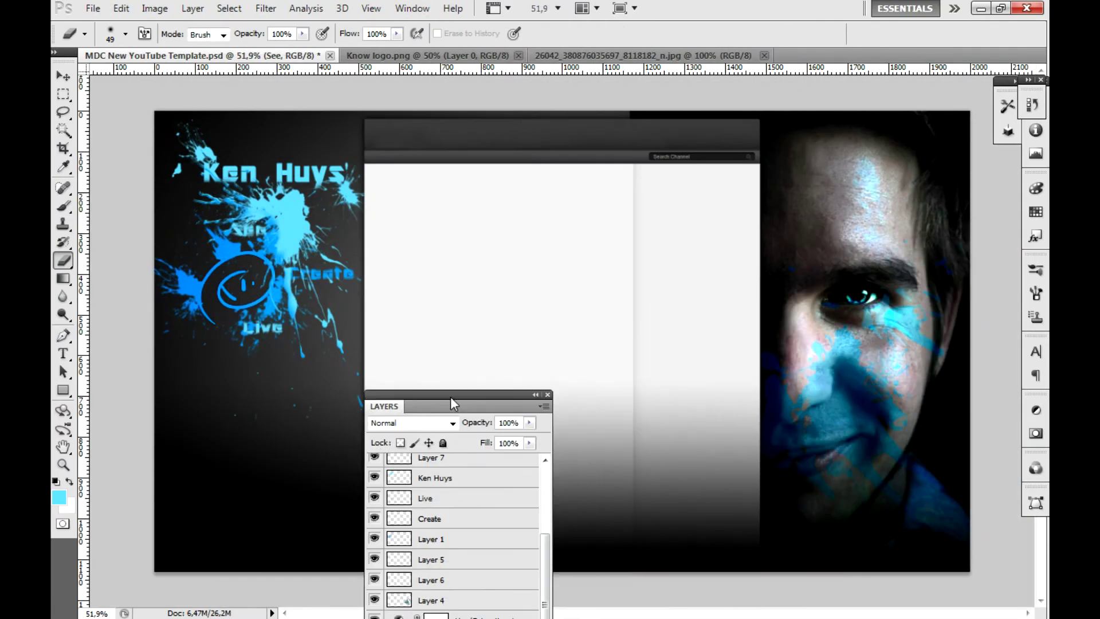
{"action": "left_click", "coordinate": [464, 458]}
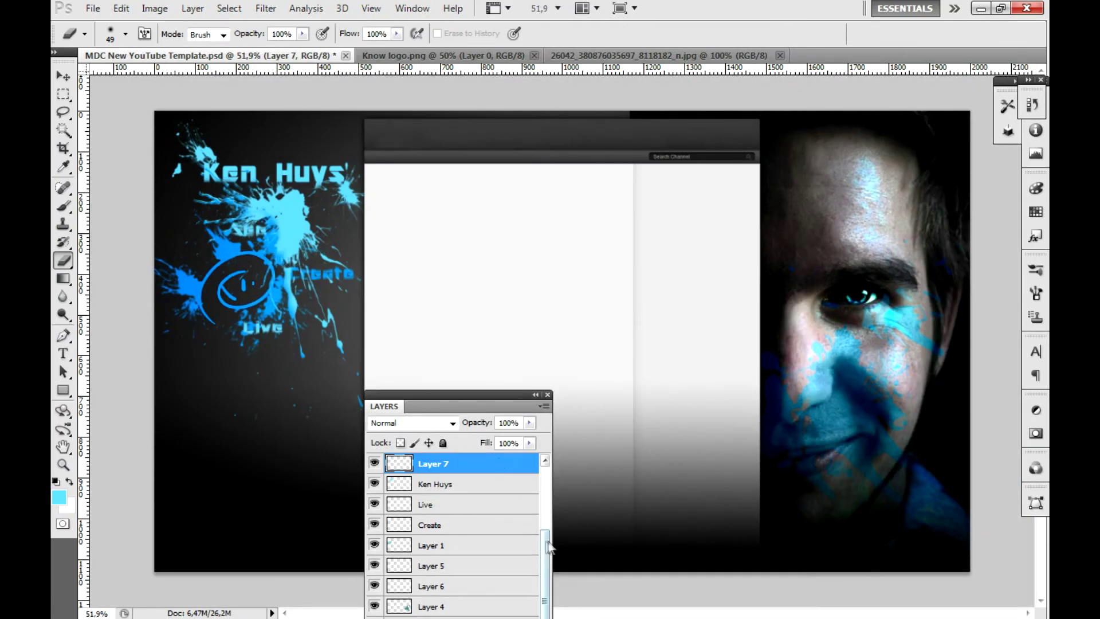
Browse the Layers panel, selecting Layer 4 and Layer 1 to locate the logo layers
{"action": "scroll", "coordinate": [536, 516], "scroll_direction": "up", "scroll_amount": 3}
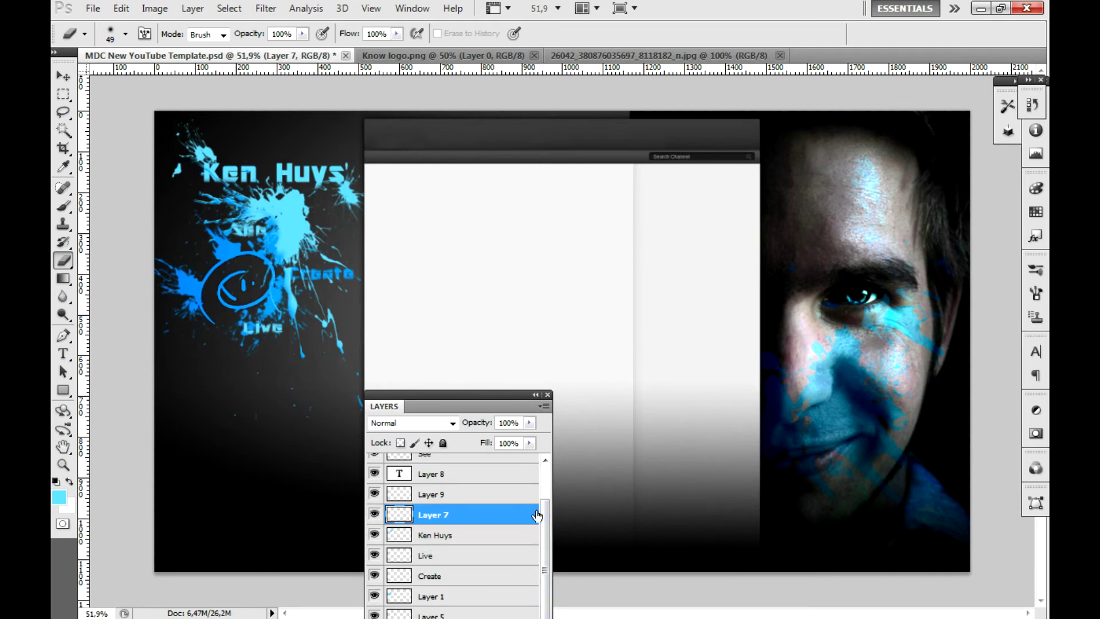
{"action": "scroll", "coordinate": [458, 498], "scroll_direction": "up", "scroll_amount": 3}
{"action": "scroll", "coordinate": [516, 506], "scroll_direction": "down", "scroll_amount": 5}
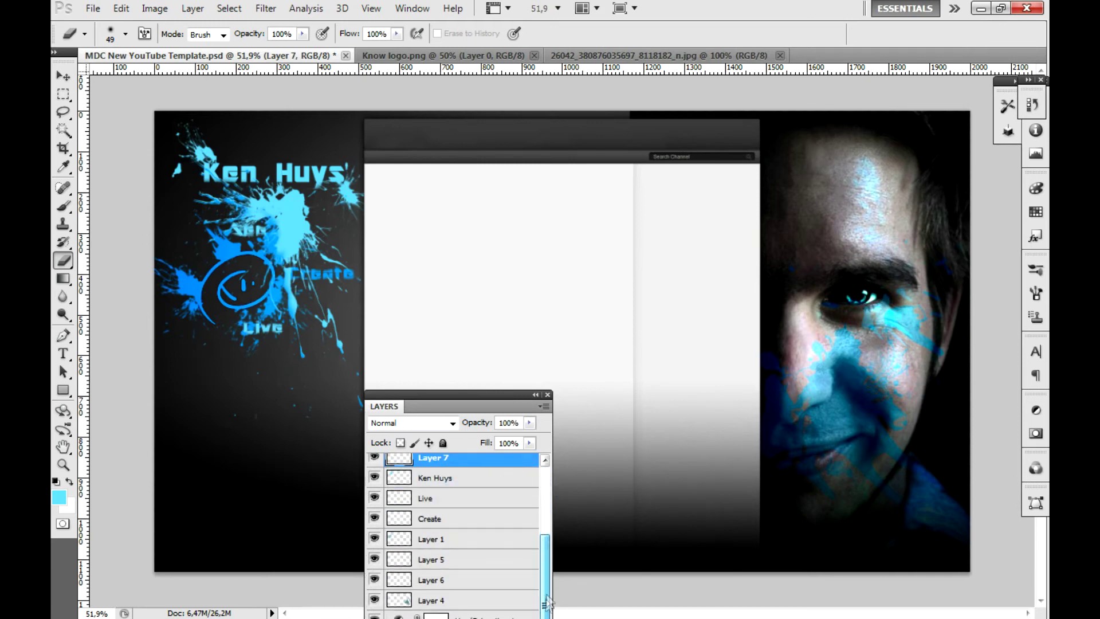
{"action": "left_click", "coordinate": [456, 599]}
{"action": "scroll", "coordinate": [479, 541], "scroll_direction": "up", "scroll_amount": 5}
{"action": "scroll", "coordinate": [544, 602], "scroll_direction": "down", "scroll_amount": 5}
{"action": "left_click_drag", "start_coordinate": [547, 604], "coordinate": [599, 518]}
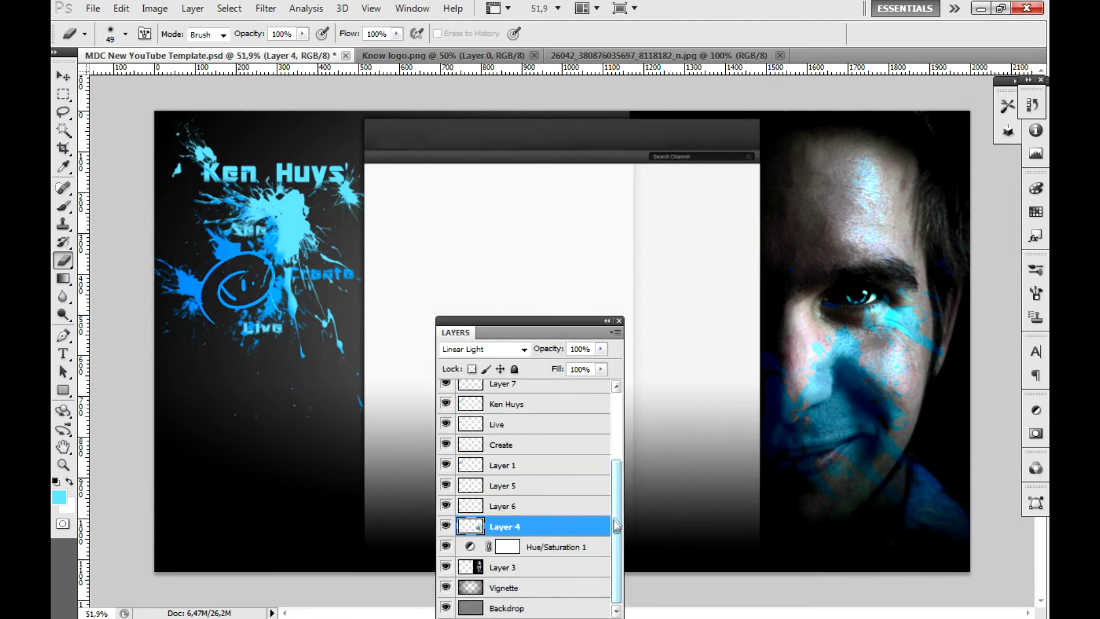
{"action": "left_click", "coordinate": [514, 466]}
Select the layers from See down to Layer 6 and merge them with Ctrl+E
{"action": "scroll", "coordinate": [513, 504], "scroll_direction": "up", "scroll_amount": 3}
{"action": "left_click", "coordinate": [504, 411]}
{"action": "left_click", "coordinate": [510, 573]}
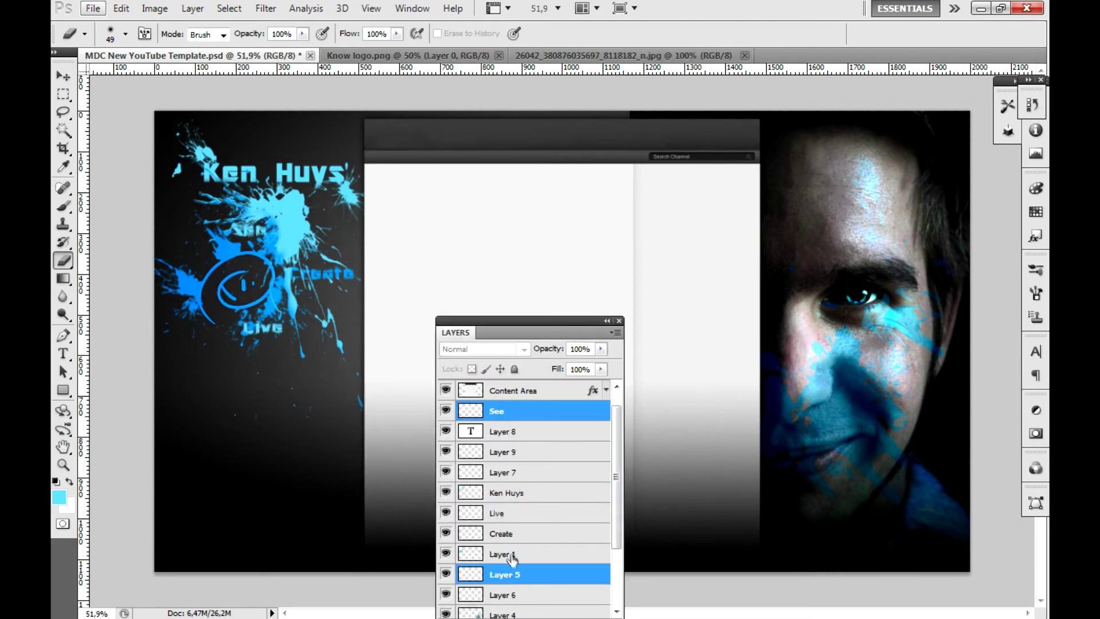
{"action": "left_click", "coordinate": [504, 411]}
{"action": "left_click", "coordinate": [523, 594], "text": "shift"}
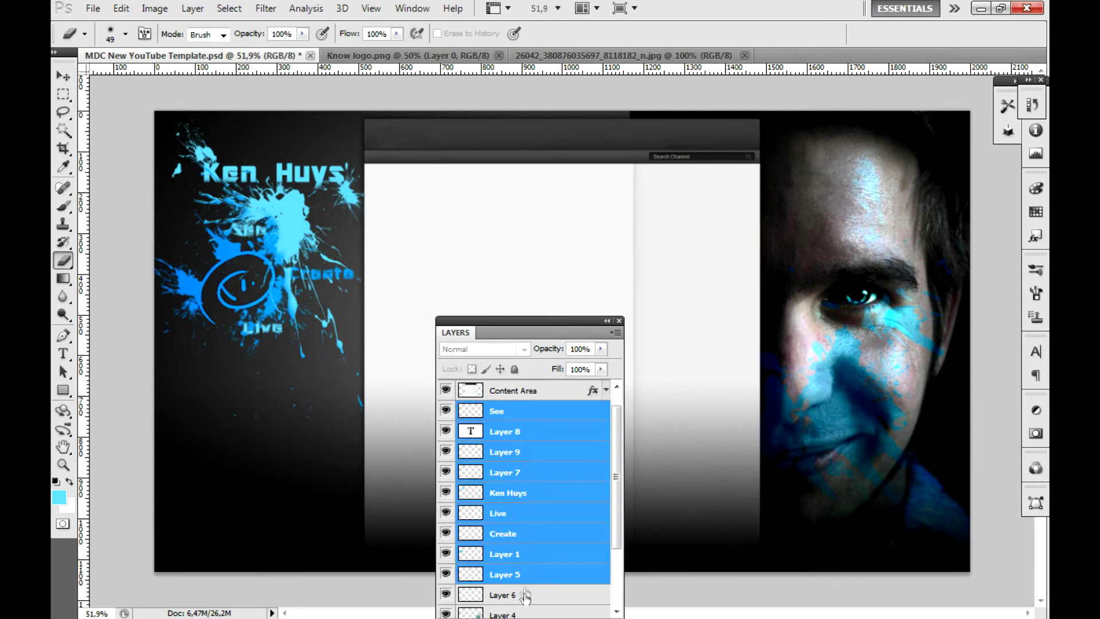
{"action": "key", "text": "ctrl+e"}
{"action": "key", "text": "v"}
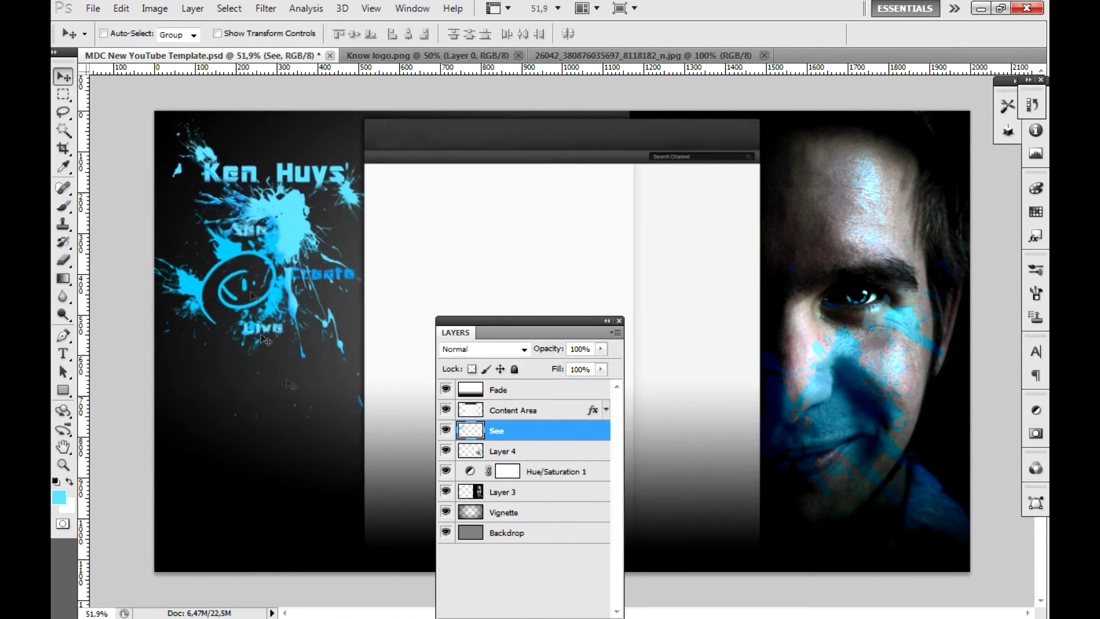
Reposition the splash logo on the left panel, discarding a stray rectangular selection
{"action": "mouse_move", "coordinate": [262, 338]}
{"action": "left_mouse_down"}
{"action": "mouse_move", "coordinate": [269, 301]}
{"action": "mouse_move", "coordinate": [337, 287]}
{"action": "left_mouse_up"}
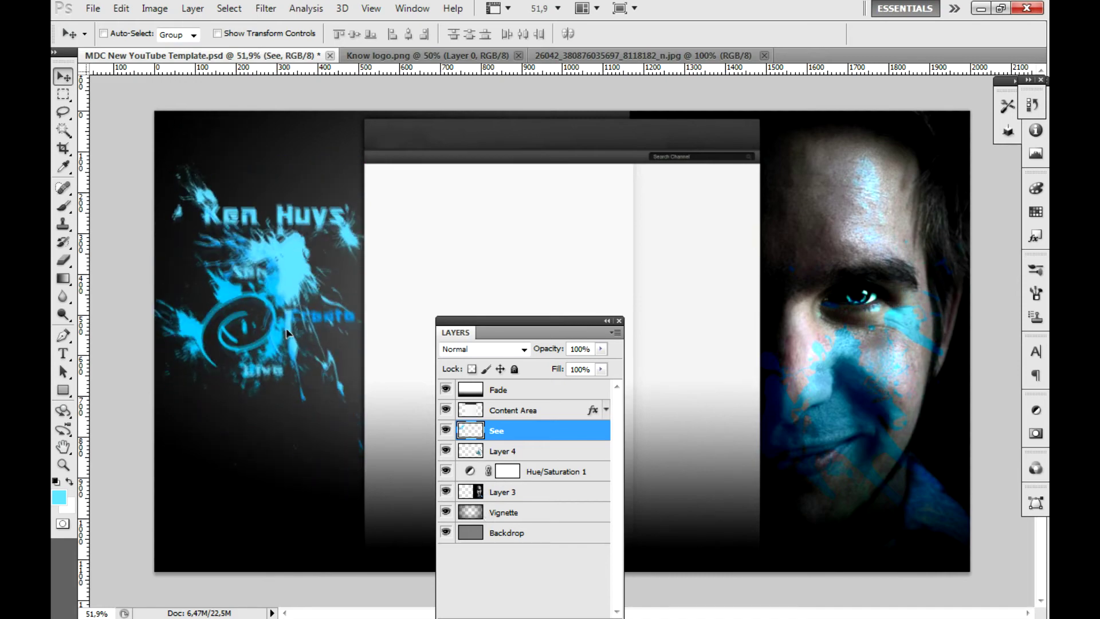
{"action": "left_click_drag", "start_coordinate": [337, 288], "coordinate": [291, 374]}
{"action": "key", "text": "m"}
{"action": "left_click_drag", "start_coordinate": [851, 359], "coordinate": [929, 463]}
{"action": "key", "text": "ctrl+d"}
{"action": "key", "text": "v"}
{"action": "mouse_move", "coordinate": [276, 362]}
{"action": "left_mouse_down"}
{"action": "mouse_move", "coordinate": [274, 263]}
{"action": "mouse_move", "coordinate": [277, 316]}
{"action": "left_mouse_up"}
Blend the logo in Linear Light at 78% fill and move it lower
{"action": "left_click", "coordinate": [484, 348]}
{"action": "left_click", "coordinate": [478, 241]}
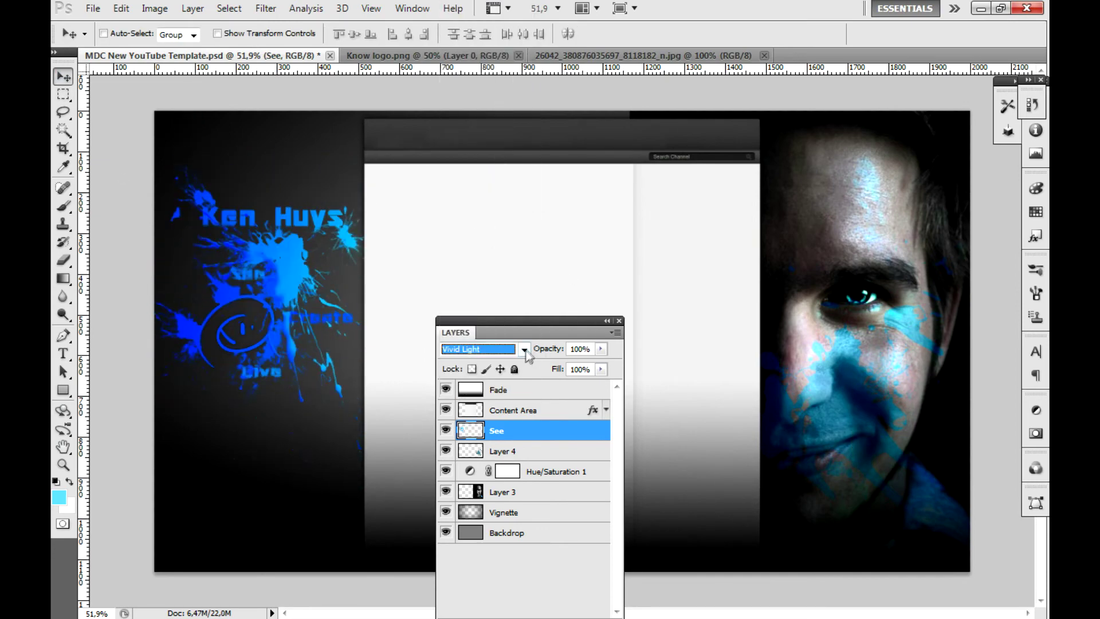
{"action": "left_click_drag", "start_coordinate": [601, 369], "coordinate": [586, 390]}
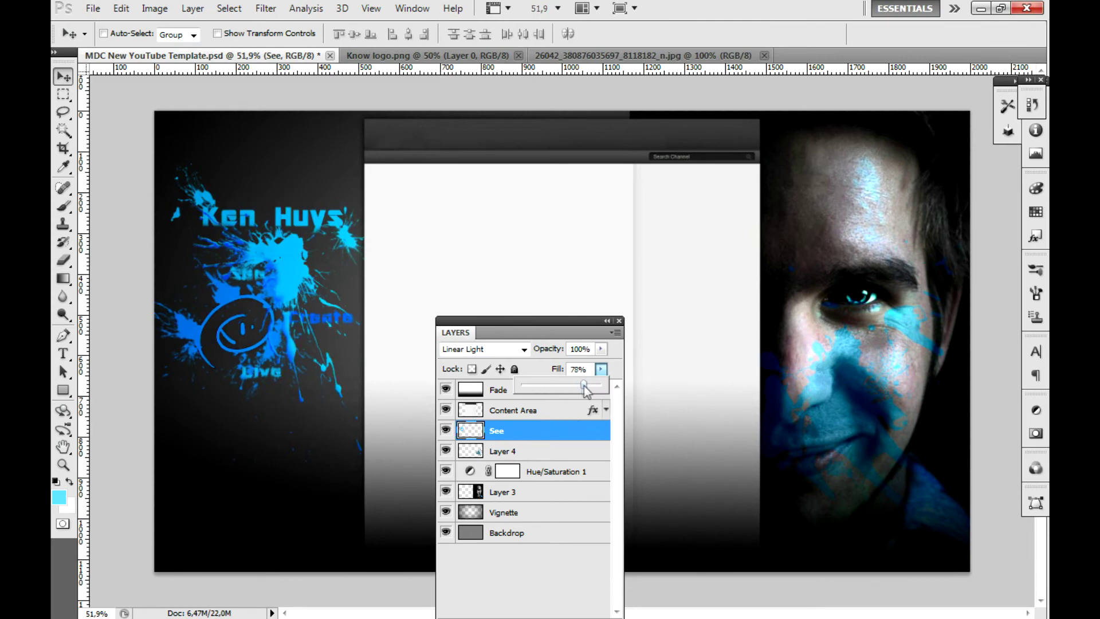
{"action": "left_click_drag", "start_coordinate": [279, 263], "coordinate": [288, 294]}
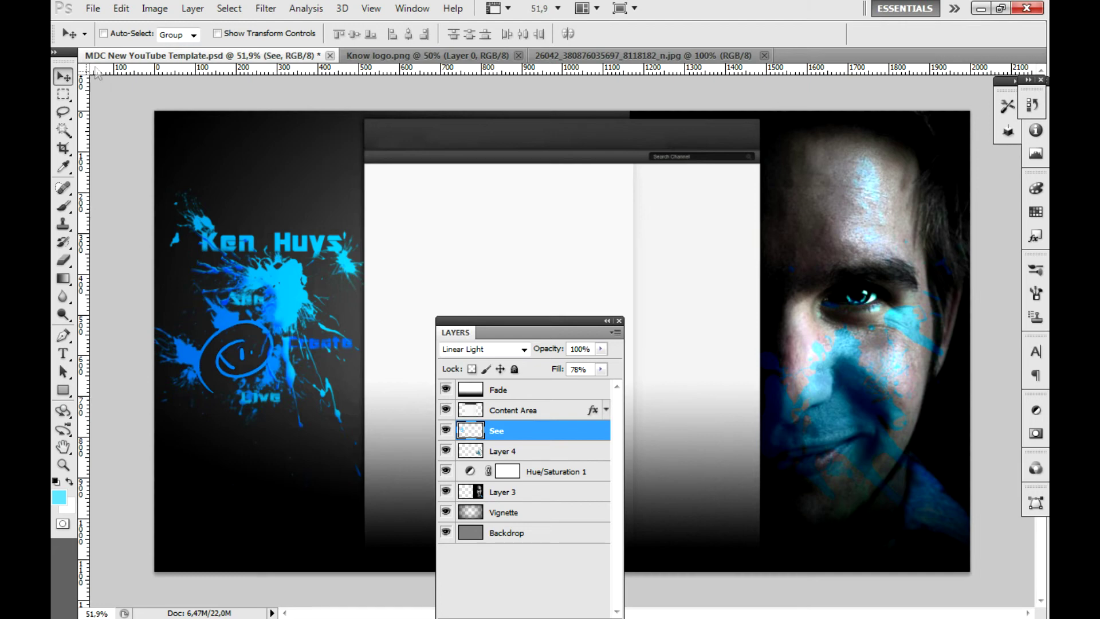
{"action": "left_click_drag", "start_coordinate": [492, 325], "coordinate": [536, 167]}
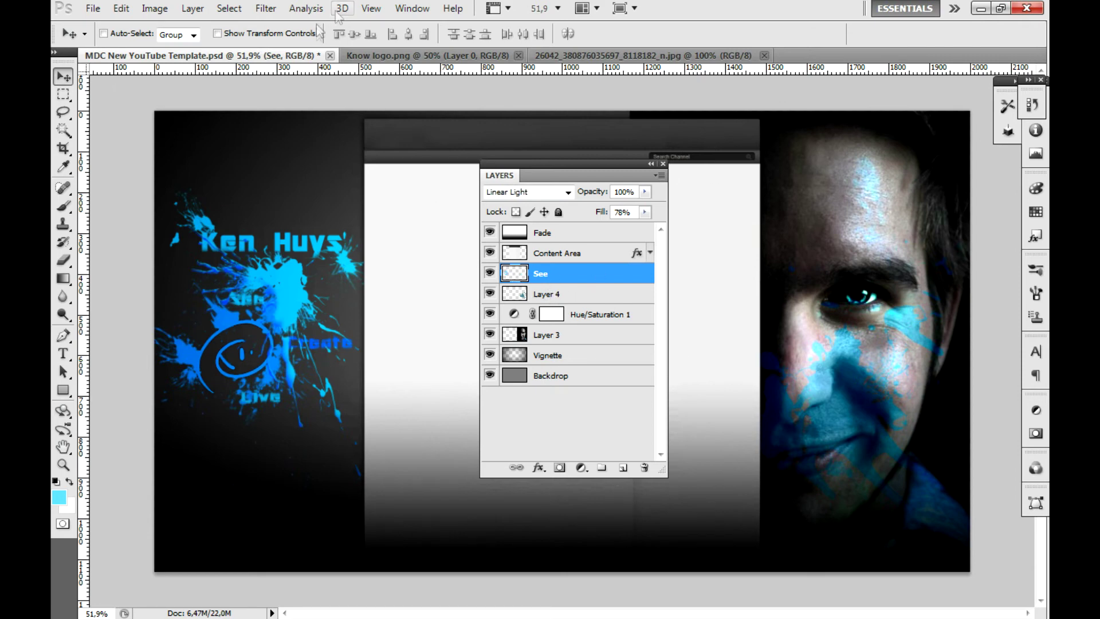
{"action": "left_click", "coordinate": [265, 8]}
{"action": "mouse_move", "coordinate": [280, 136]}
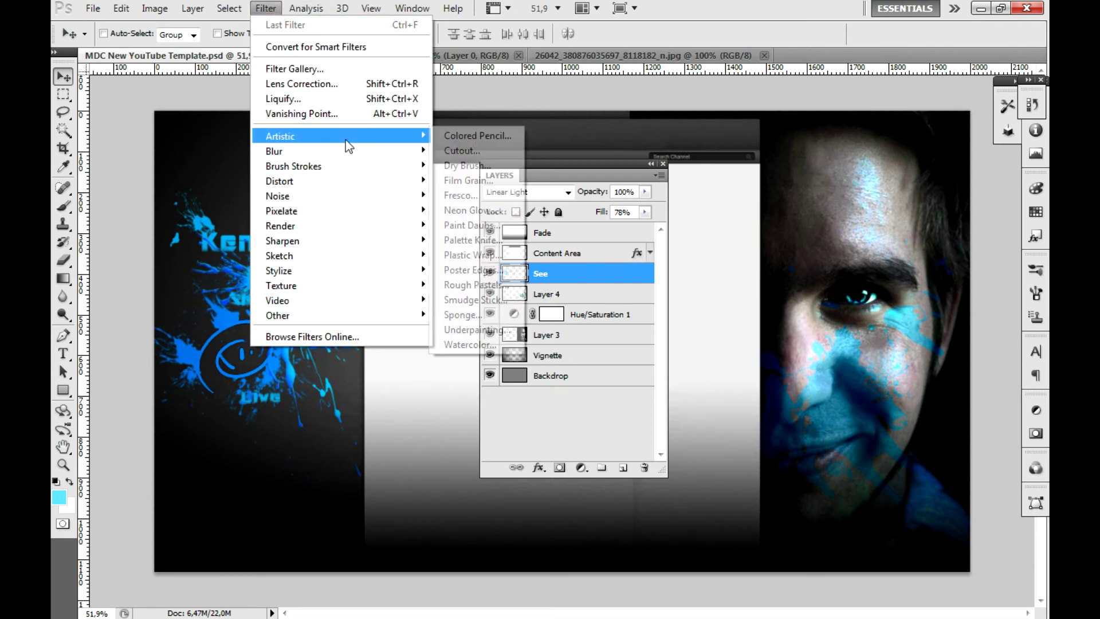
{"action": "left_click", "coordinate": [844, 4]}
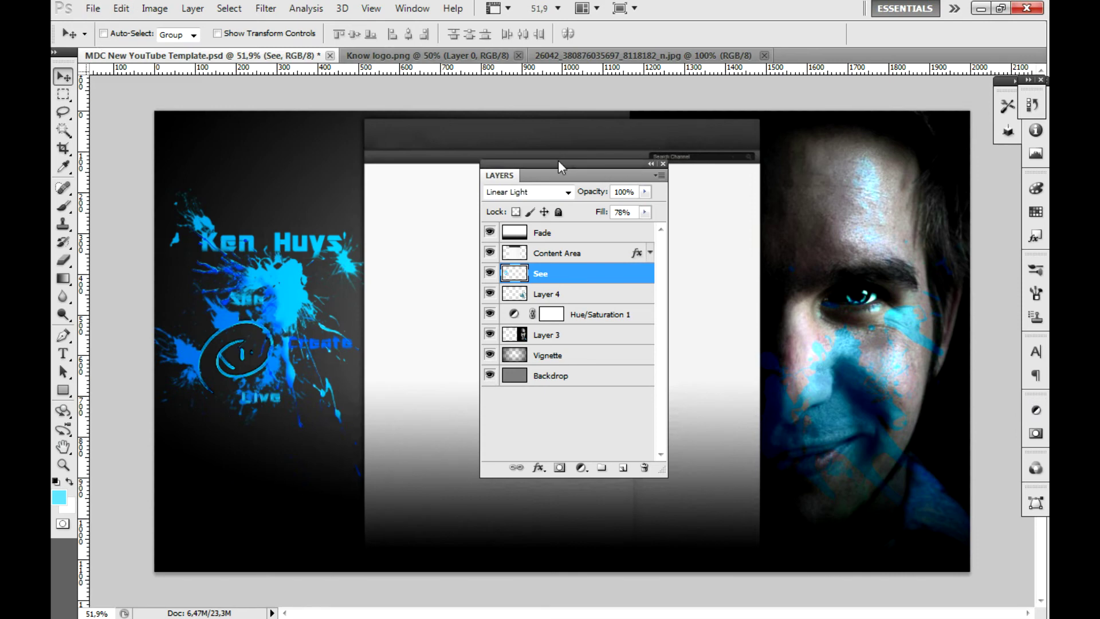
{"action": "left_click", "coordinate": [92, 8]}
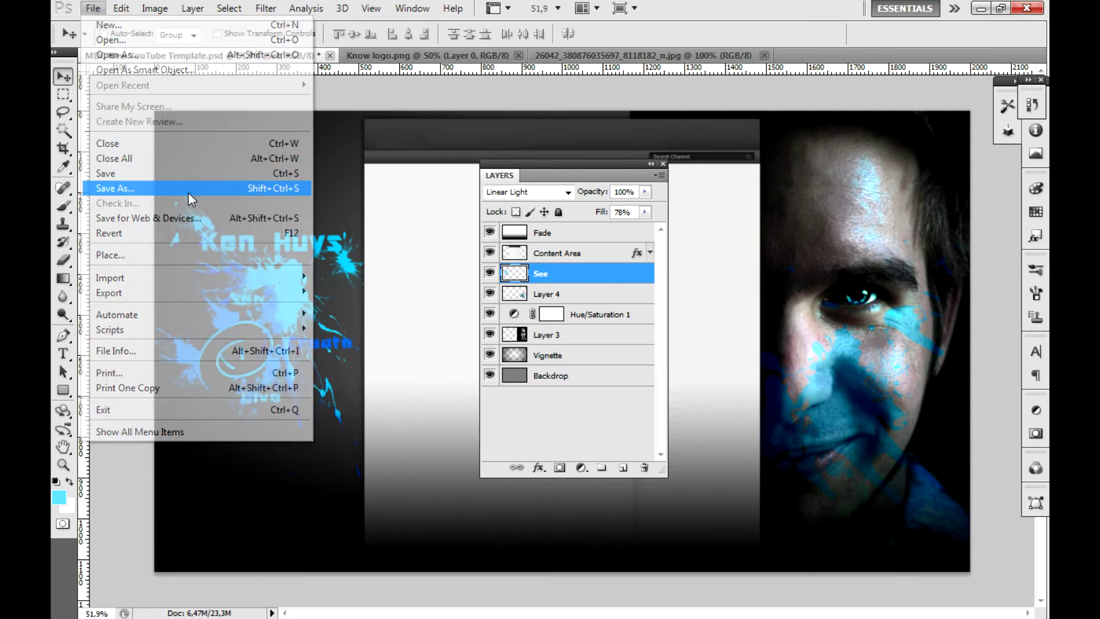
Save the template as the PSD "MDC New YouTube Template Kn.psd"
{"action": "left_click", "coordinate": [109, 184]}
{"action": "left_click", "coordinate": [607, 319]}
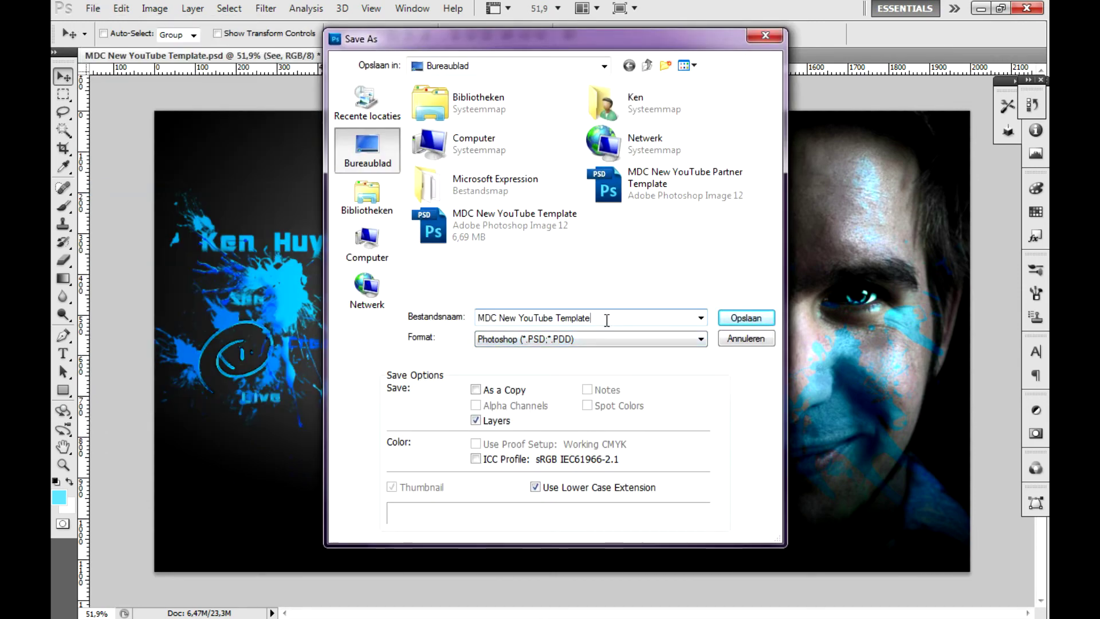
{"action": "type", "text": "Kn"}
{"action": "key", "text": "Return"}
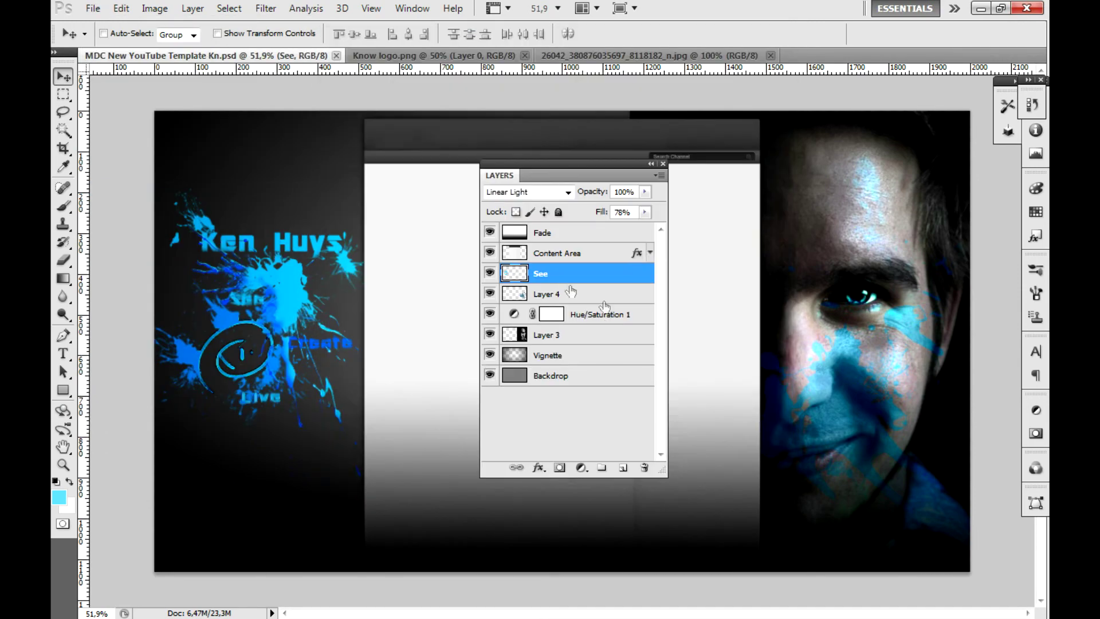
Save a maximum-quality JPEG copy named "MDC New YouTube Template Kn.jpg"
{"action": "left_click", "coordinate": [92, 8]}
{"action": "left_click", "coordinate": [109, 184]}
{"action": "left_click", "coordinate": [590, 338]}
{"action": "left_click", "coordinate": [538, 413]}
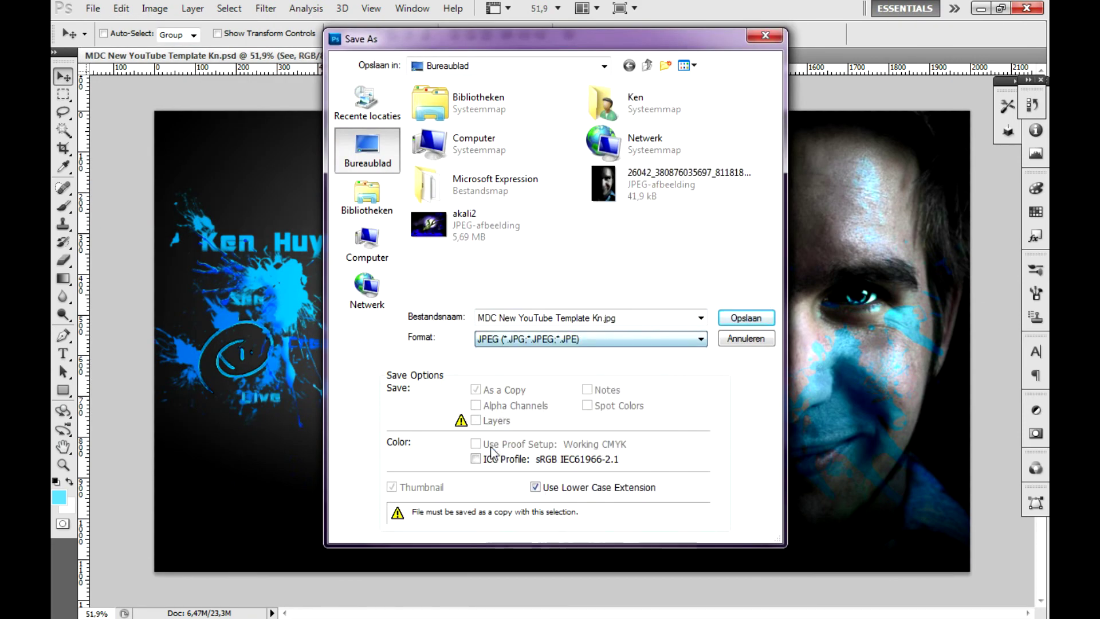
{"action": "left_click", "coordinate": [733, 317]}
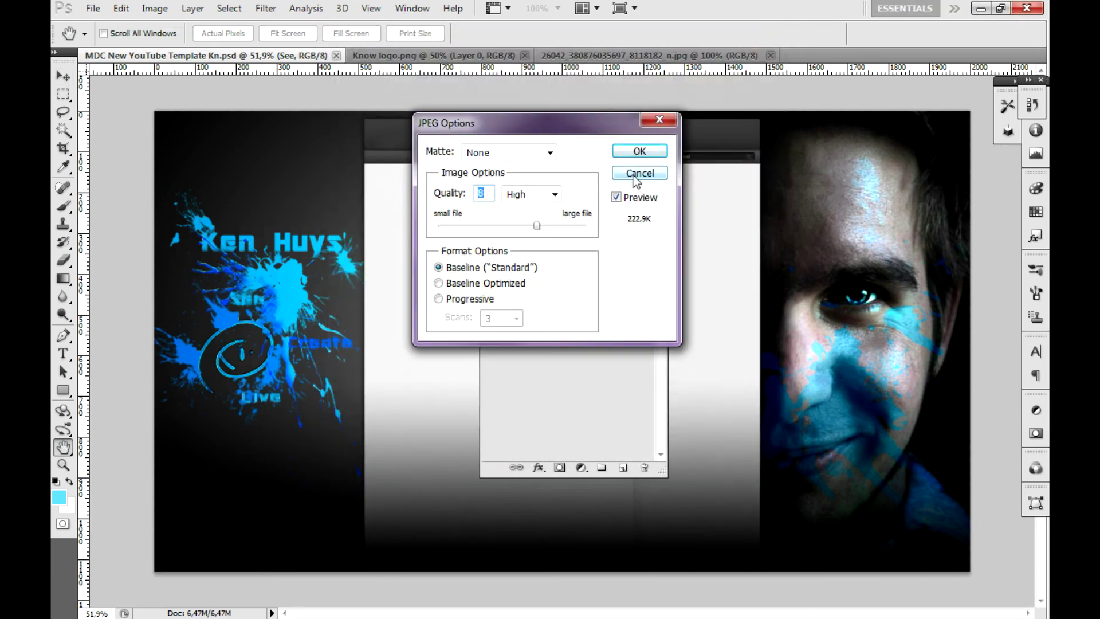
{"action": "left_click", "coordinate": [585, 226]}
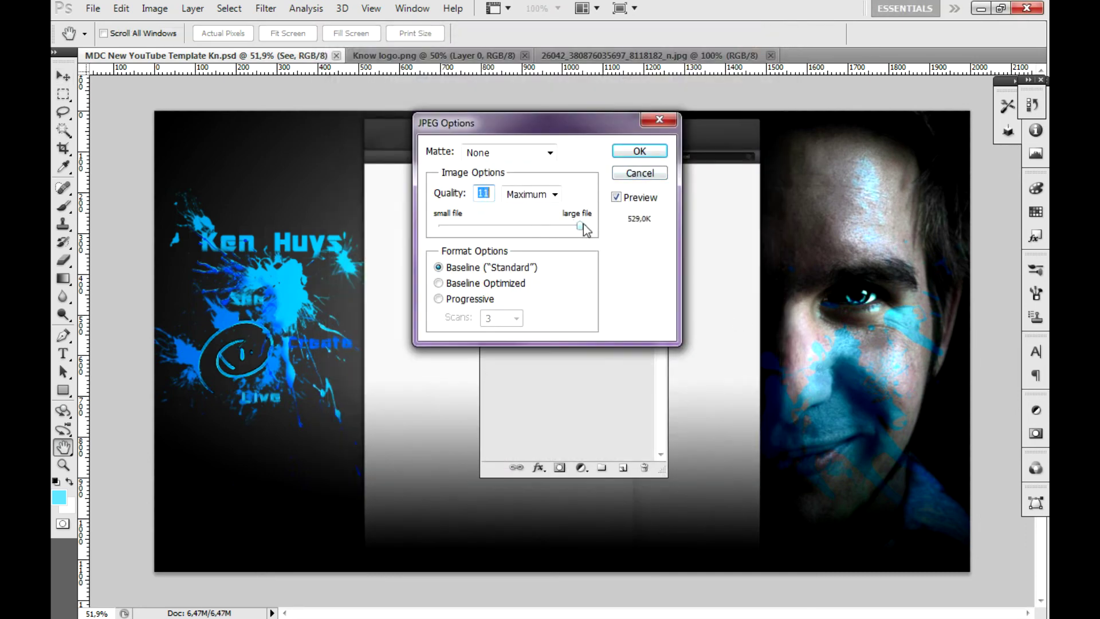
{"action": "left_click", "coordinate": [642, 152]}
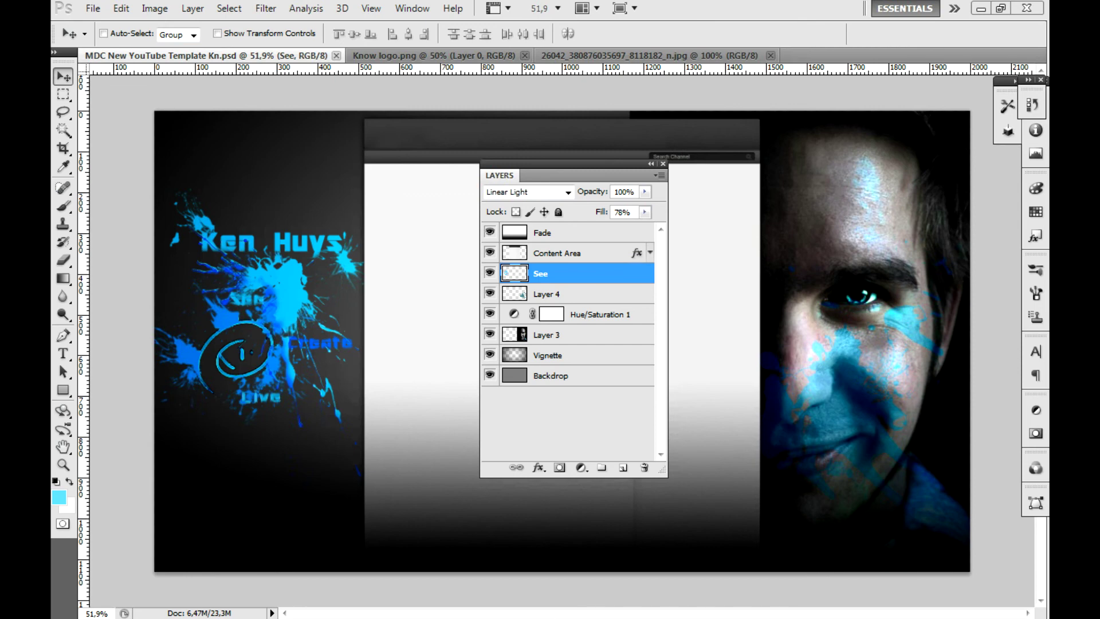
{"action": "scroll", "coordinate": [690, 321], "scroll_direction": "down", "scroll_amount": 1}
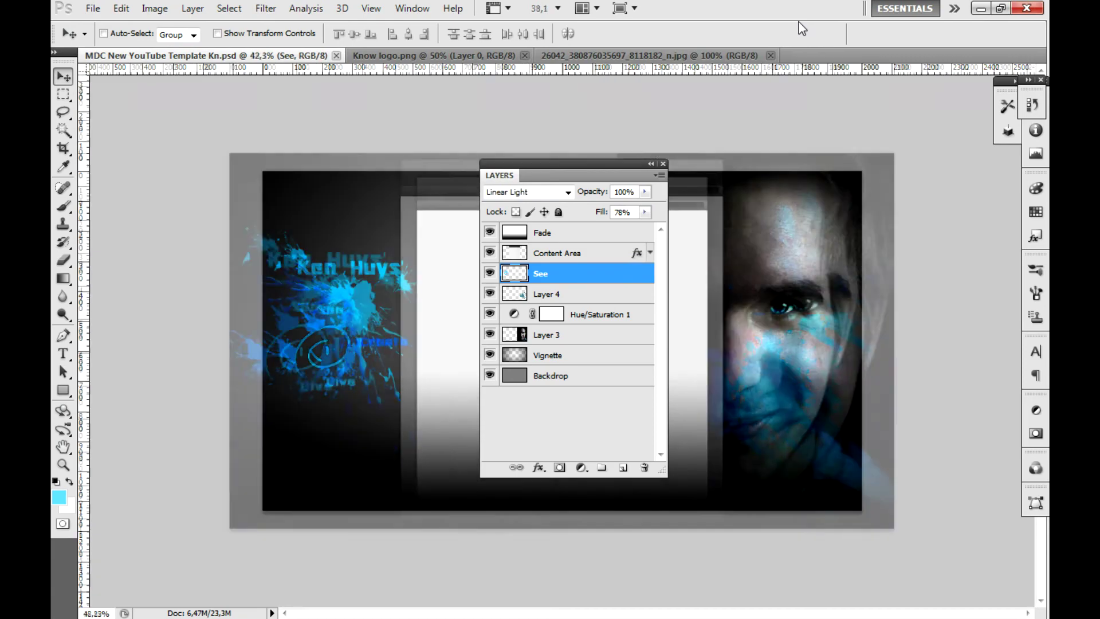
On Layer 4, erase stray blue paint near the right cheek and in the hair
{"action": "scroll", "coordinate": [689, 320], "scroll_direction": "up", "scroll_amount": 3}
{"action": "left_click_drag", "start_coordinate": [690, 320], "coordinate": [317, 189]}
{"action": "left_click_drag", "start_coordinate": [516, 163], "coordinate": [800, 150]}
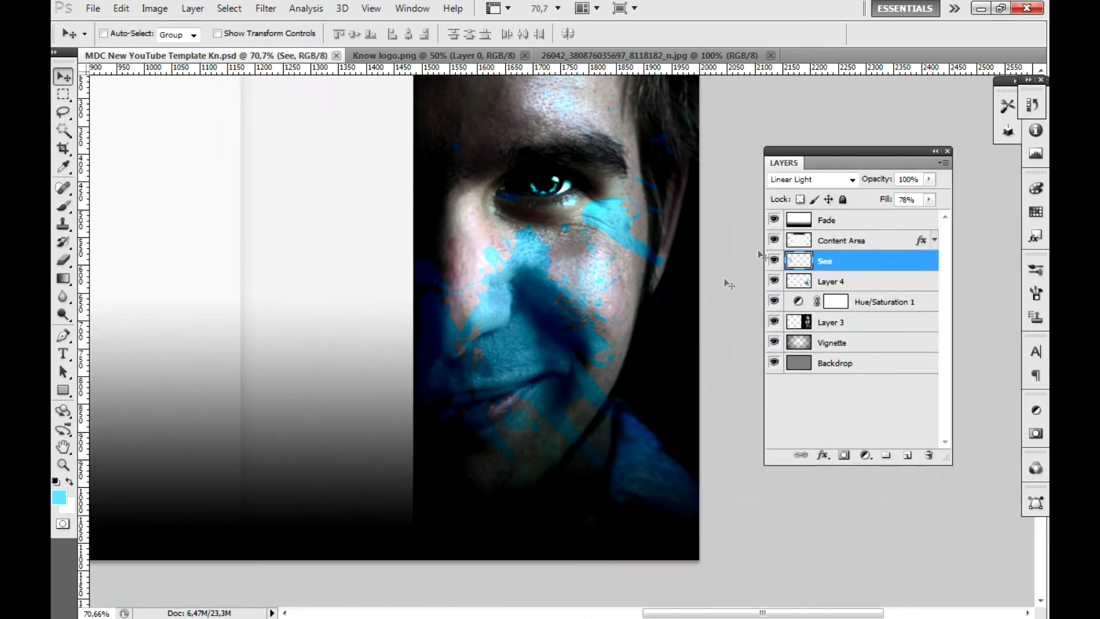
{"action": "left_click", "coordinate": [841, 280]}
{"action": "key", "text": "e"}
{"action": "left_click_drag", "start_coordinate": [659, 266], "coordinate": [656, 166]}
{"action": "mouse_move", "coordinate": [655, 118]}
{"action": "left_mouse_down"}
{"action": "mouse_move", "coordinate": [668, 202]}
{"action": "mouse_move", "coordinate": [629, 398]}
{"action": "mouse_move", "coordinate": [681, 327]}
{"action": "left_mouse_up"}
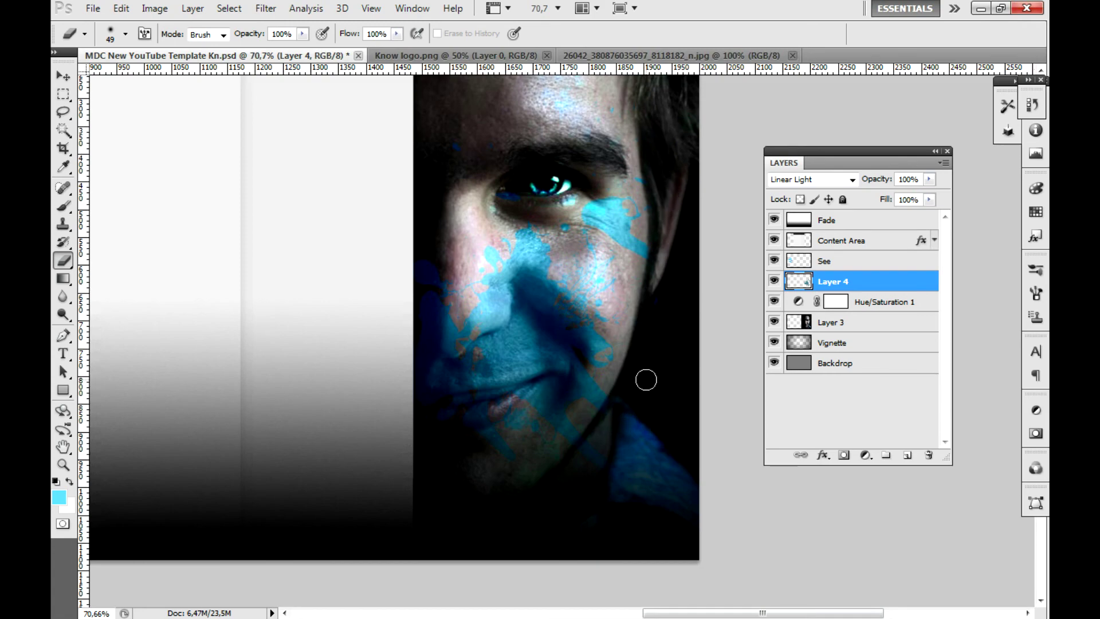
Fit the document on screen and review the History panel
{"action": "key", "text": "ctrl+0"}
{"action": "left_click", "coordinate": [1033, 104]}
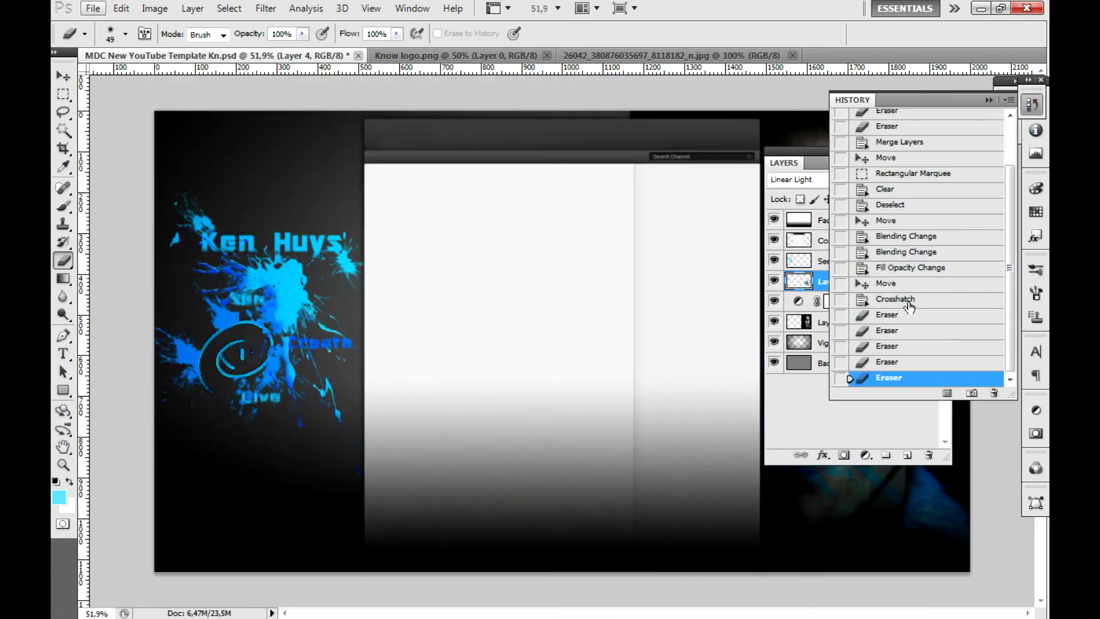
{"action": "left_click_drag", "start_coordinate": [1009, 261], "coordinate": [1013, 197]}
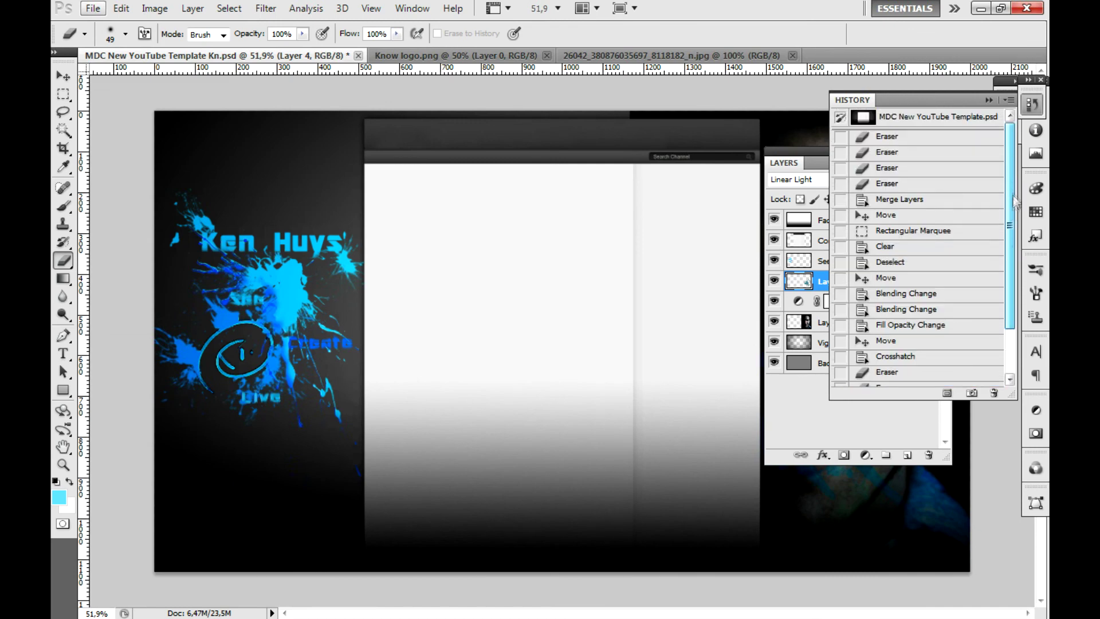
{"action": "scroll", "coordinate": [1012, 197], "scroll_direction": "down", "scroll_amount": 3}
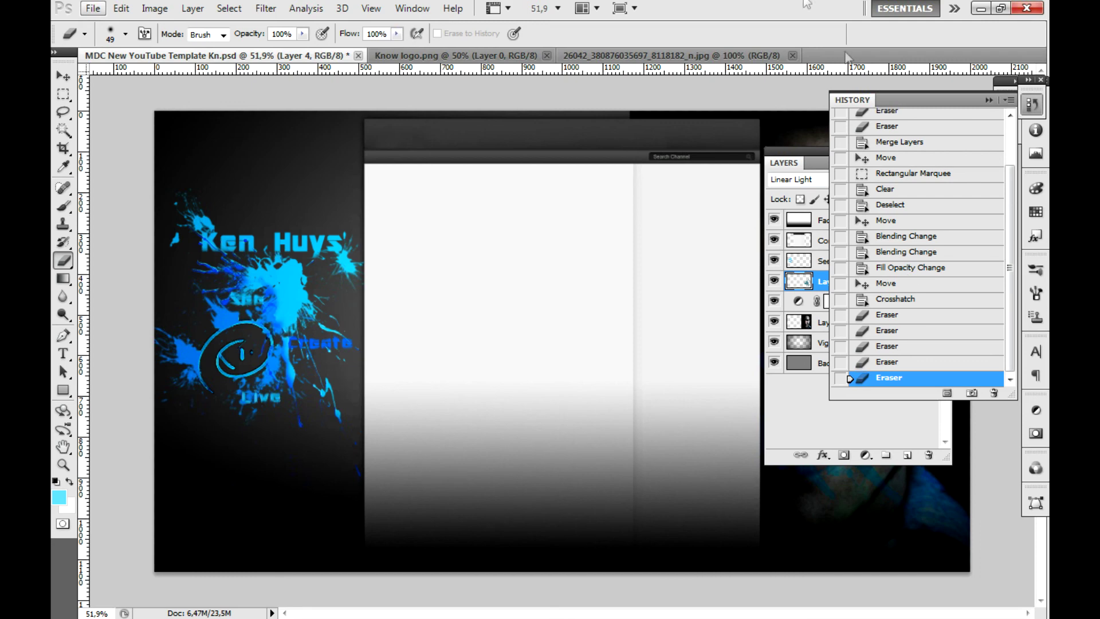
{"action": "left_click", "coordinate": [1035, 103]}
{"action": "left_click_drag", "start_coordinate": [784, 163], "coordinate": [468, 210]}
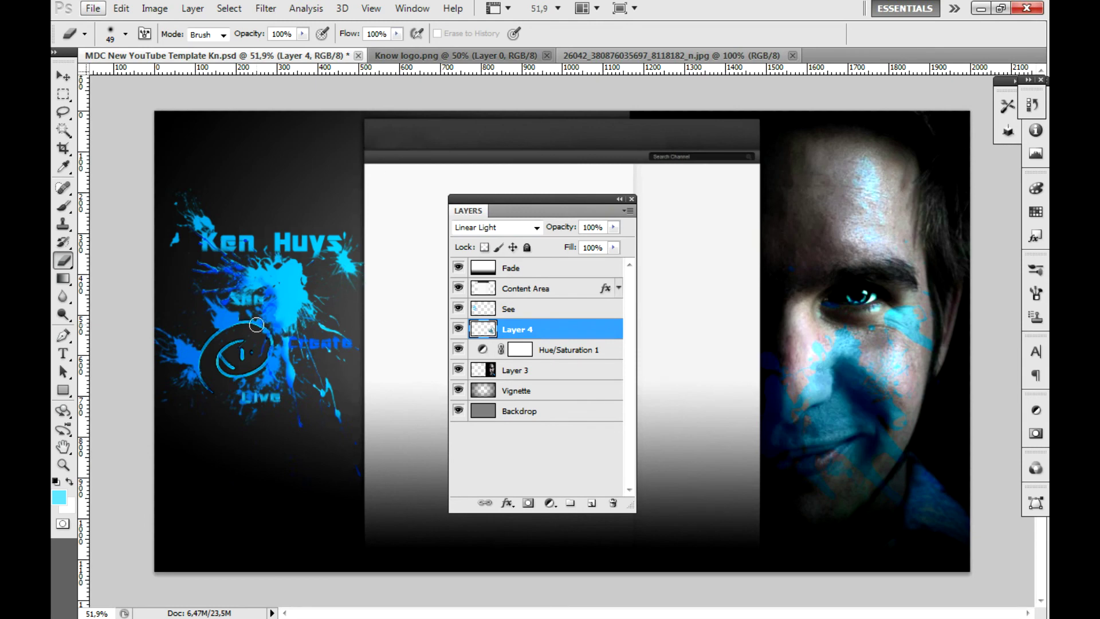
On the See layer, erase the cyan swirl around the logo's @ symbol
{"action": "left_click", "coordinate": [265, 8]}
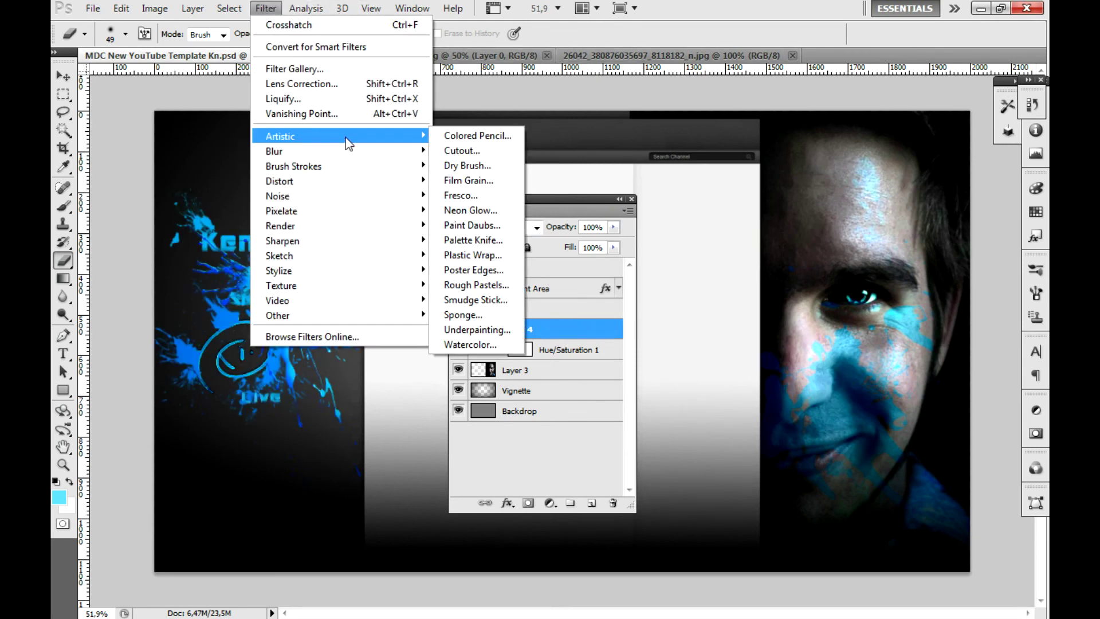
{"action": "left_click", "coordinate": [466, 167]}
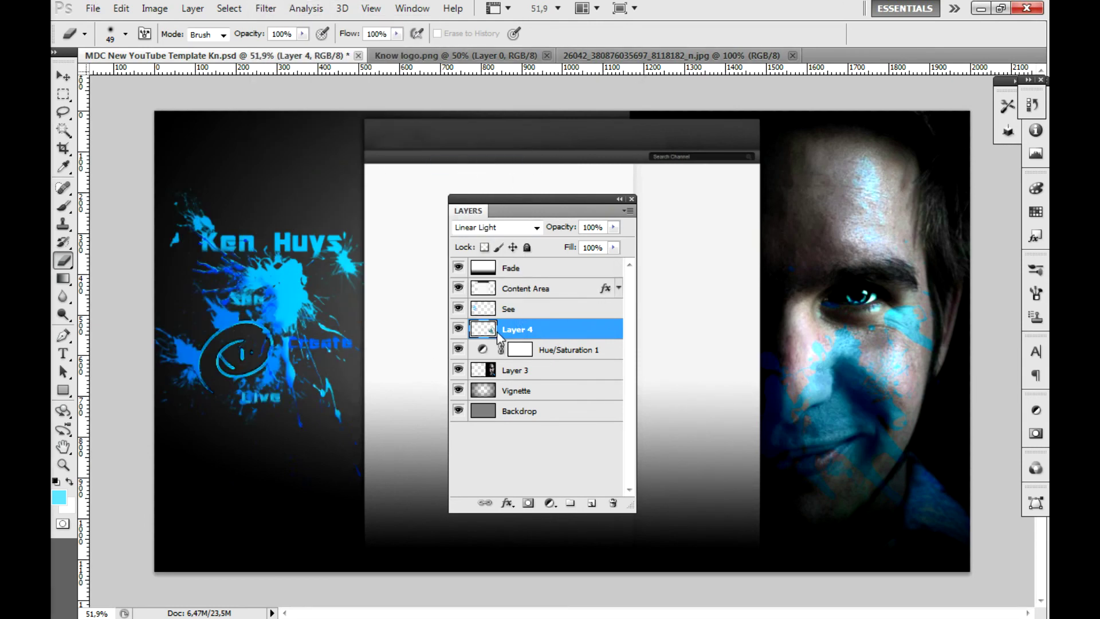
{"action": "left_click", "coordinate": [509, 308]}
{"action": "left_click", "coordinate": [265, 9]}
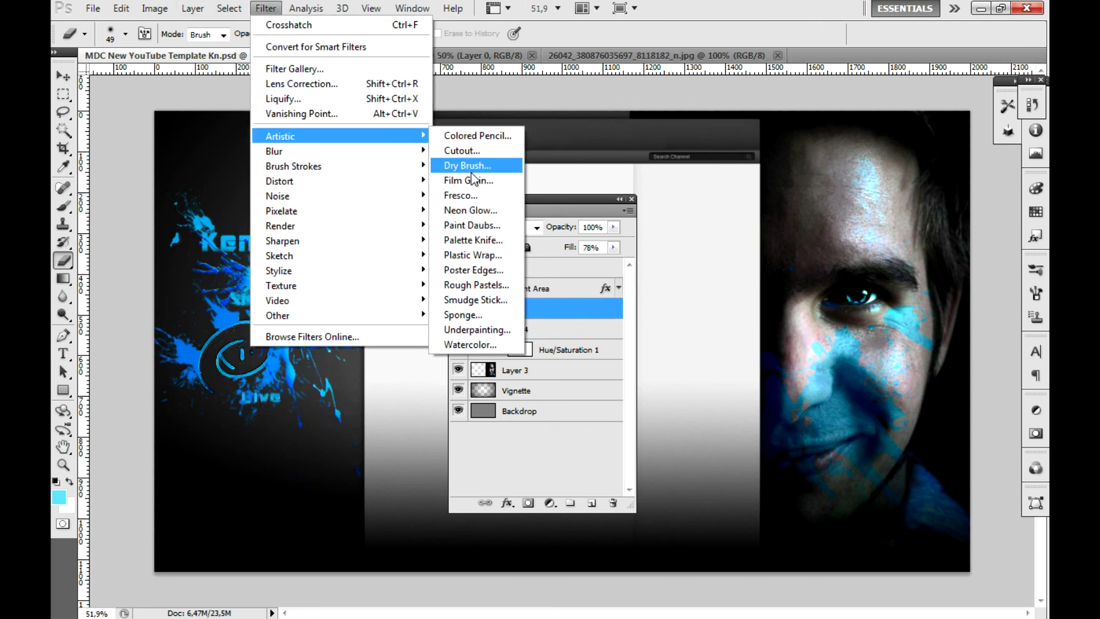
{"action": "left_click", "coordinate": [470, 101]}
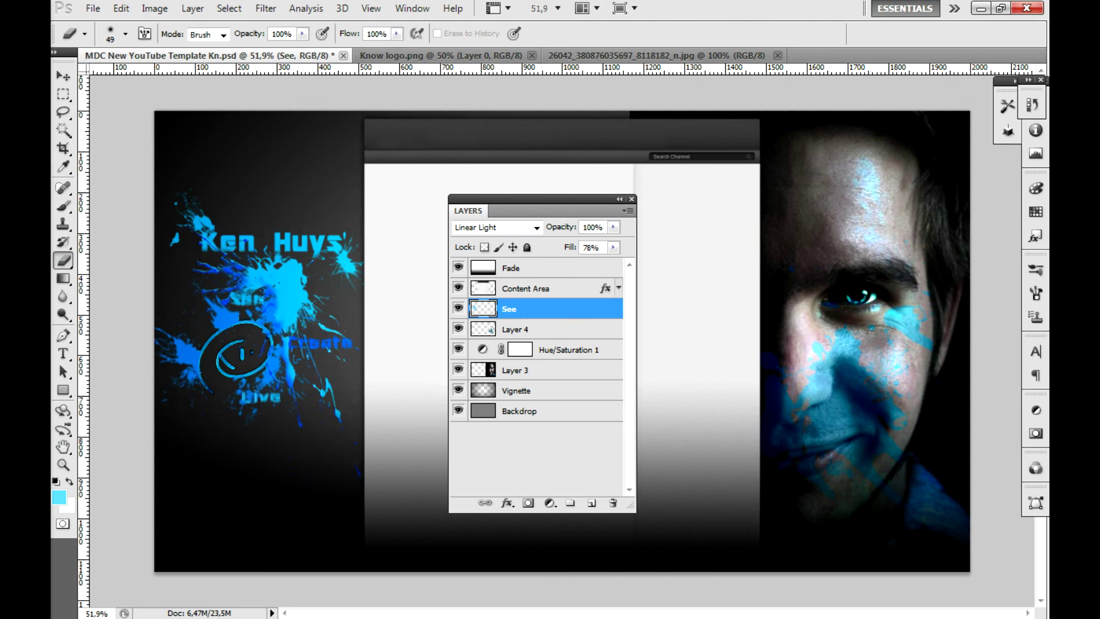
{"action": "left_click_drag", "start_coordinate": [212, 343], "coordinate": [258, 366]}
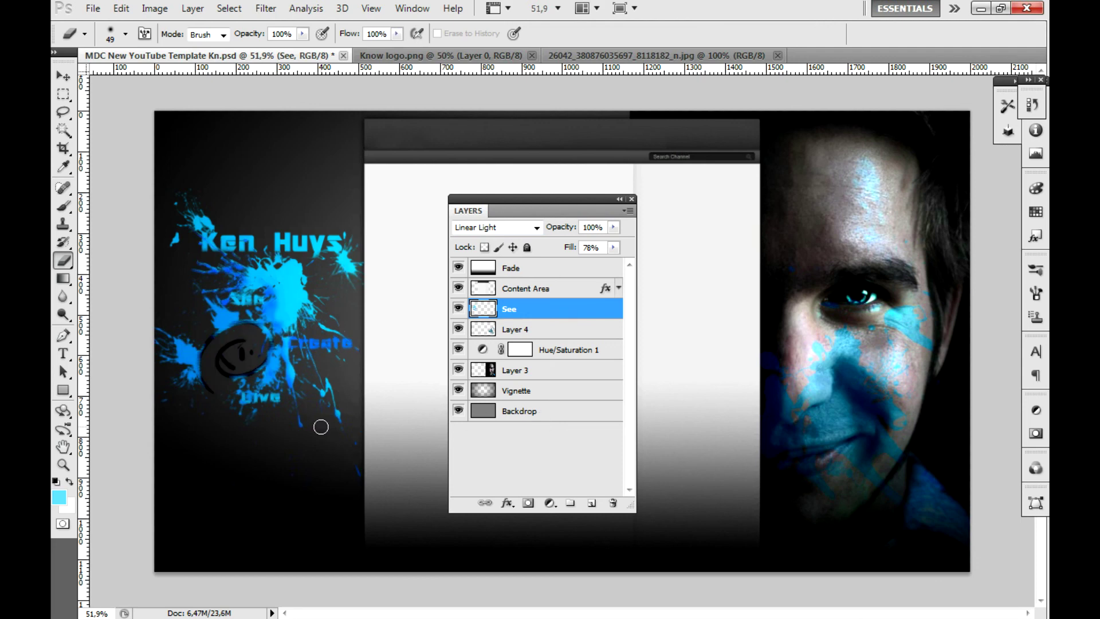
Select Layer 4 and browse the Artistic filters without applying one
{"action": "left_click", "coordinate": [513, 329]}
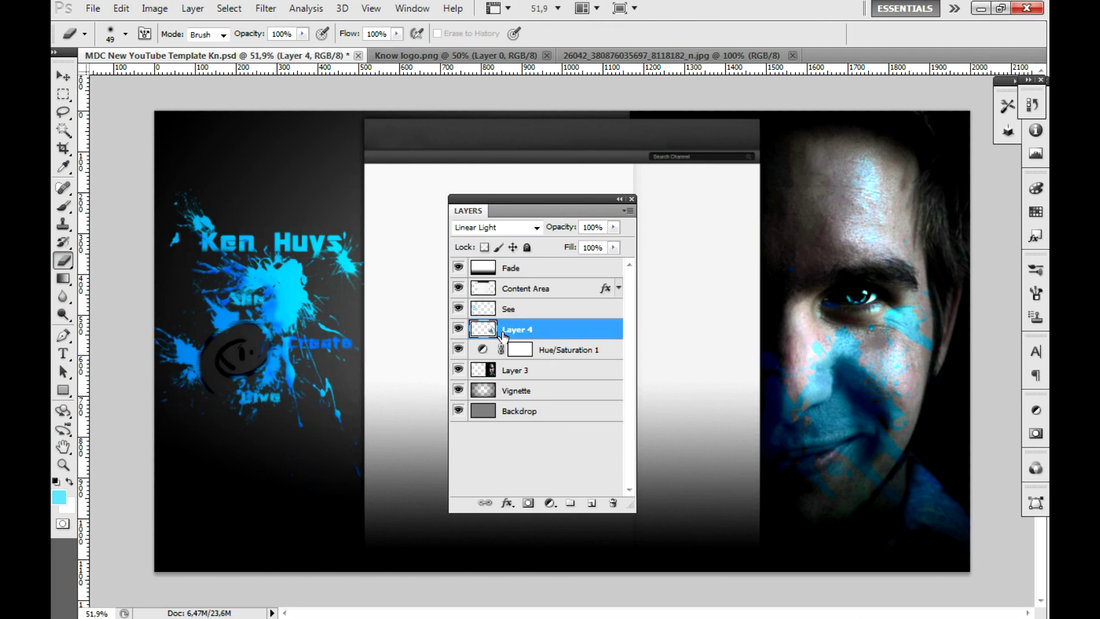
{"action": "left_click", "coordinate": [265, 8]}
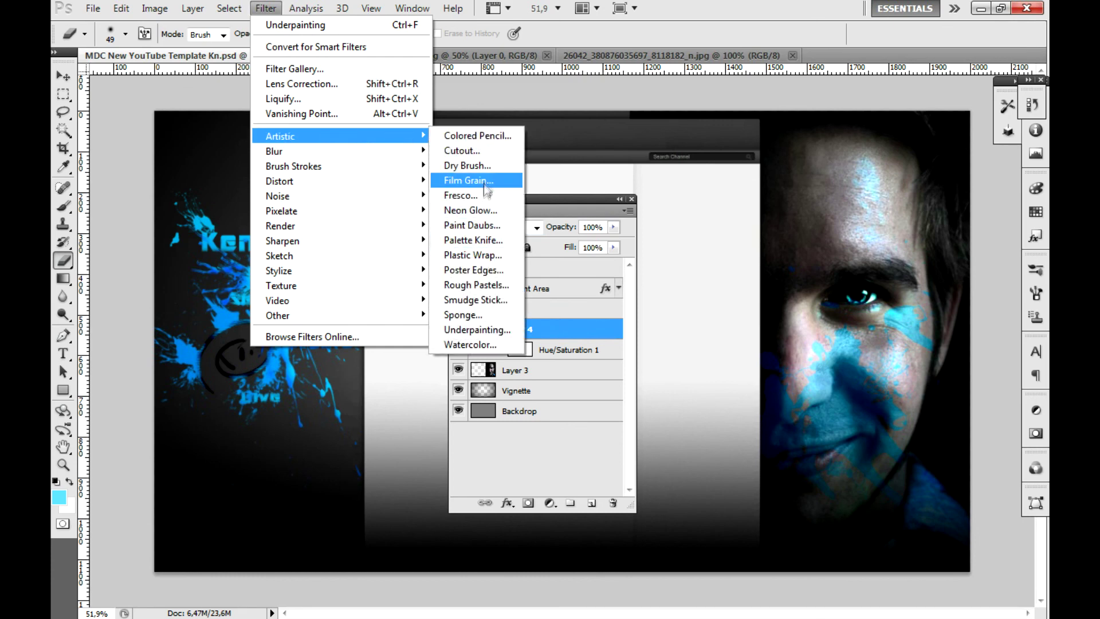
{"action": "key", "text": "Escape"}
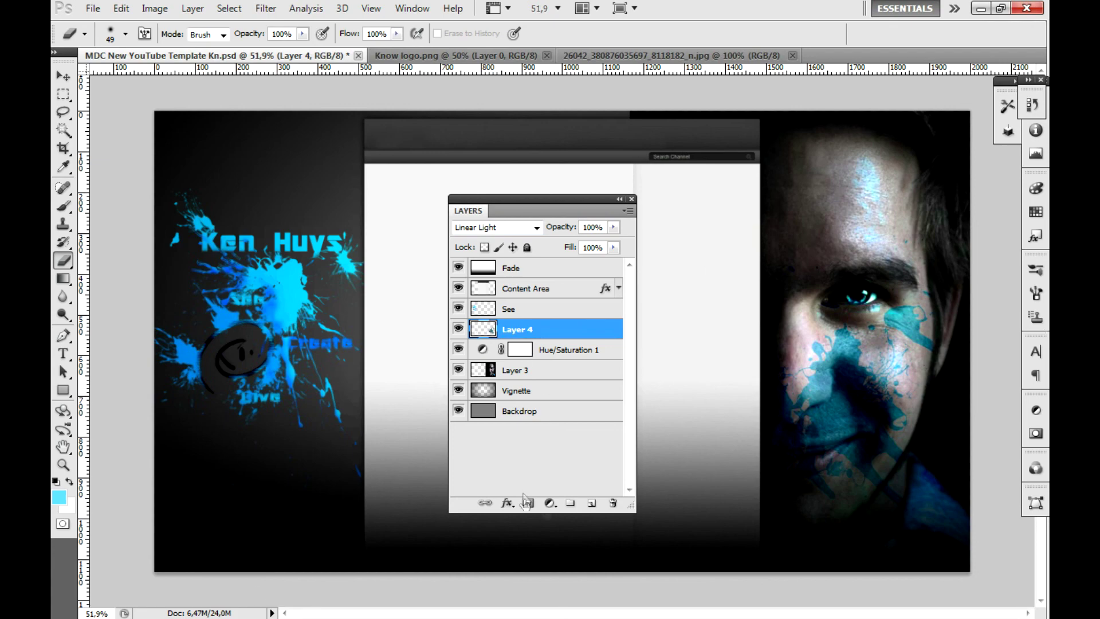
{"action": "left_click", "coordinate": [549, 502]}
Add a brightening Curves adjustment layer, then delete it and return to Layer 4
{"action": "left_click", "coordinate": [599, 274]}
{"action": "left_click_drag", "start_coordinate": [587, 336], "coordinate": [562, 363]}
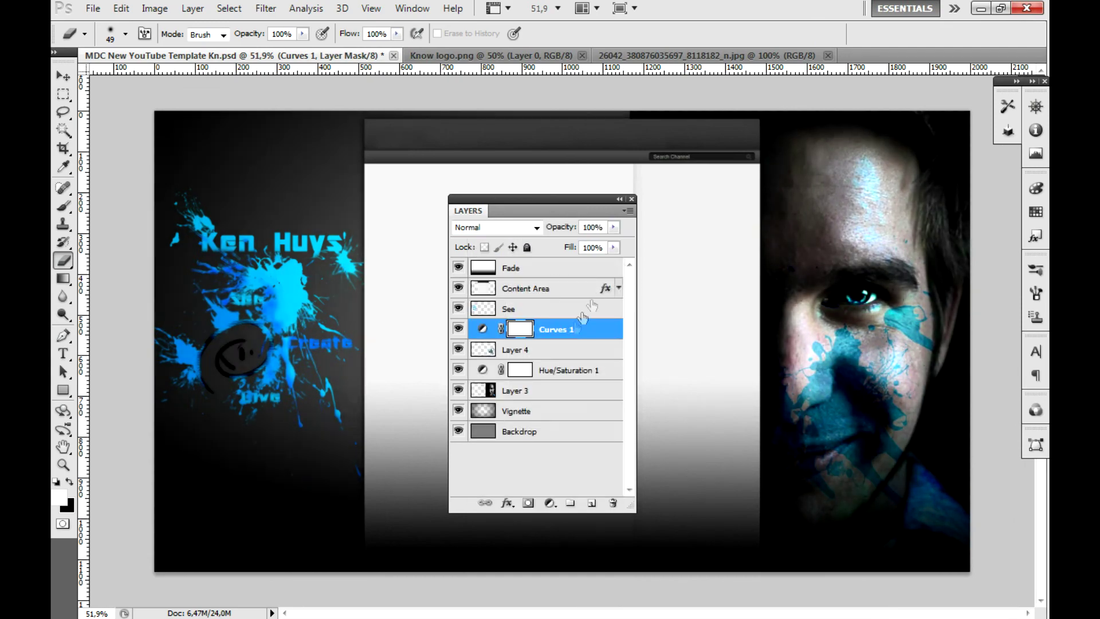
{"action": "left_click_drag", "start_coordinate": [573, 328], "coordinate": [612, 502]}
{"action": "left_click", "coordinate": [515, 370]}
{"action": "key", "text": "alt+bracketright"}
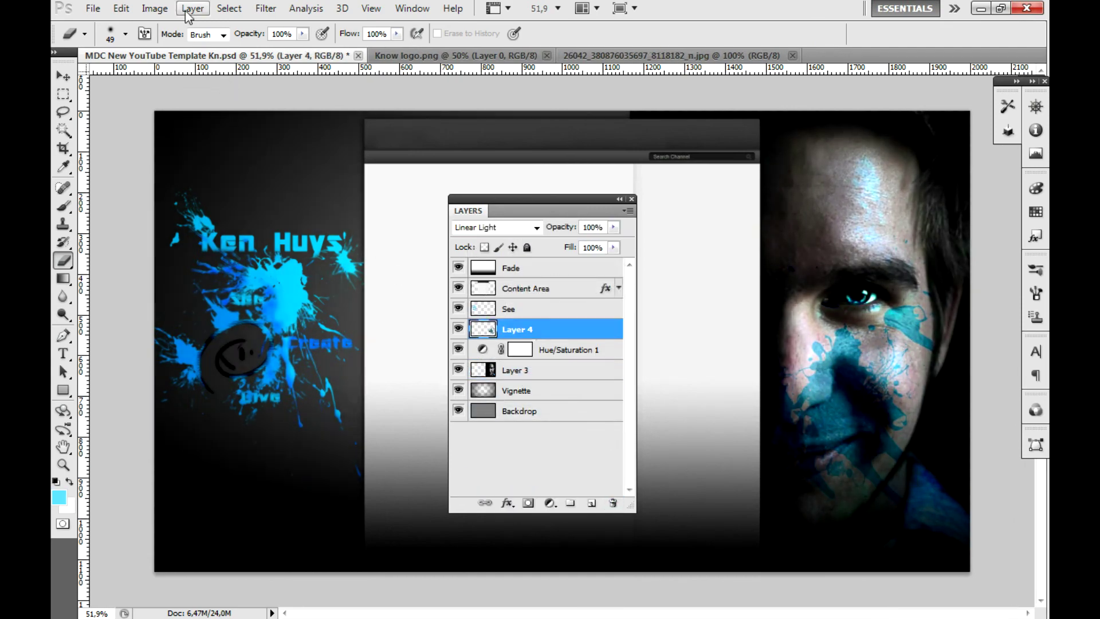
Try an Image Curves adjustment raising midtones and darkening shadows, then cancel it
{"action": "left_click", "coordinate": [155, 8]}
{"action": "left_click", "coordinate": [367, 71]}
{"action": "mouse_move", "coordinate": [556, 186]}
{"action": "left_mouse_down"}
{"action": "mouse_move", "coordinate": [550, 165]}
{"action": "mouse_move", "coordinate": [556, 180]}
{"action": "left_mouse_up"}
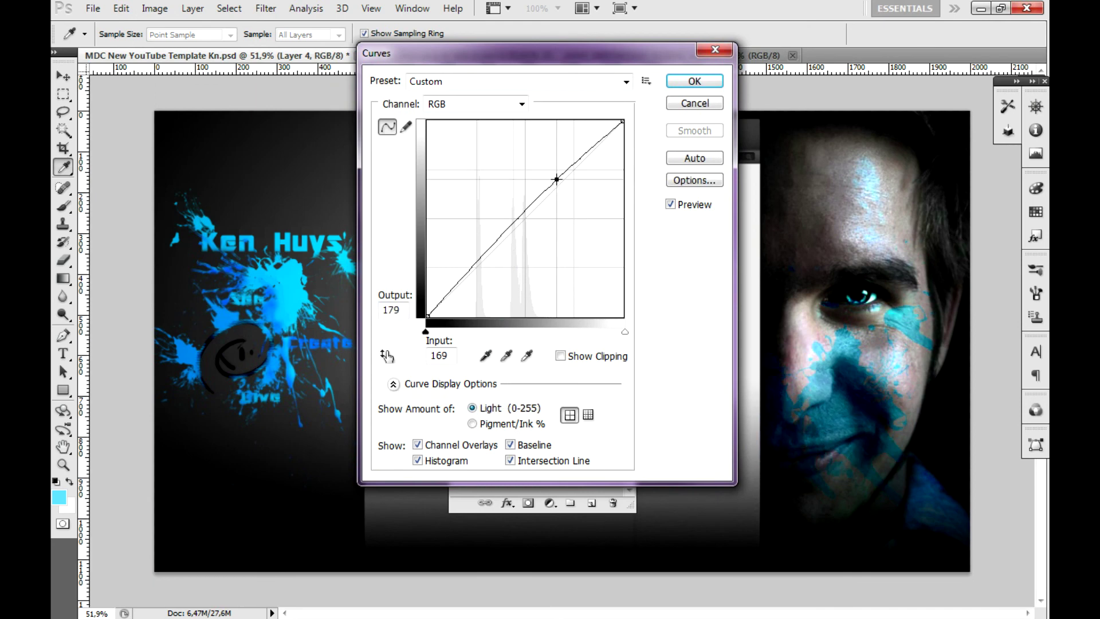
{"action": "left_click_drag", "start_coordinate": [455, 290], "coordinate": [453, 292]}
{"action": "mouse_move", "coordinate": [556, 180]}
{"action": "left_mouse_down"}
{"action": "mouse_move", "coordinate": [555, 170]}
{"action": "mouse_move", "coordinate": [553, 182]}
{"action": "left_mouse_up"}
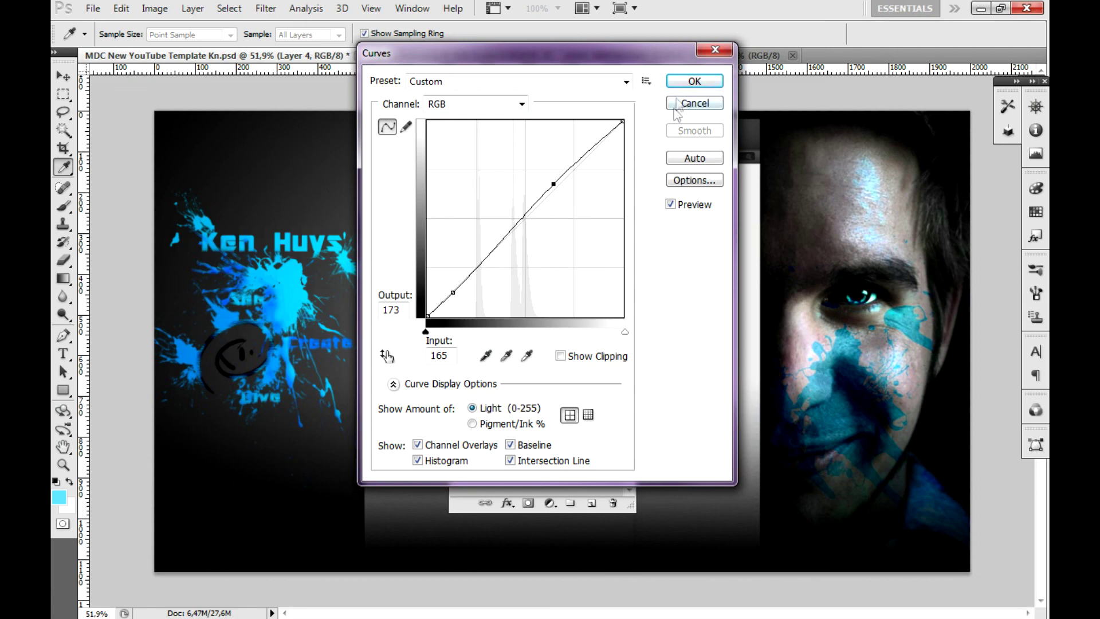
{"action": "left_click", "coordinate": [673, 107]}
Bring up the Save As dialog for the template
{"action": "left_click", "coordinate": [92, 8]}
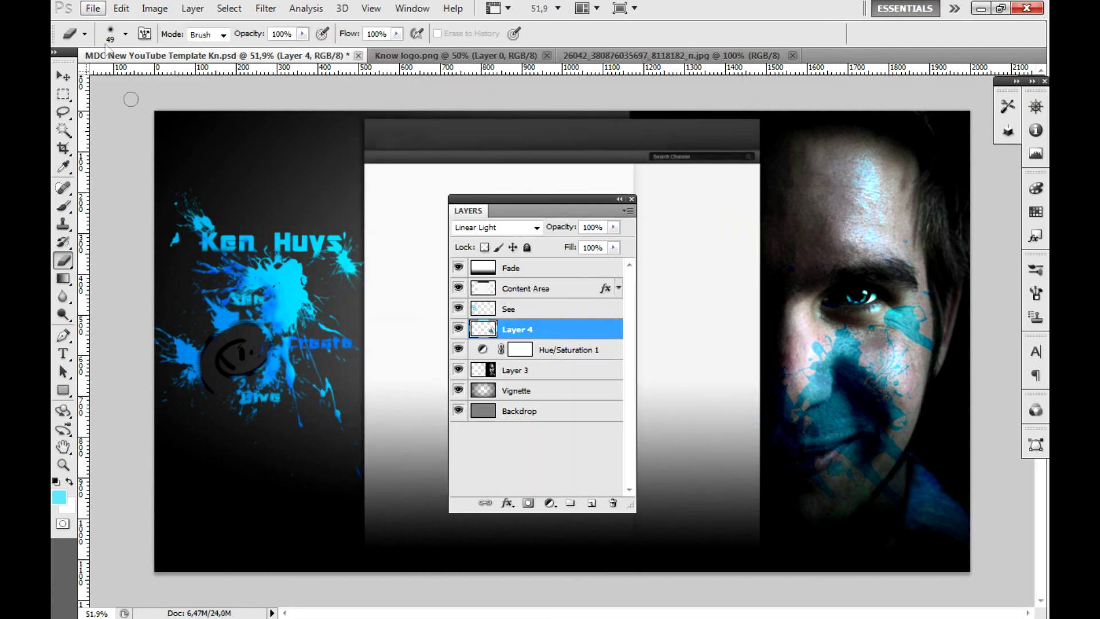
{"action": "left_click", "coordinate": [114, 175]}
{"action": "left_click", "coordinate": [746, 338]}
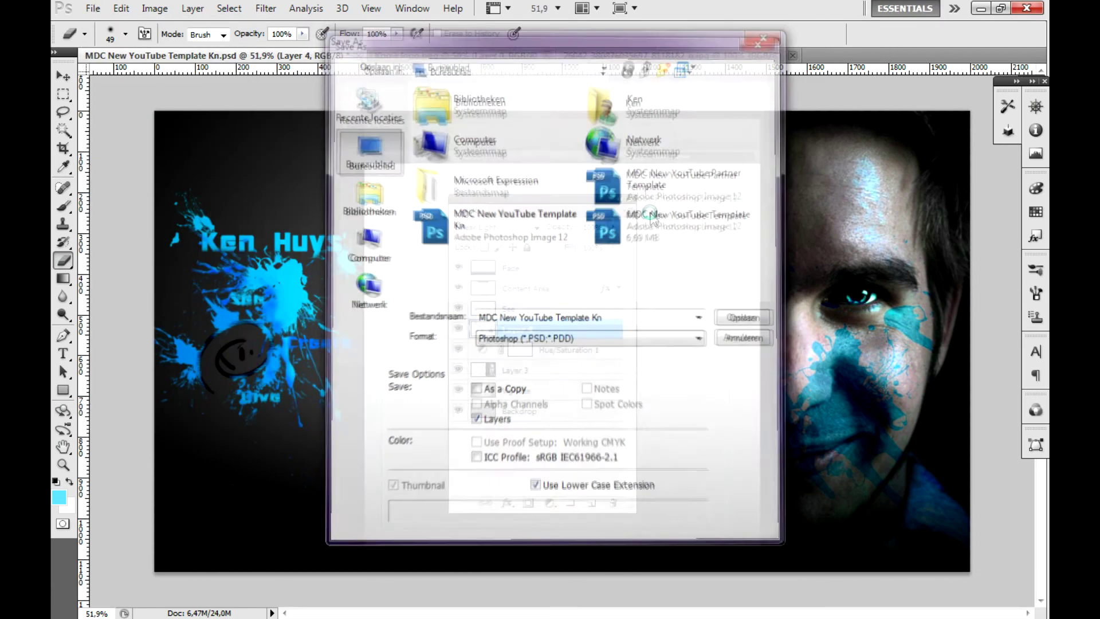